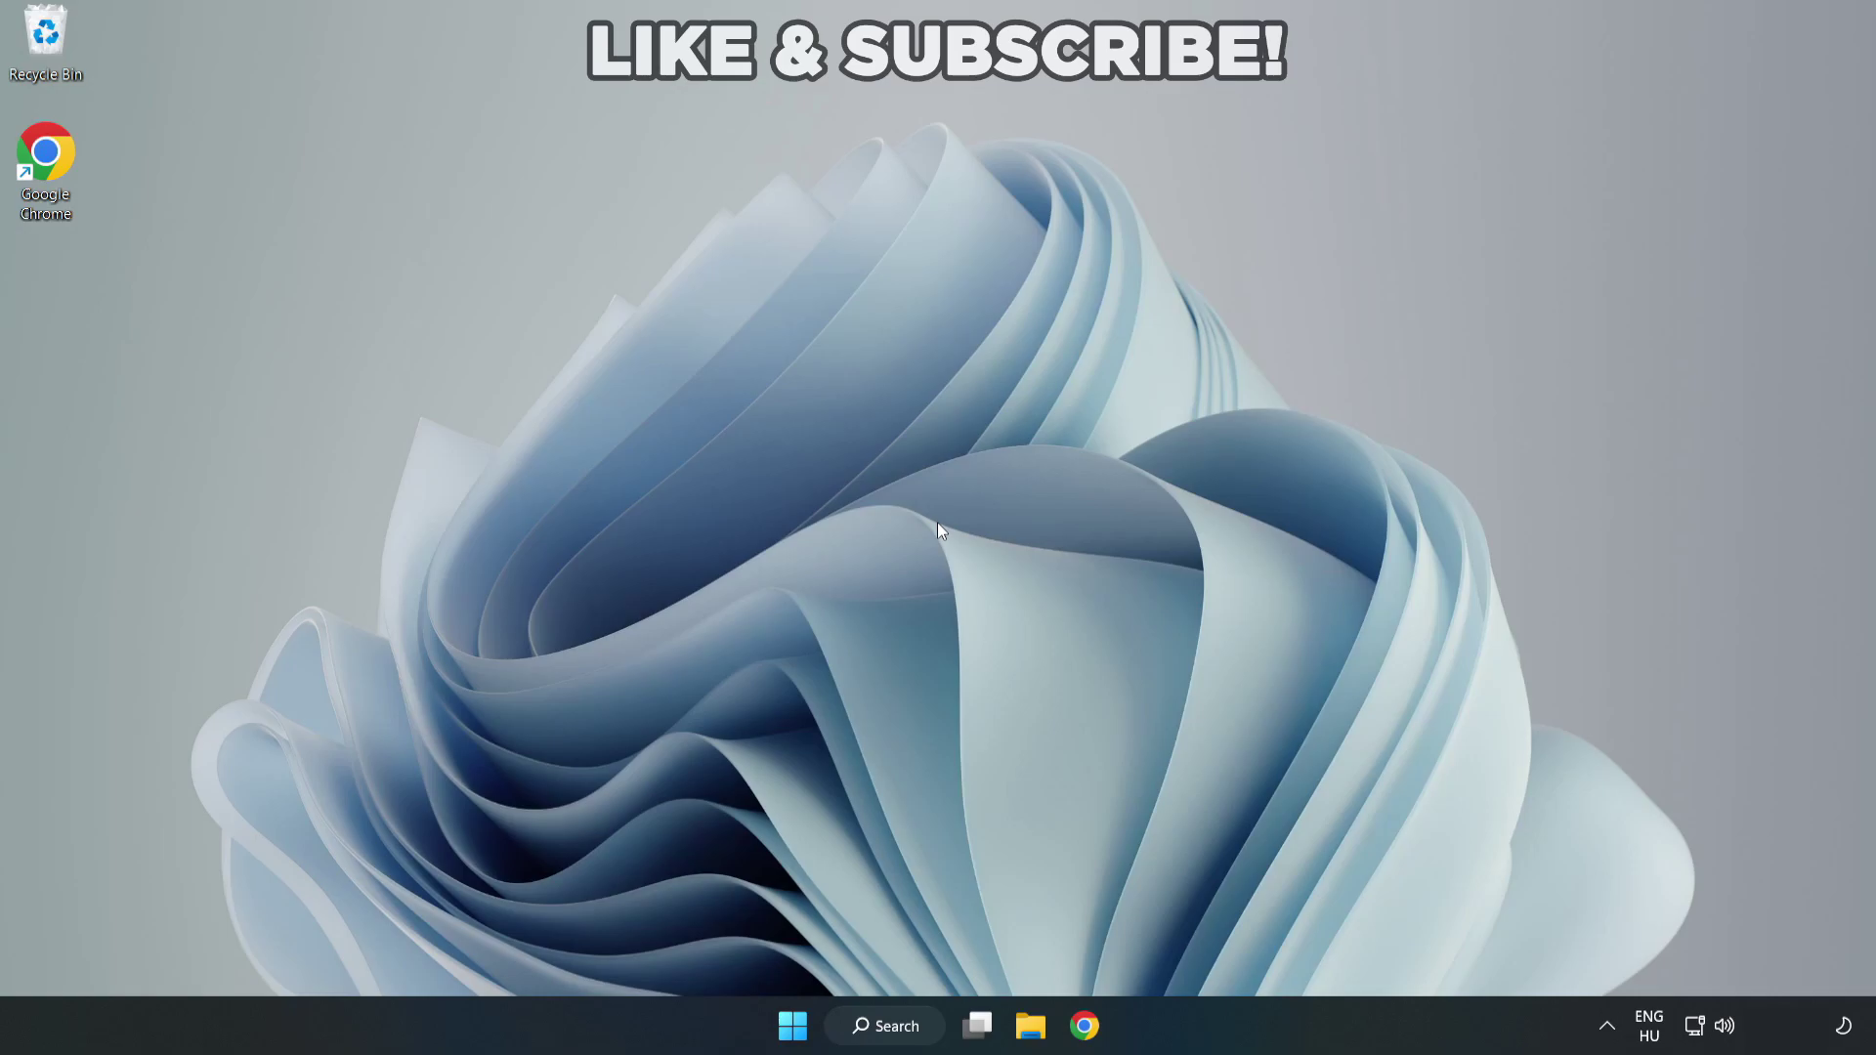
- Search Windows for 'device manager' and launch Device Manager from the best match
click(915, 1036)
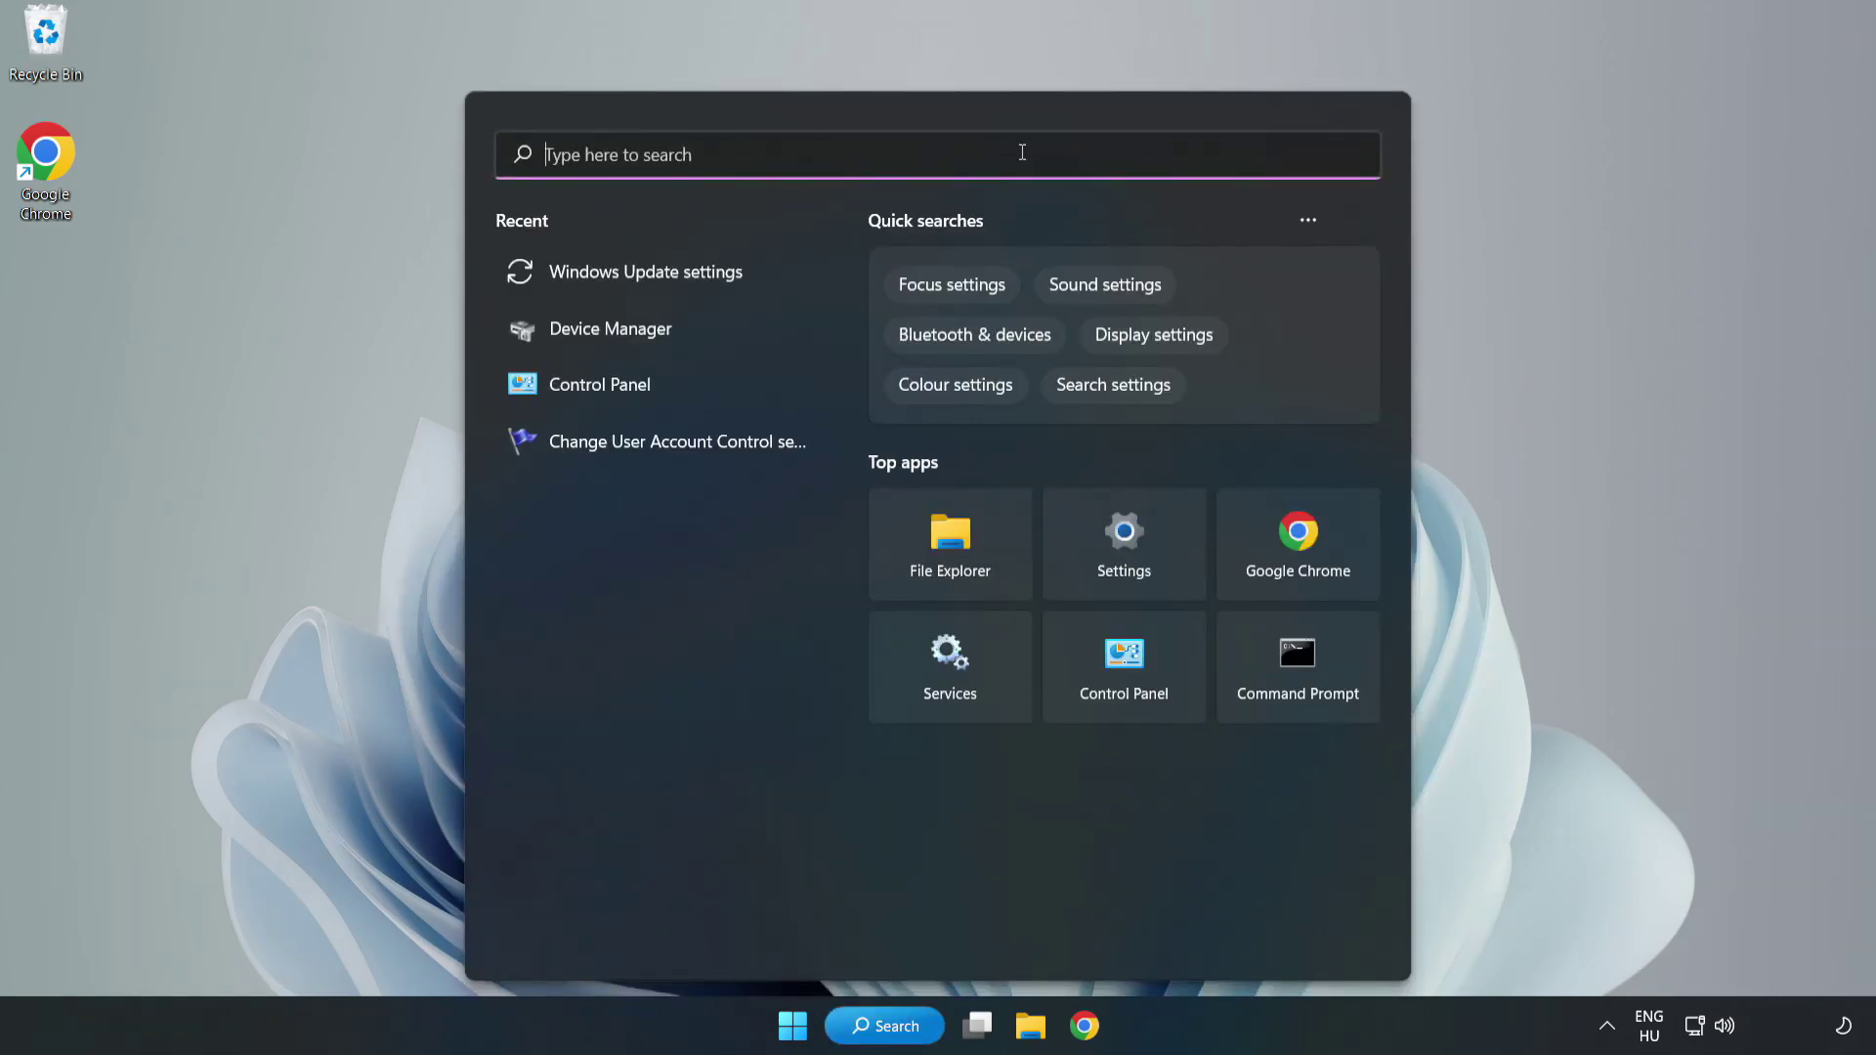
text(devic)
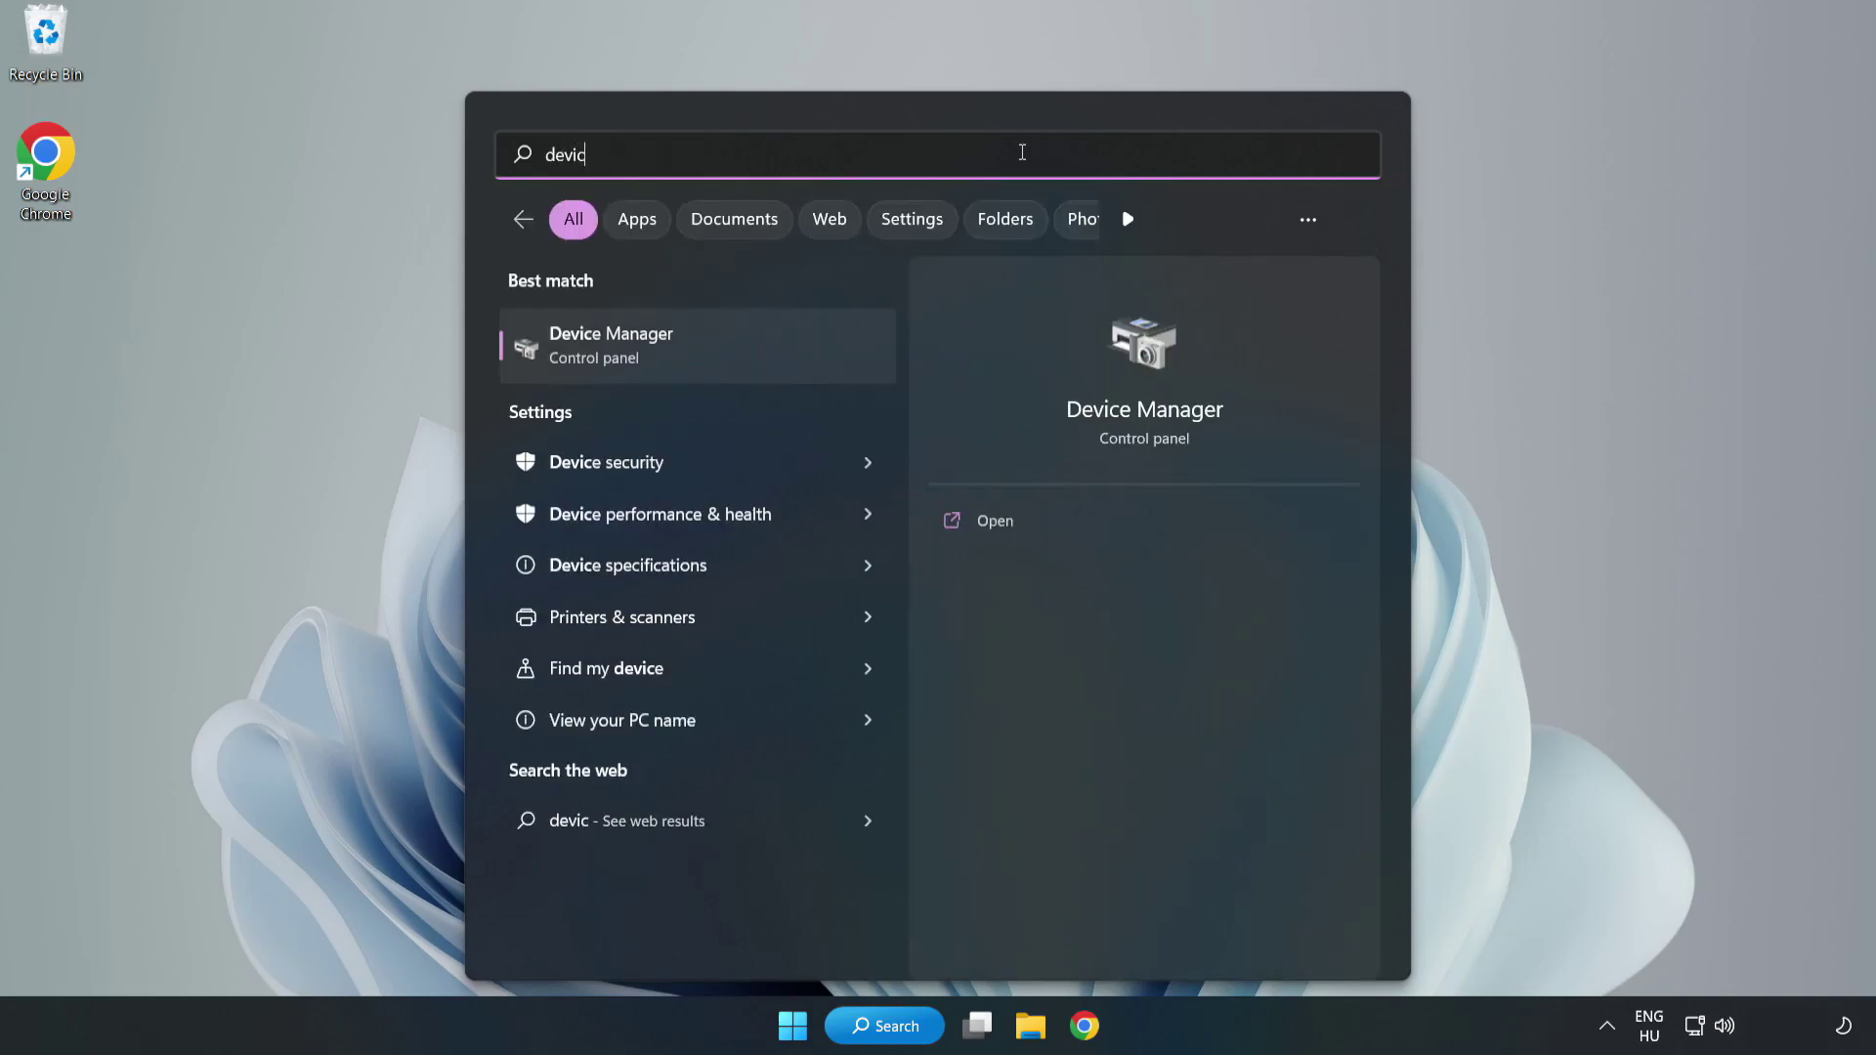
text(e manager)
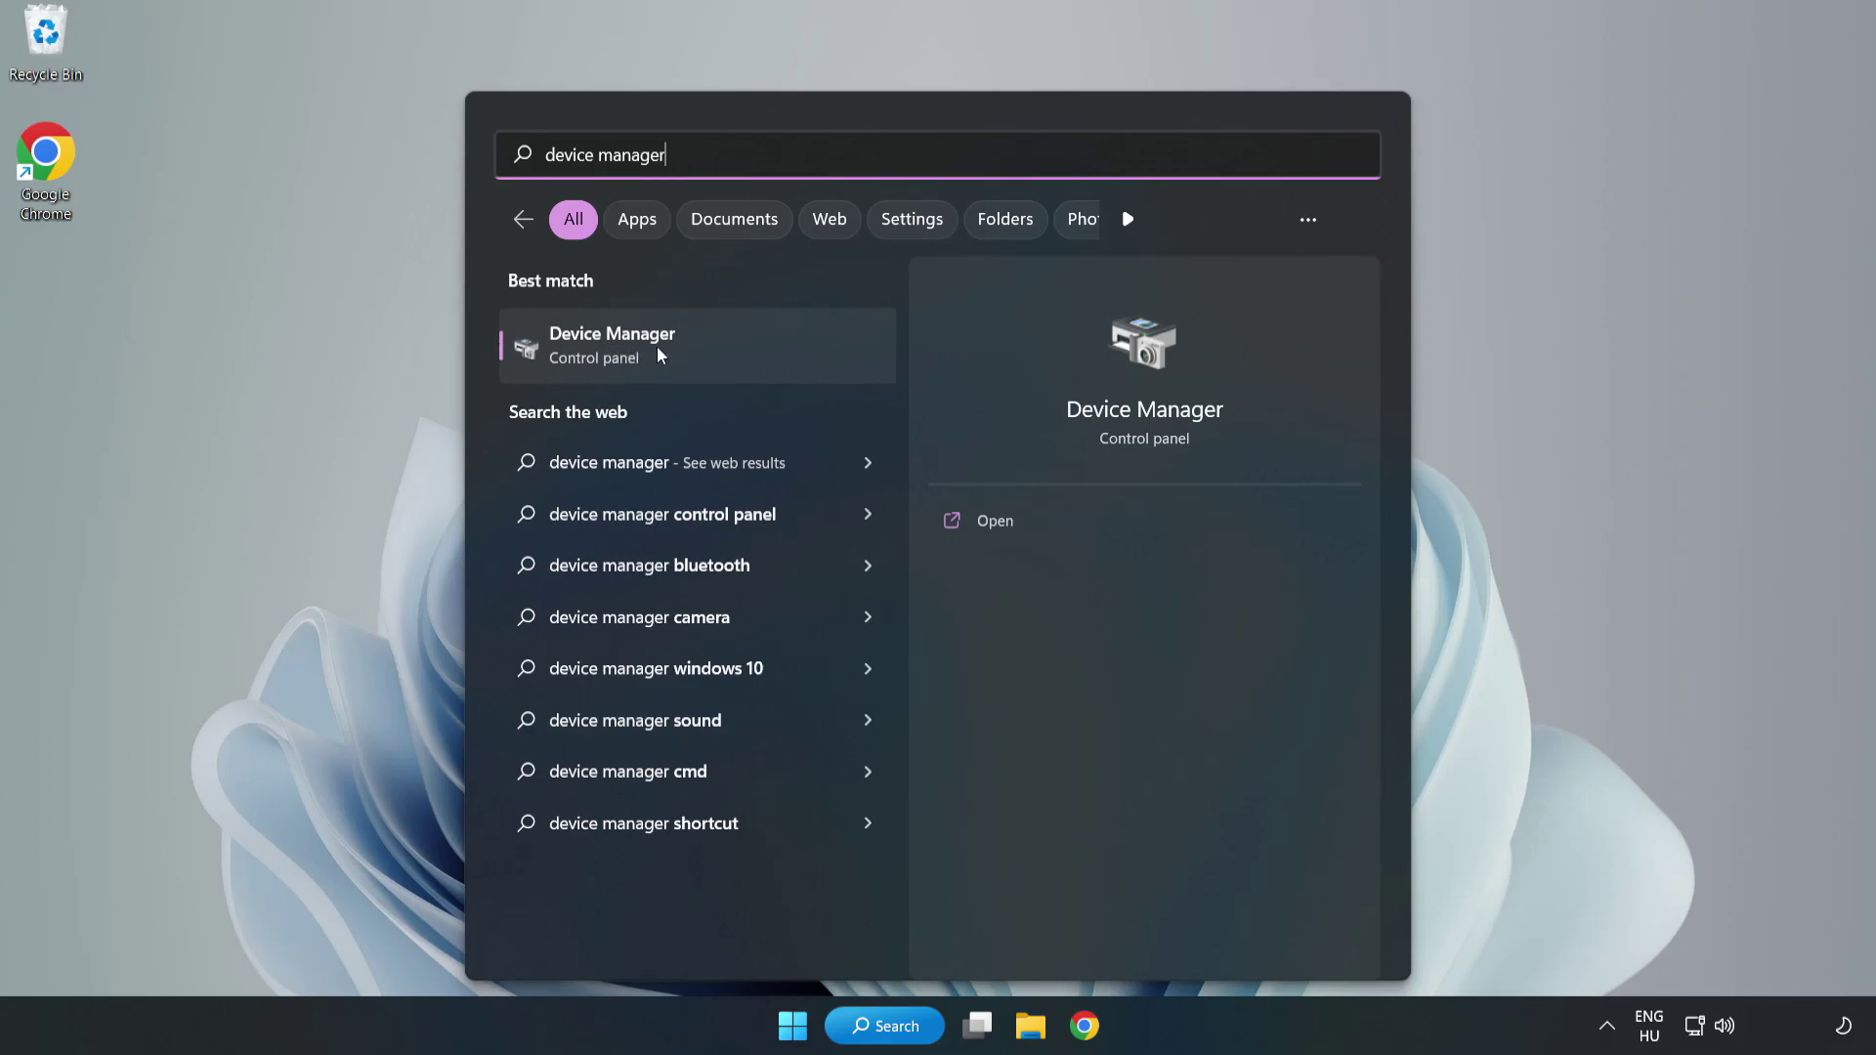
click(700, 362)
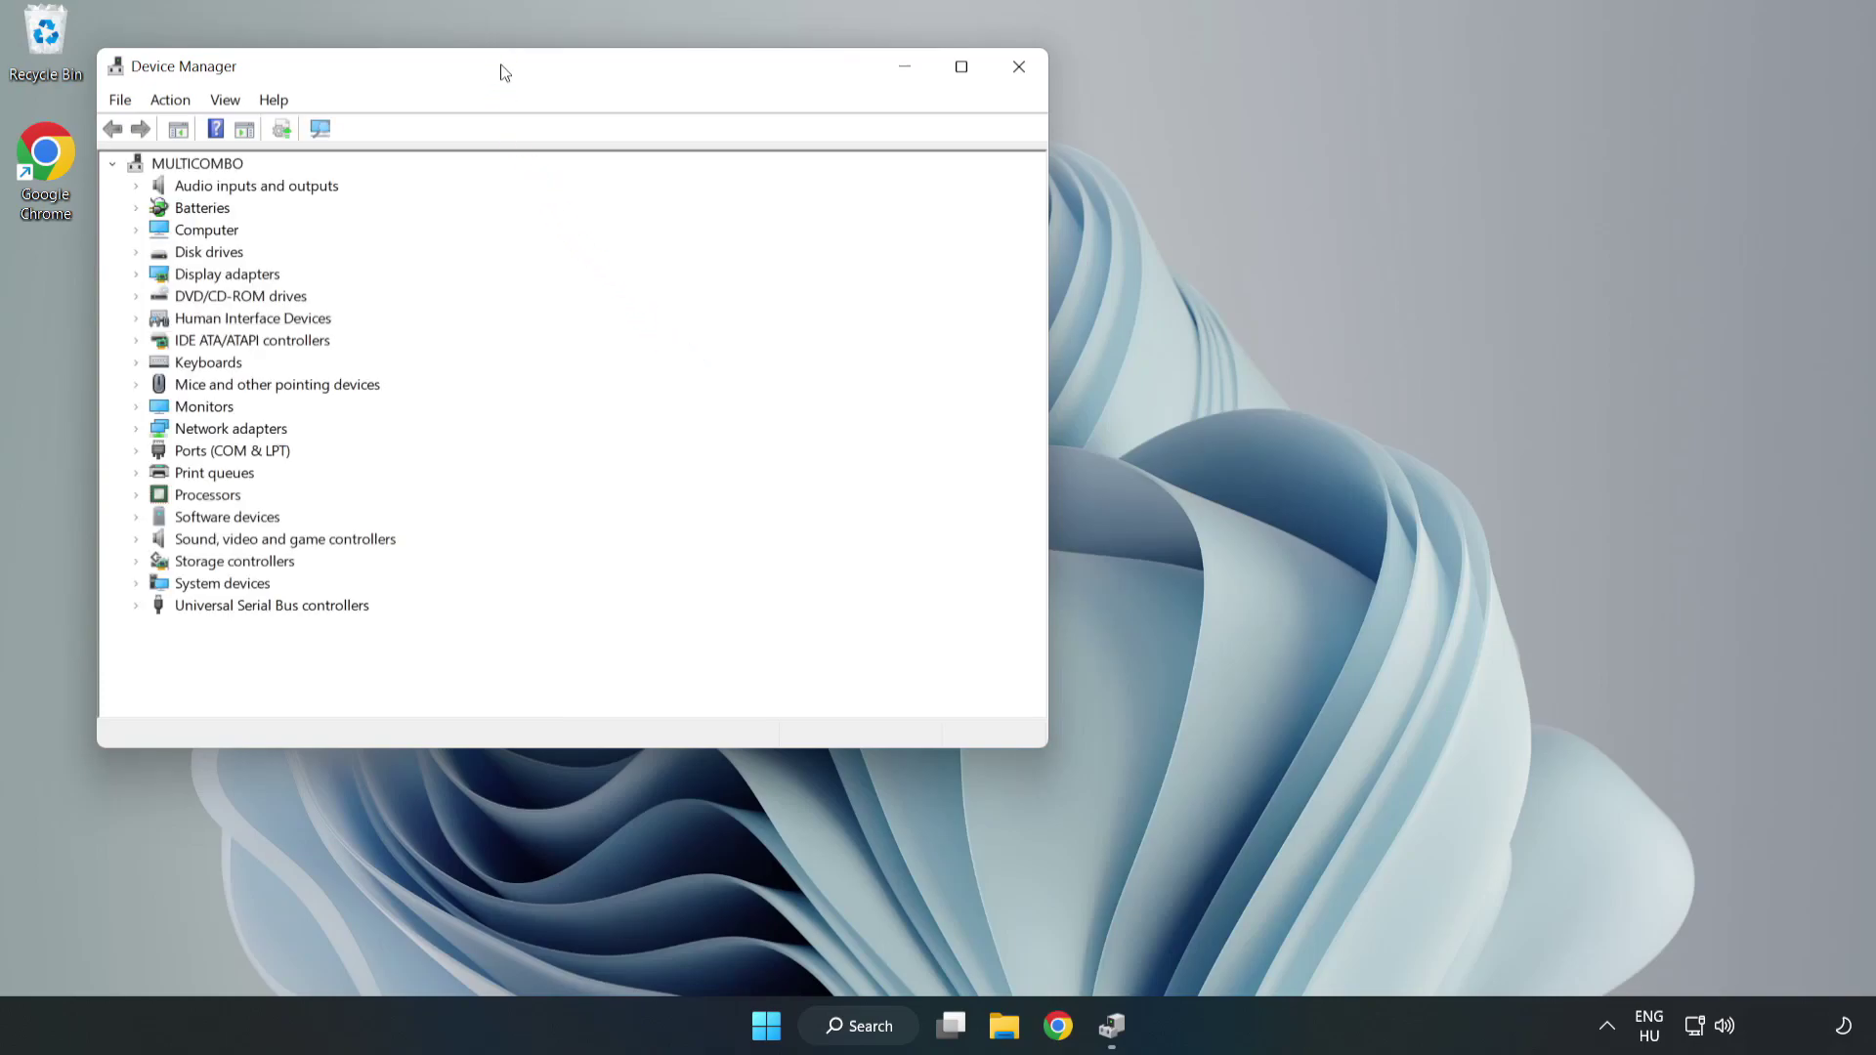
- Search automatically for a VMware SVGA 3D display adapter driver; the best one is already installed
drag(501, 73, 835, 169)
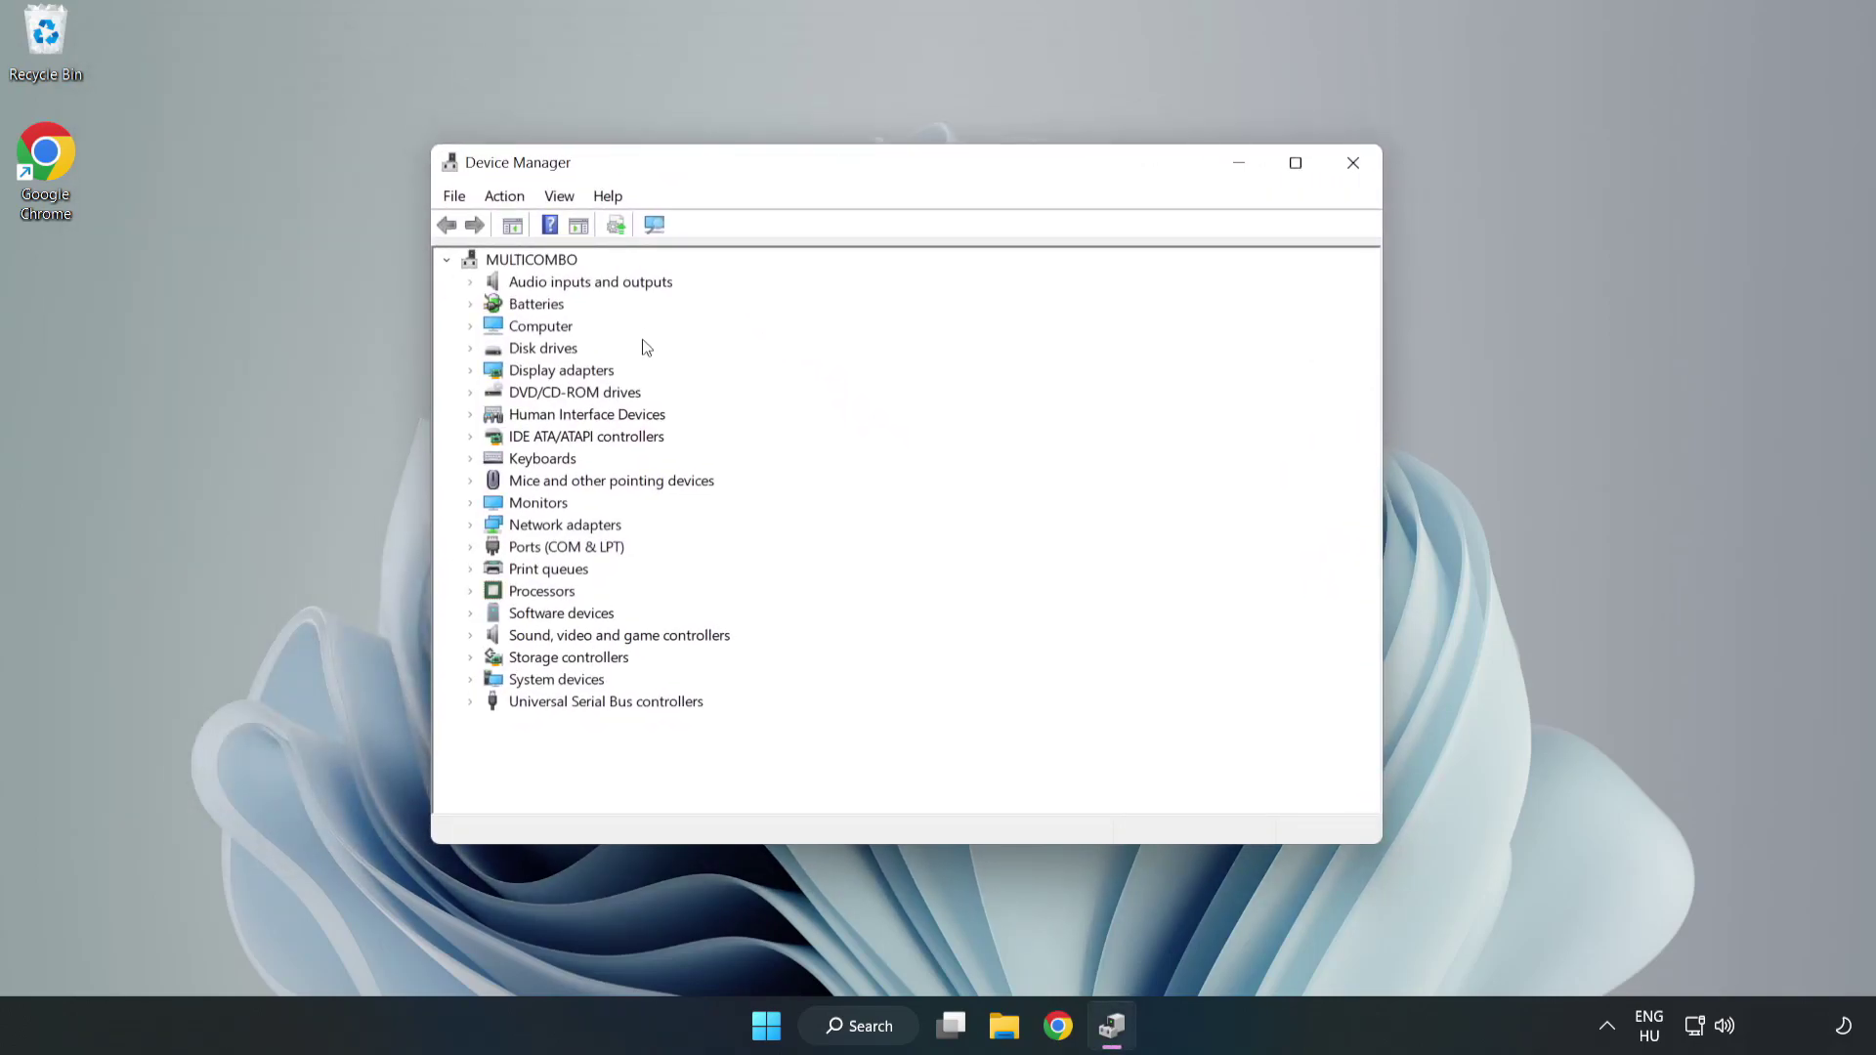
click(470, 376)
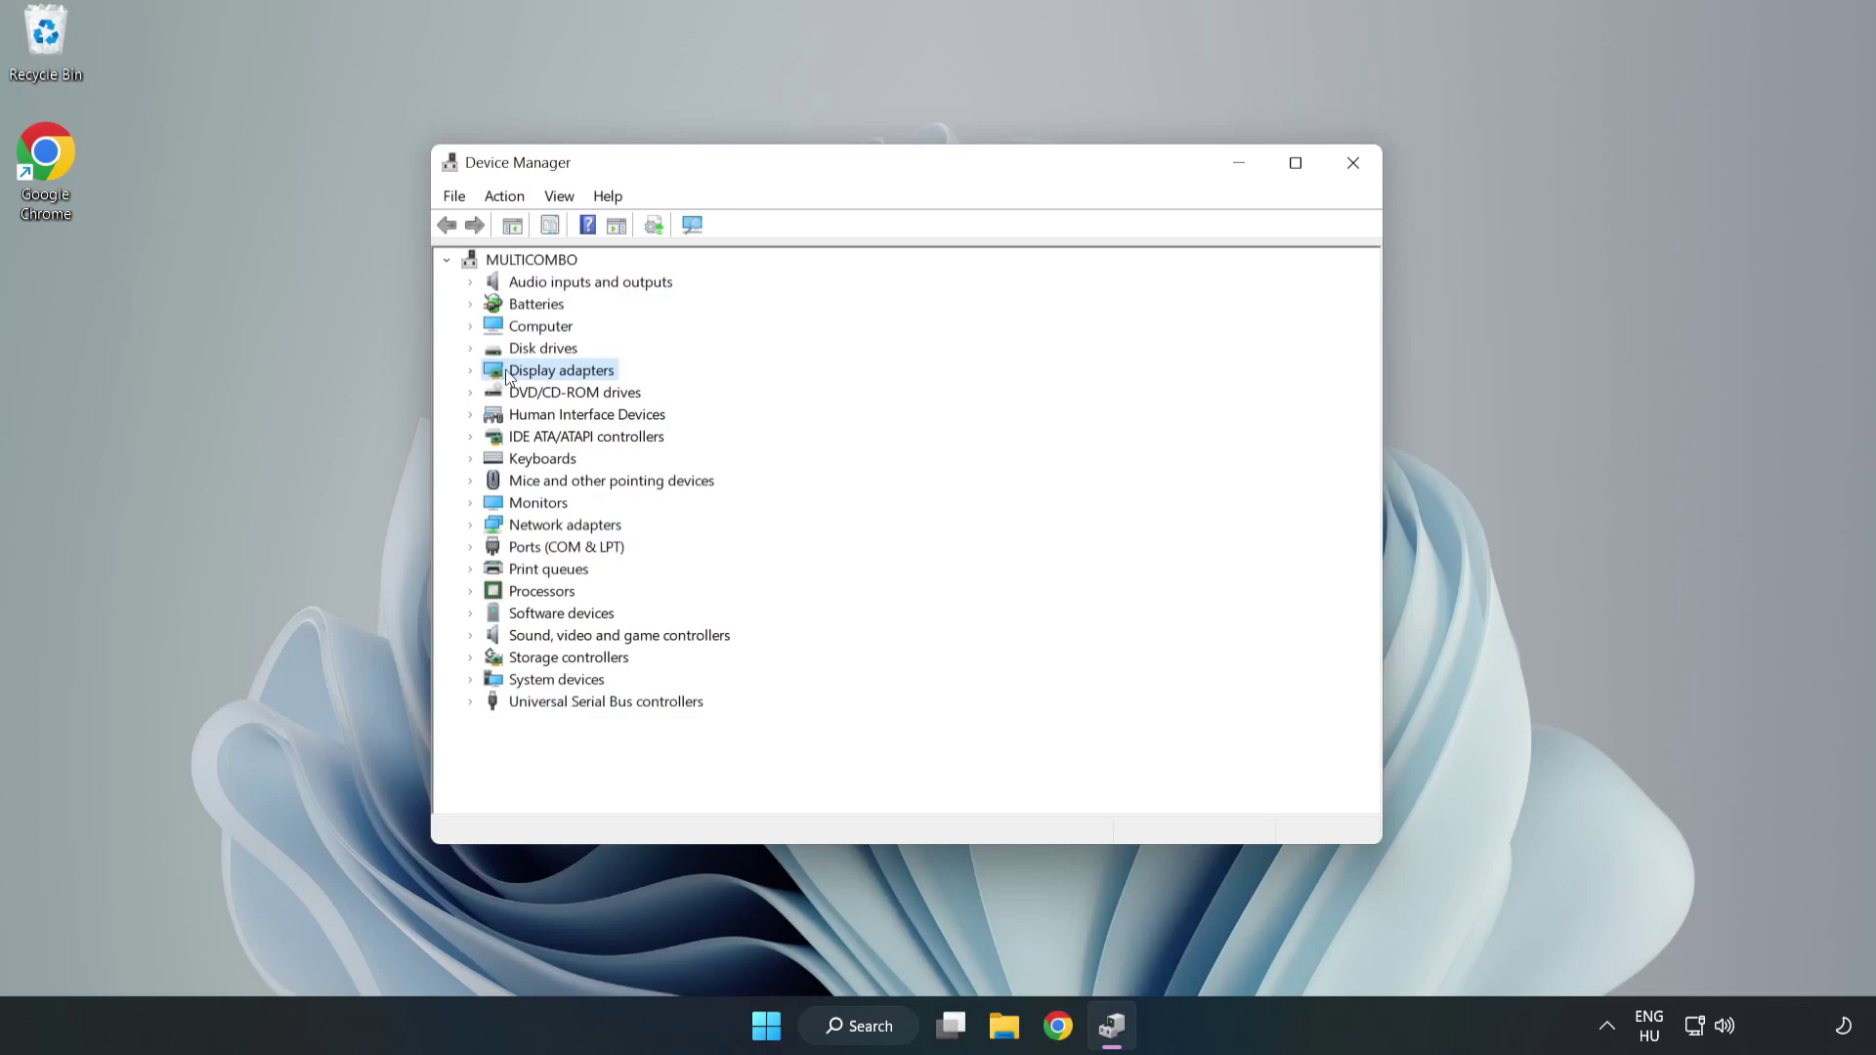
click(470, 375)
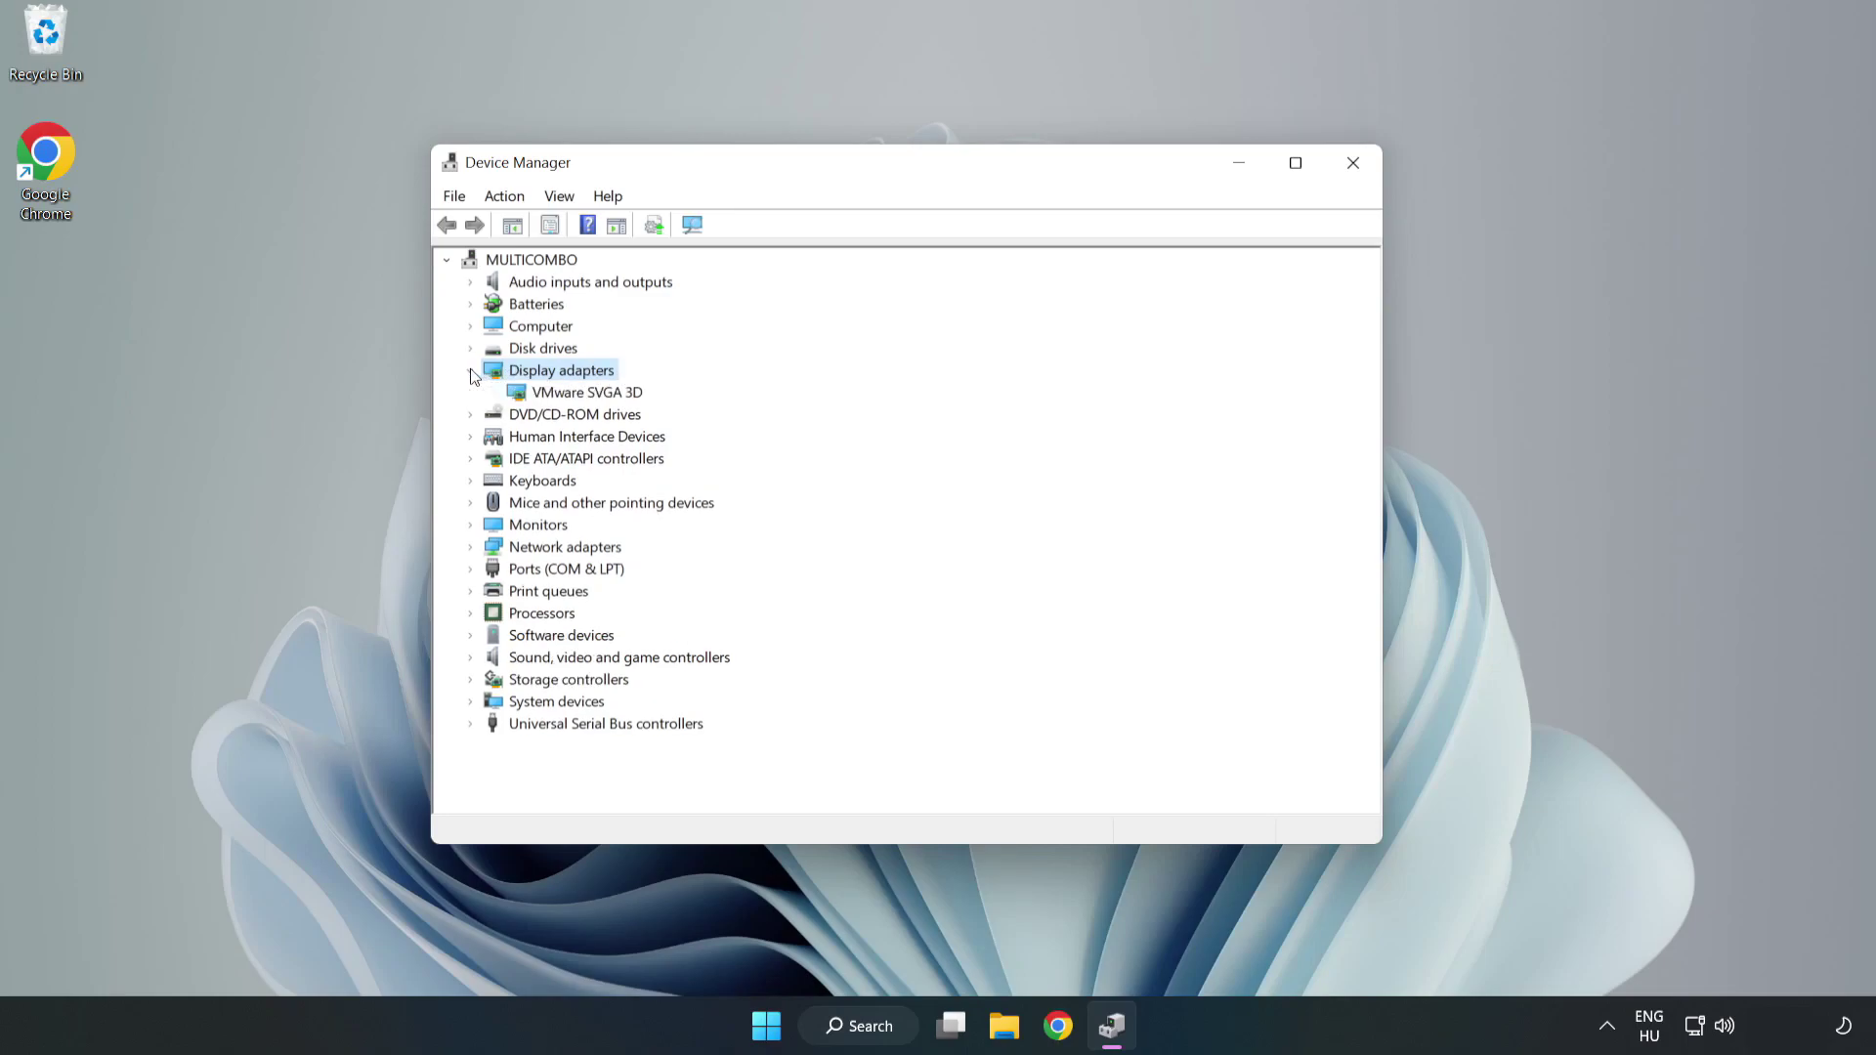
click(592, 393)
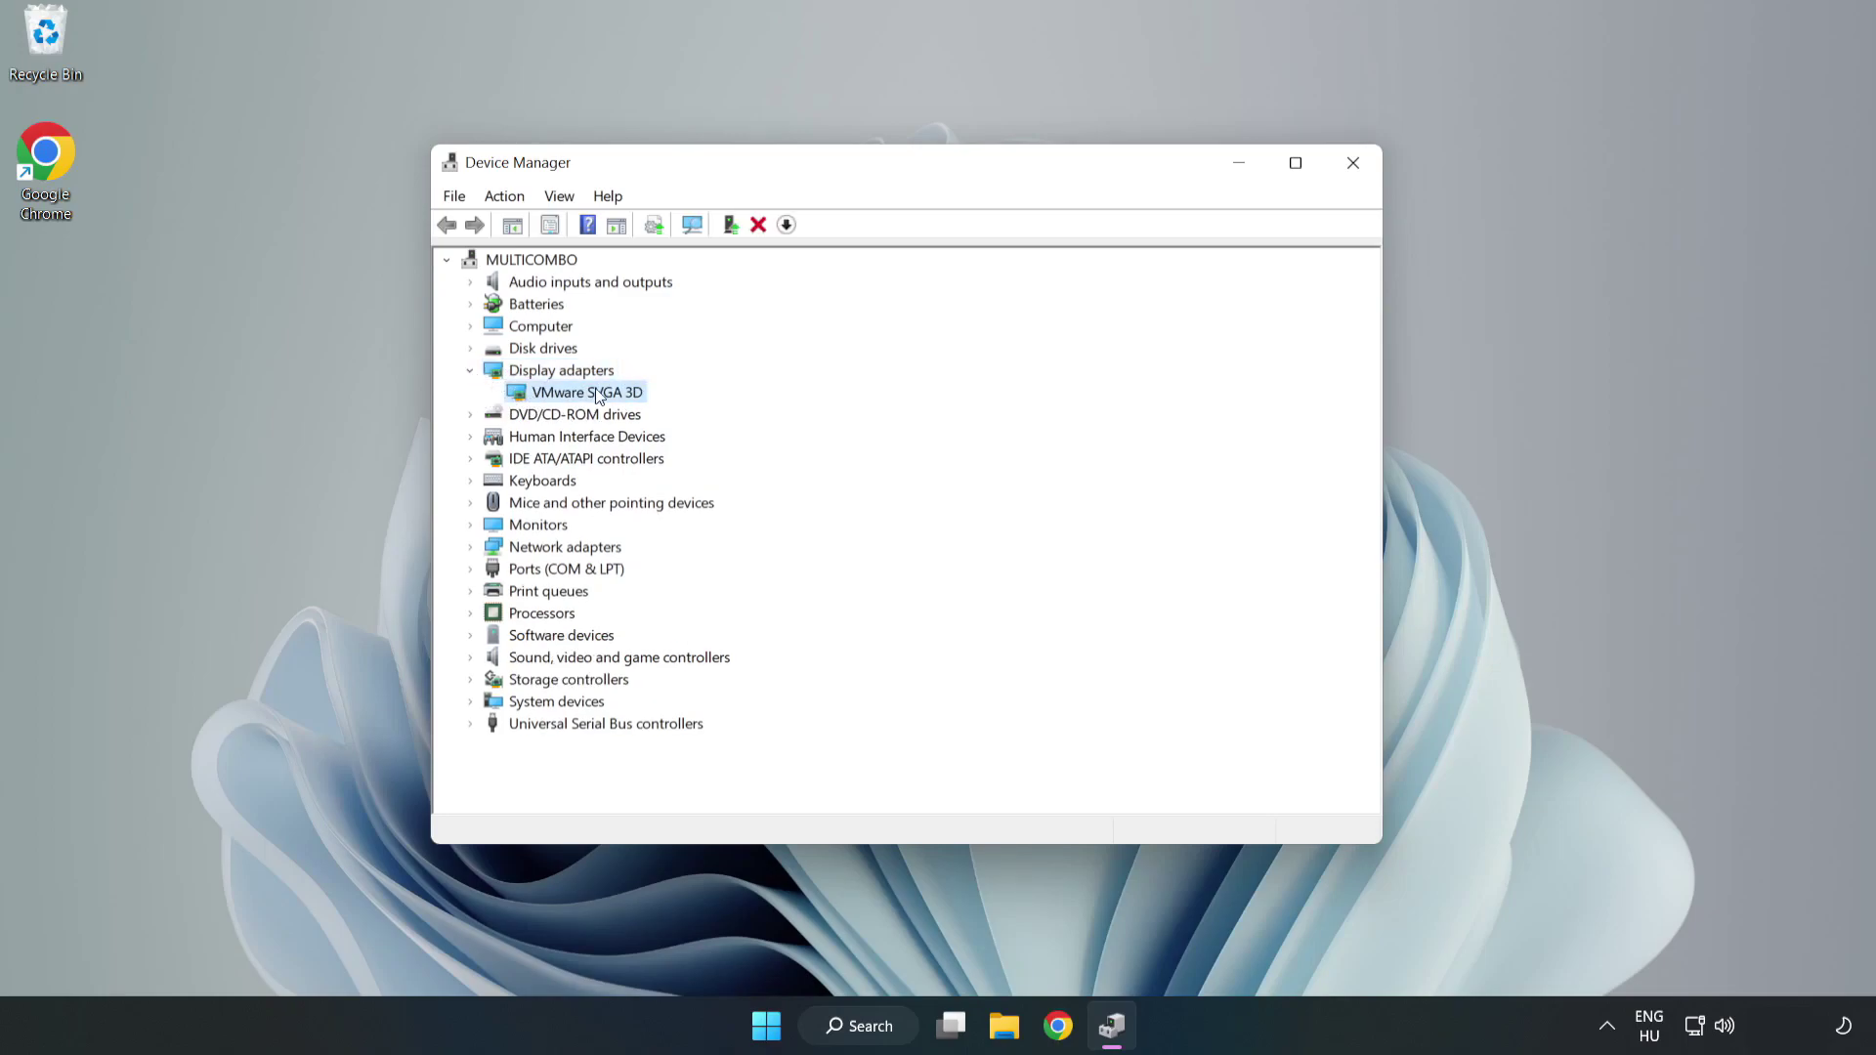
right_click(582, 397)
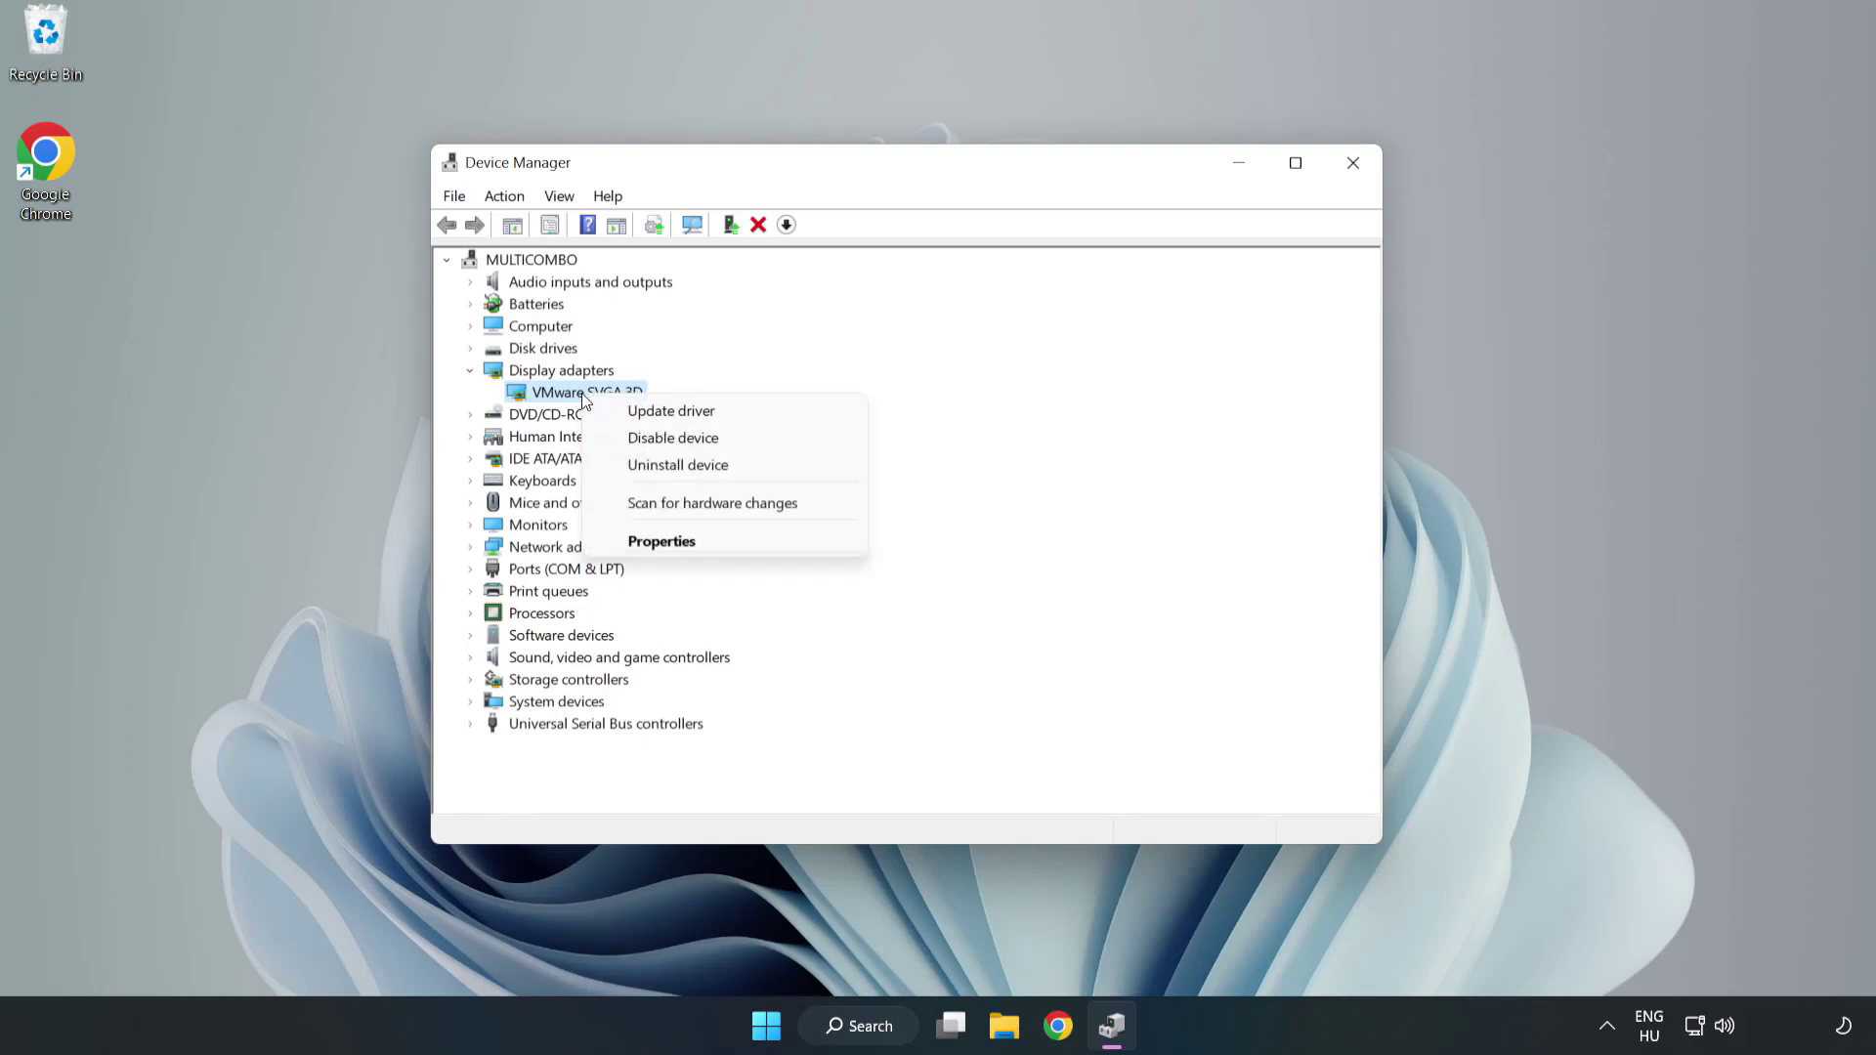
click(727, 414)
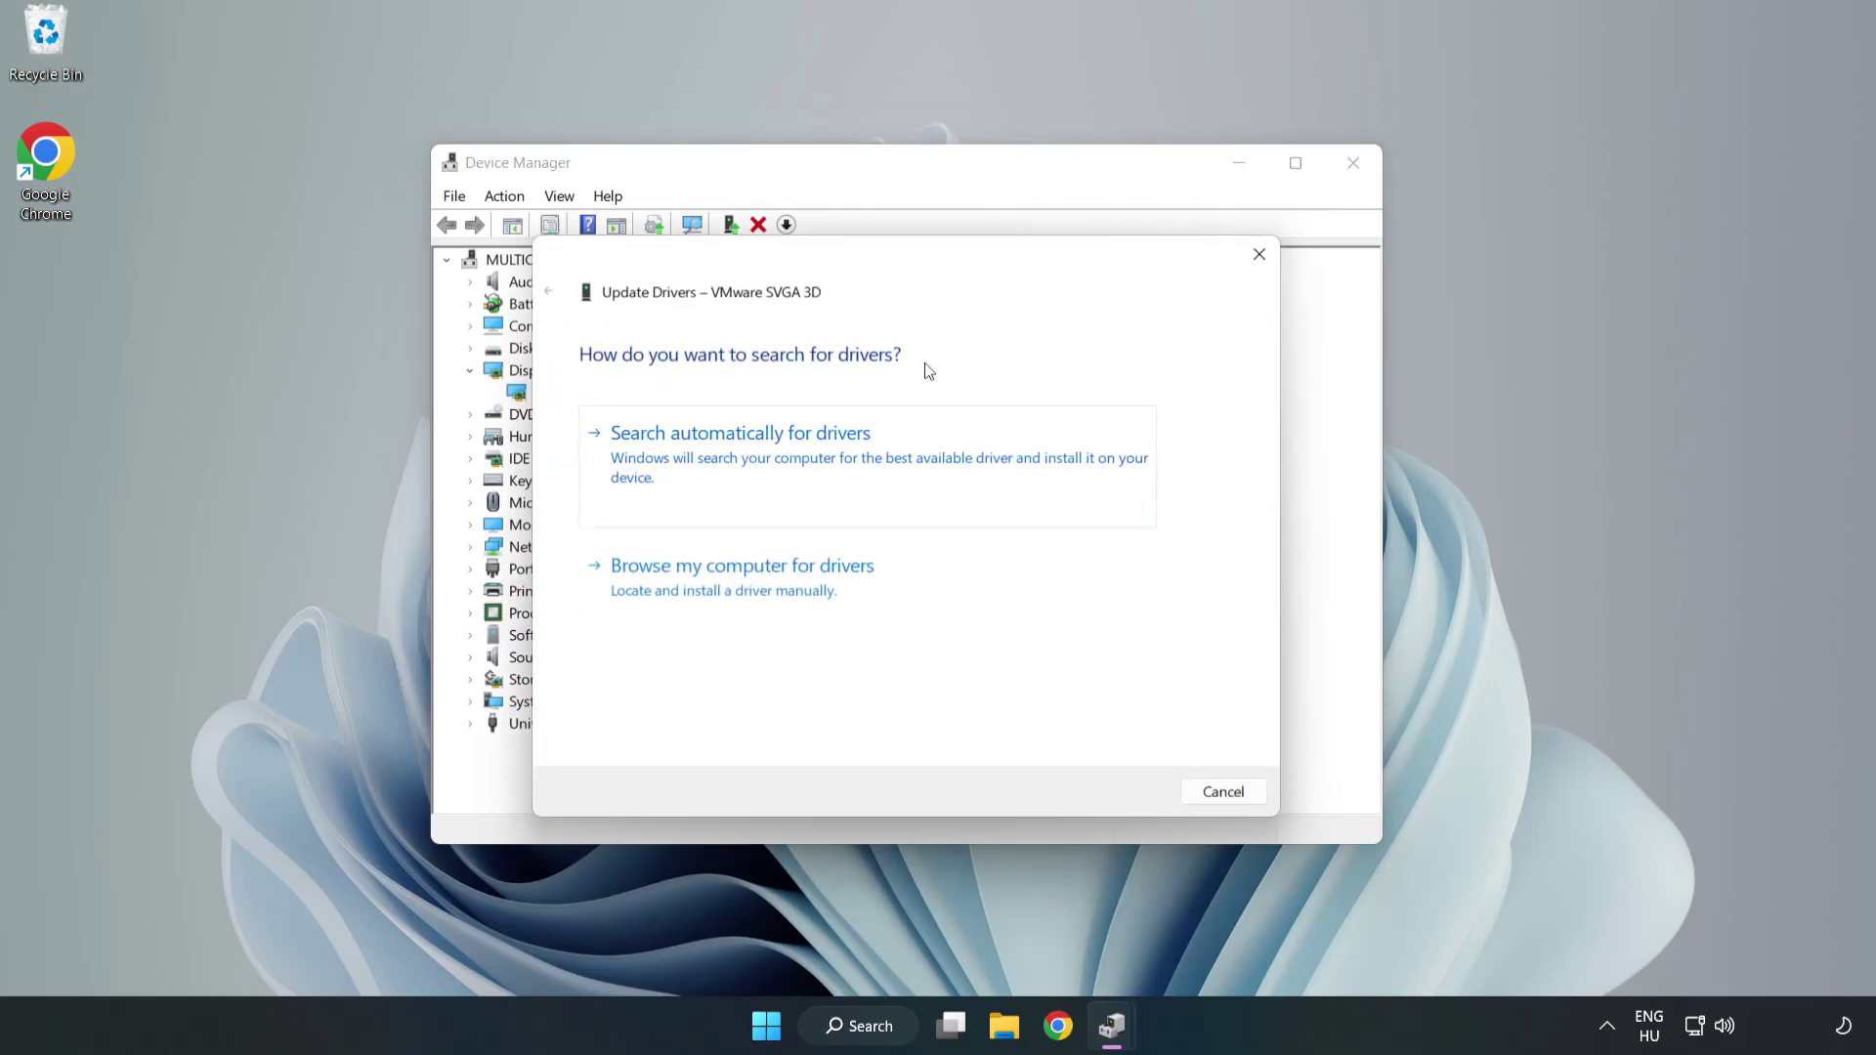
click(746, 457)
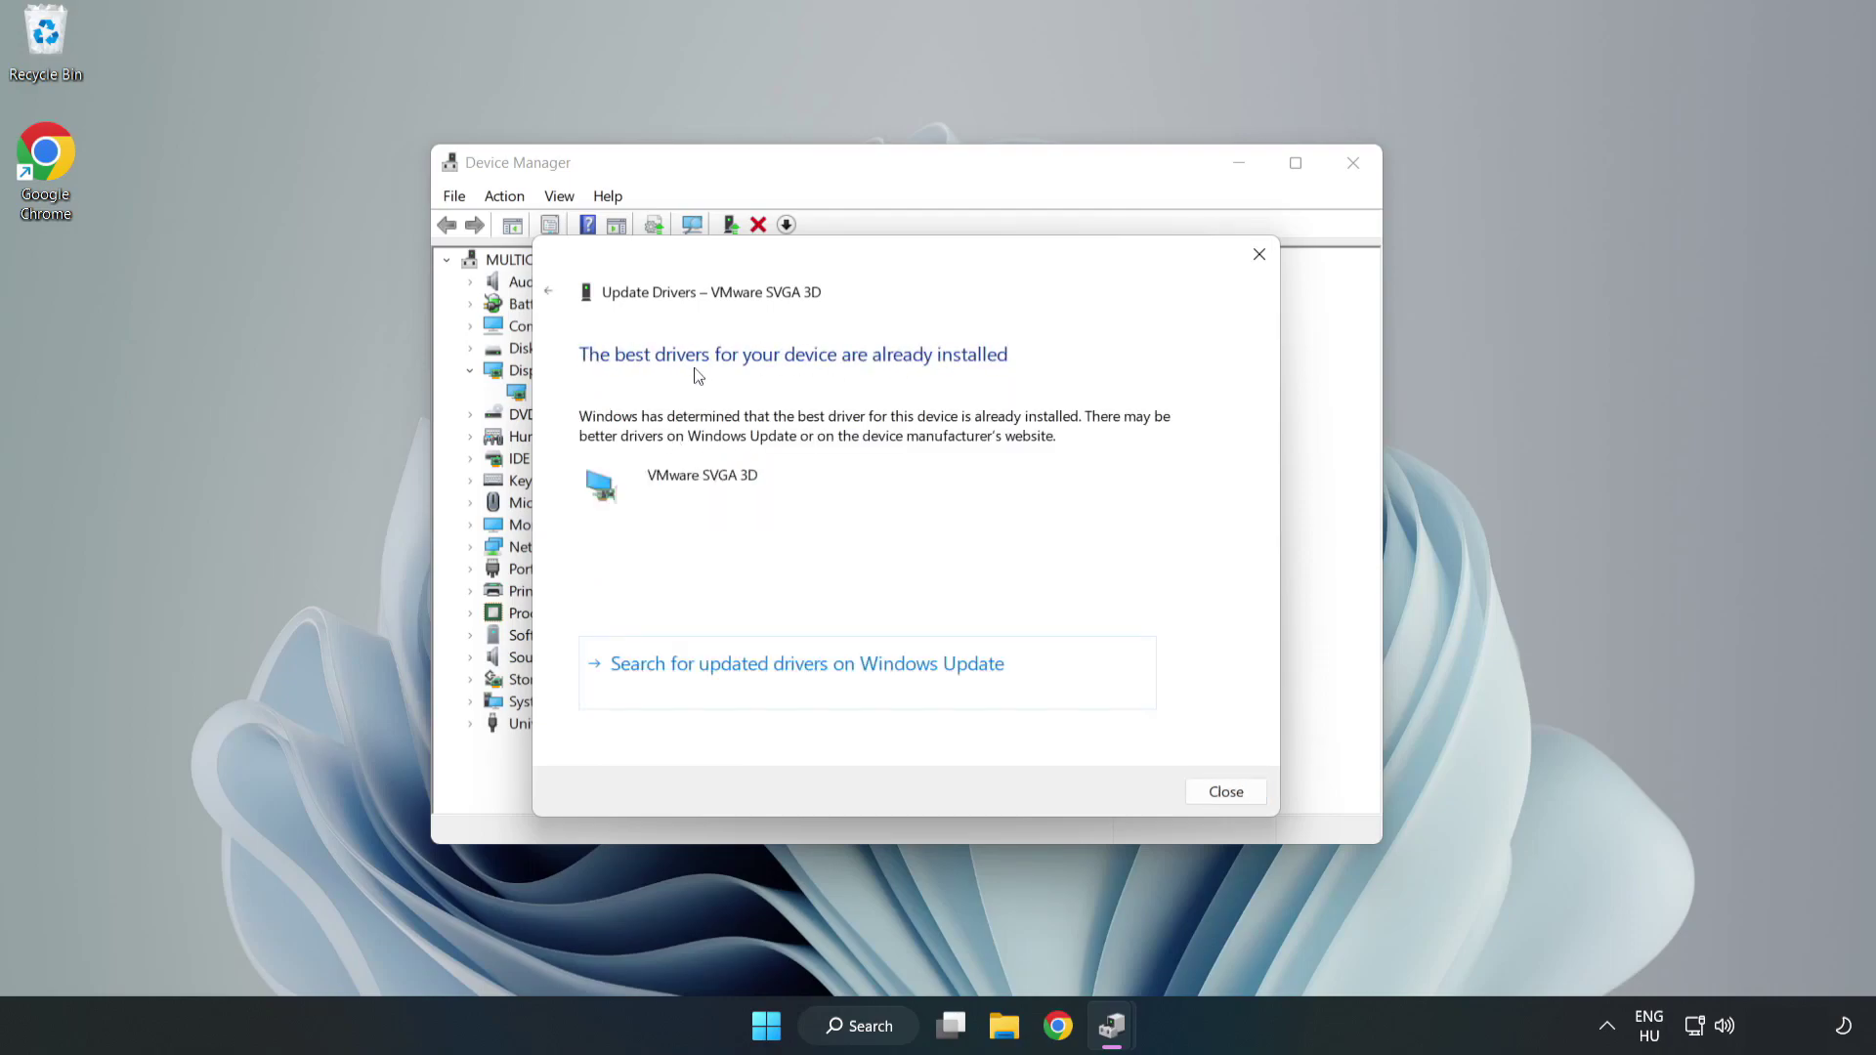
click(1233, 795)
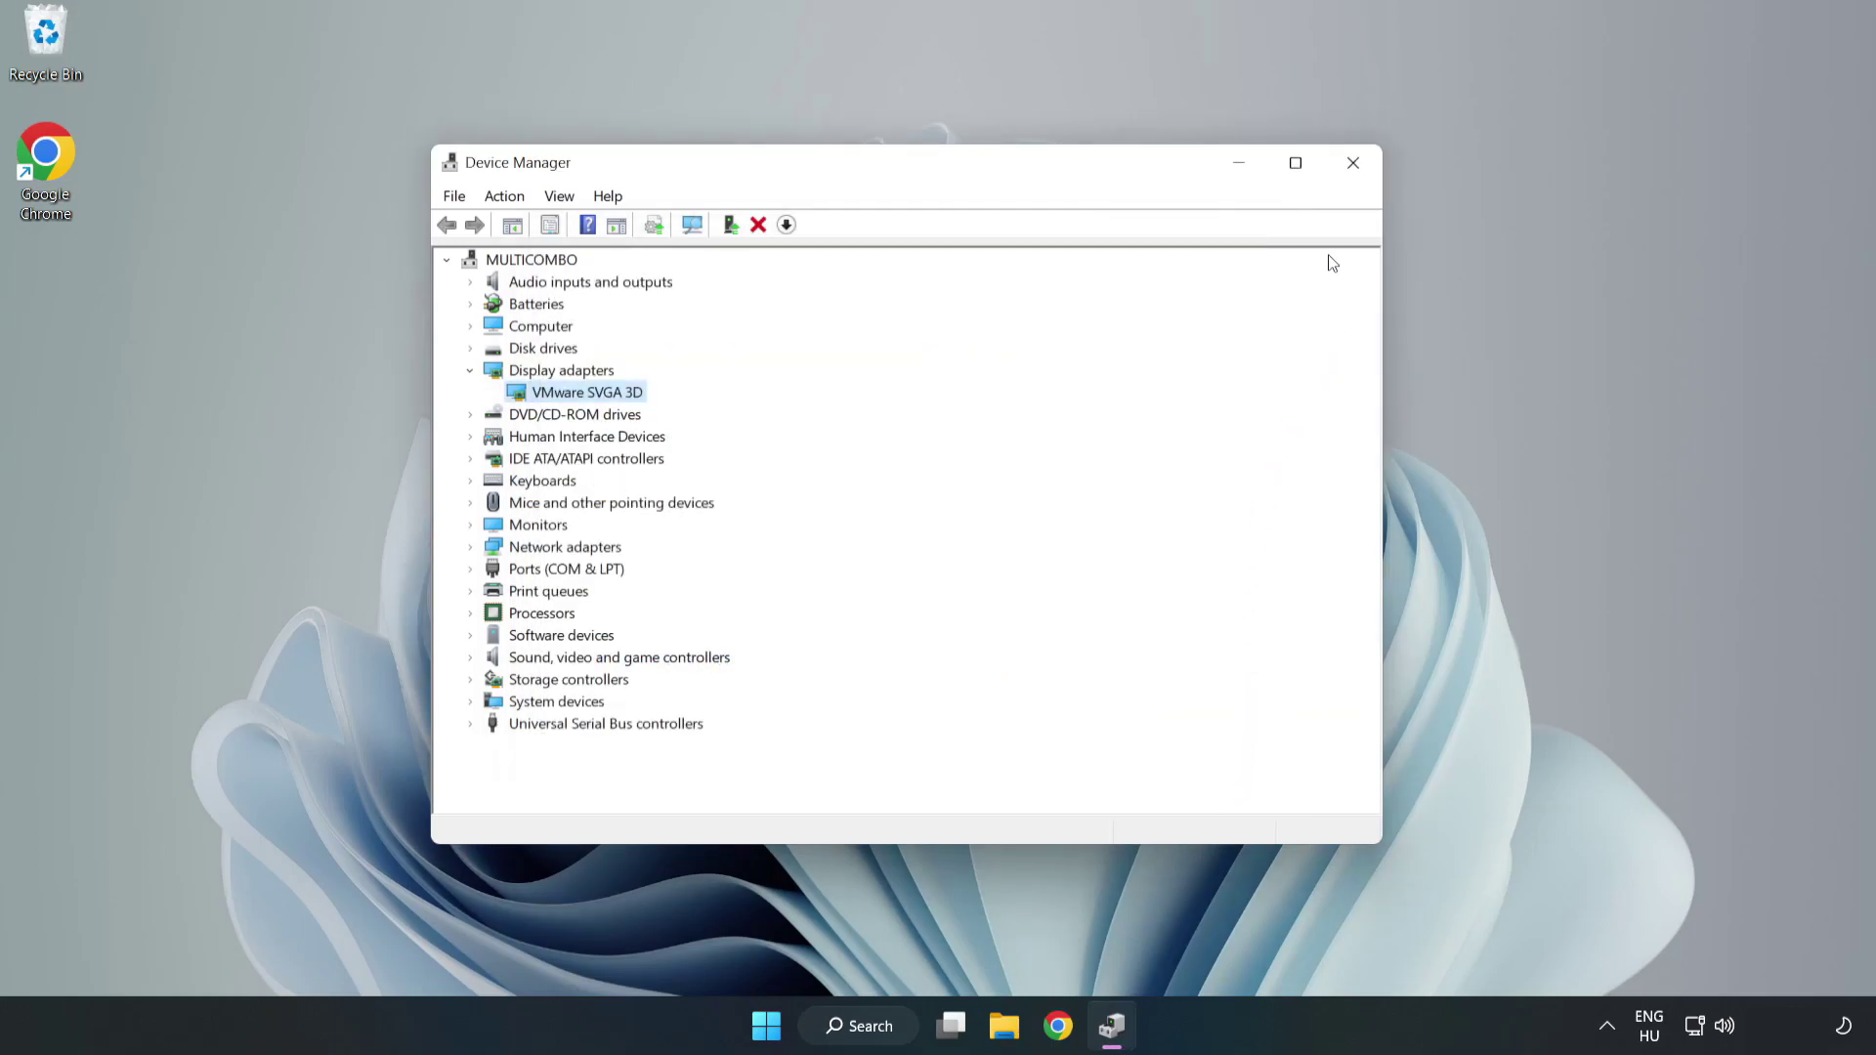
- Close Device Manager, open Windows Update via 'updates' search, check for updates, then close Settings
click(1355, 166)
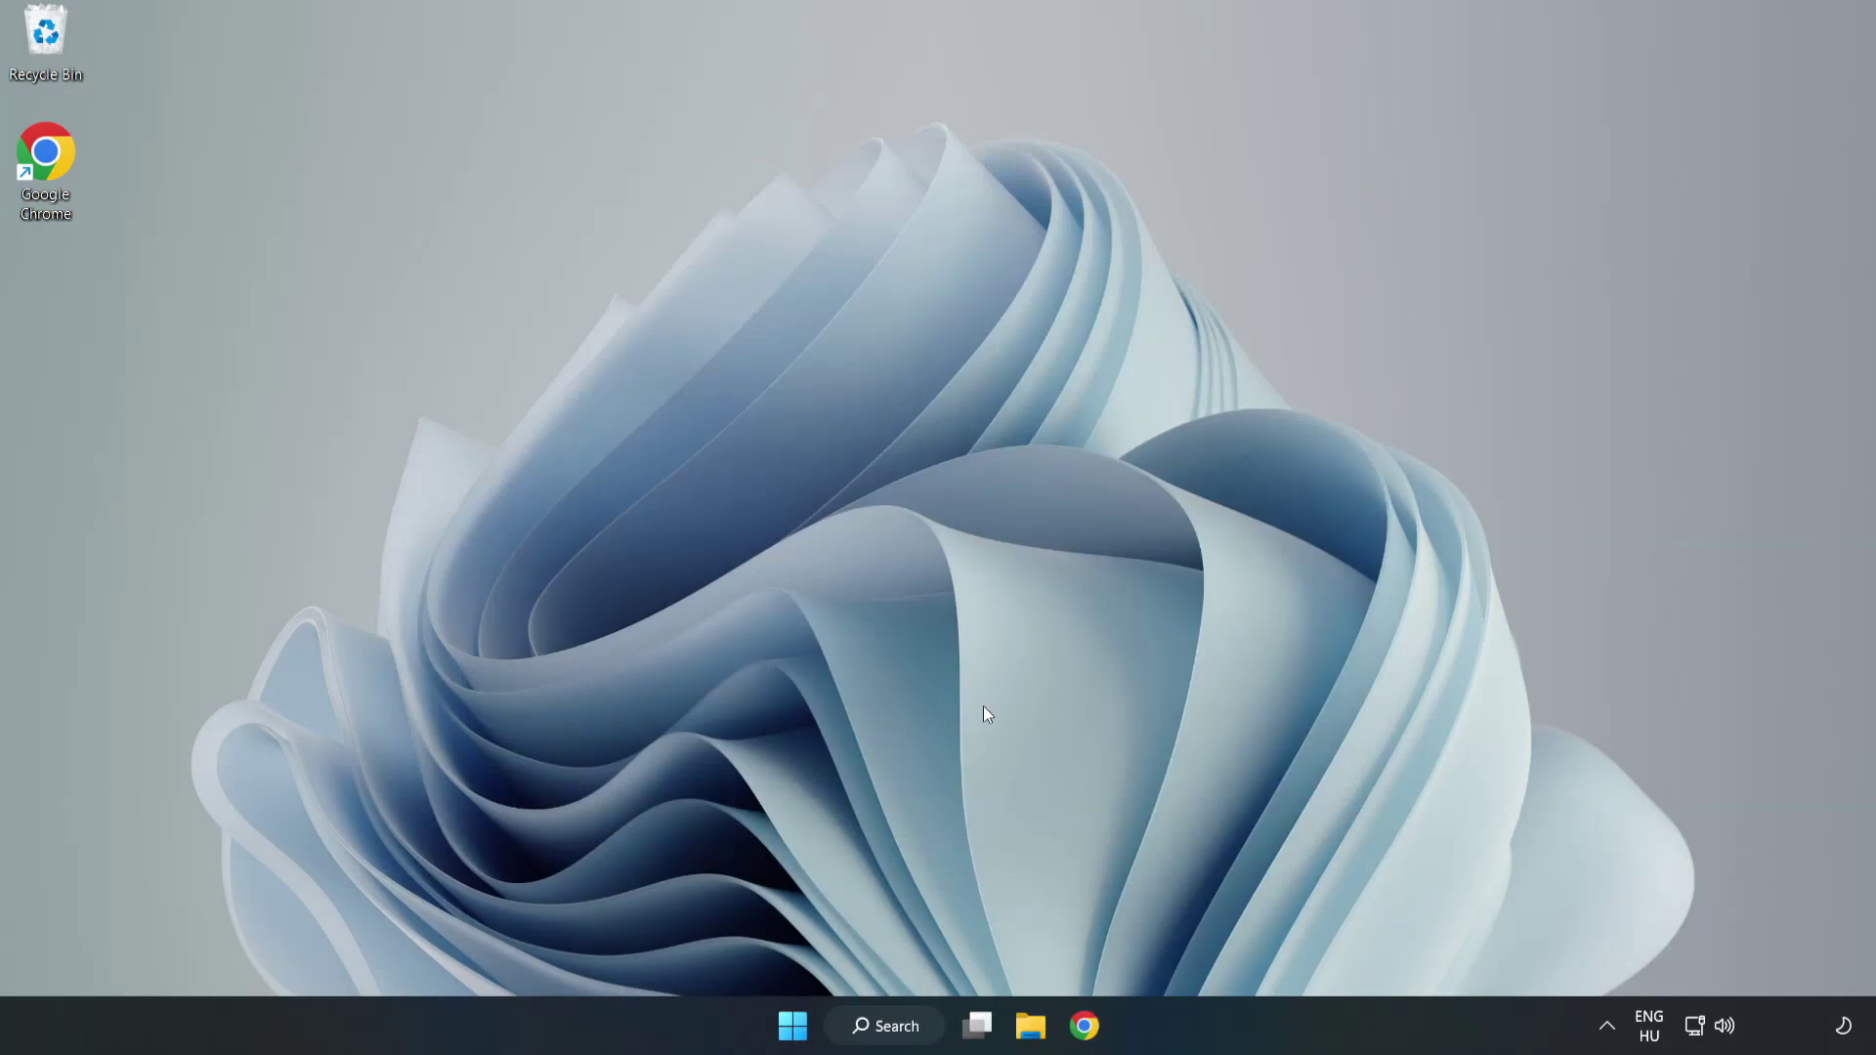
click(894, 1026)
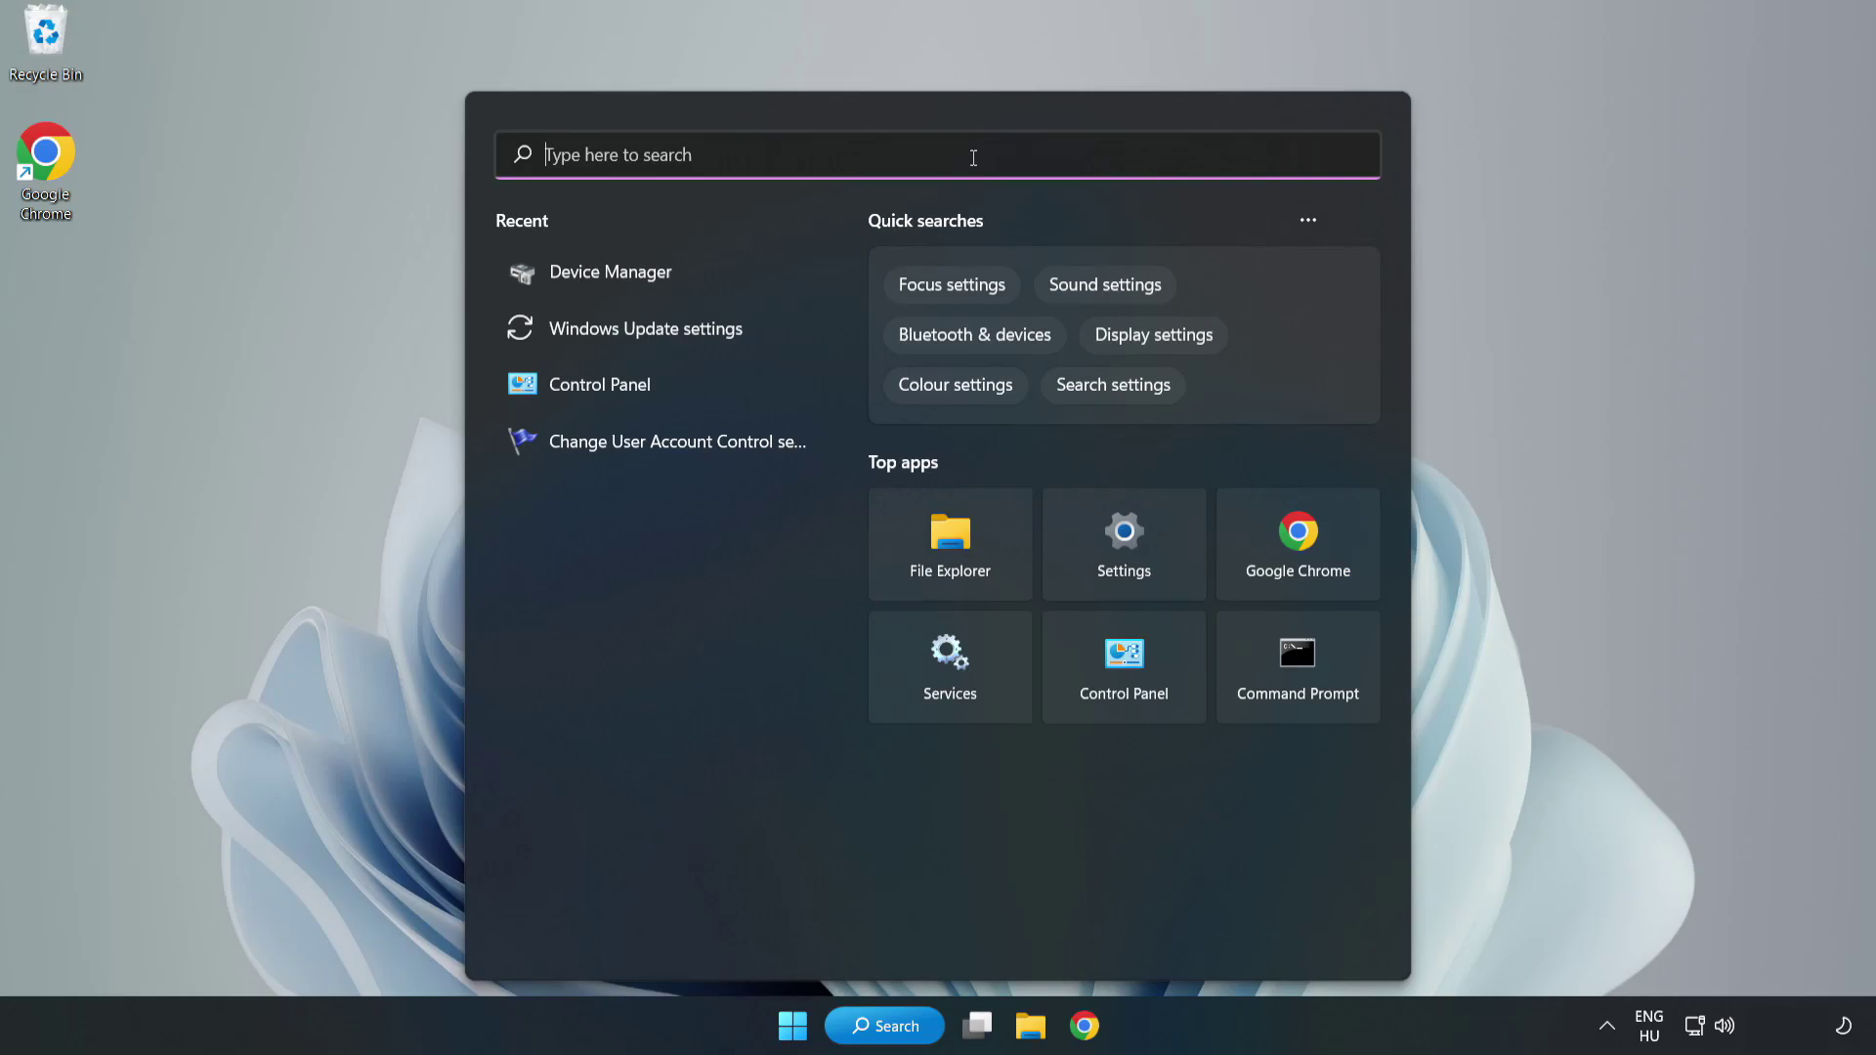
text(updates)
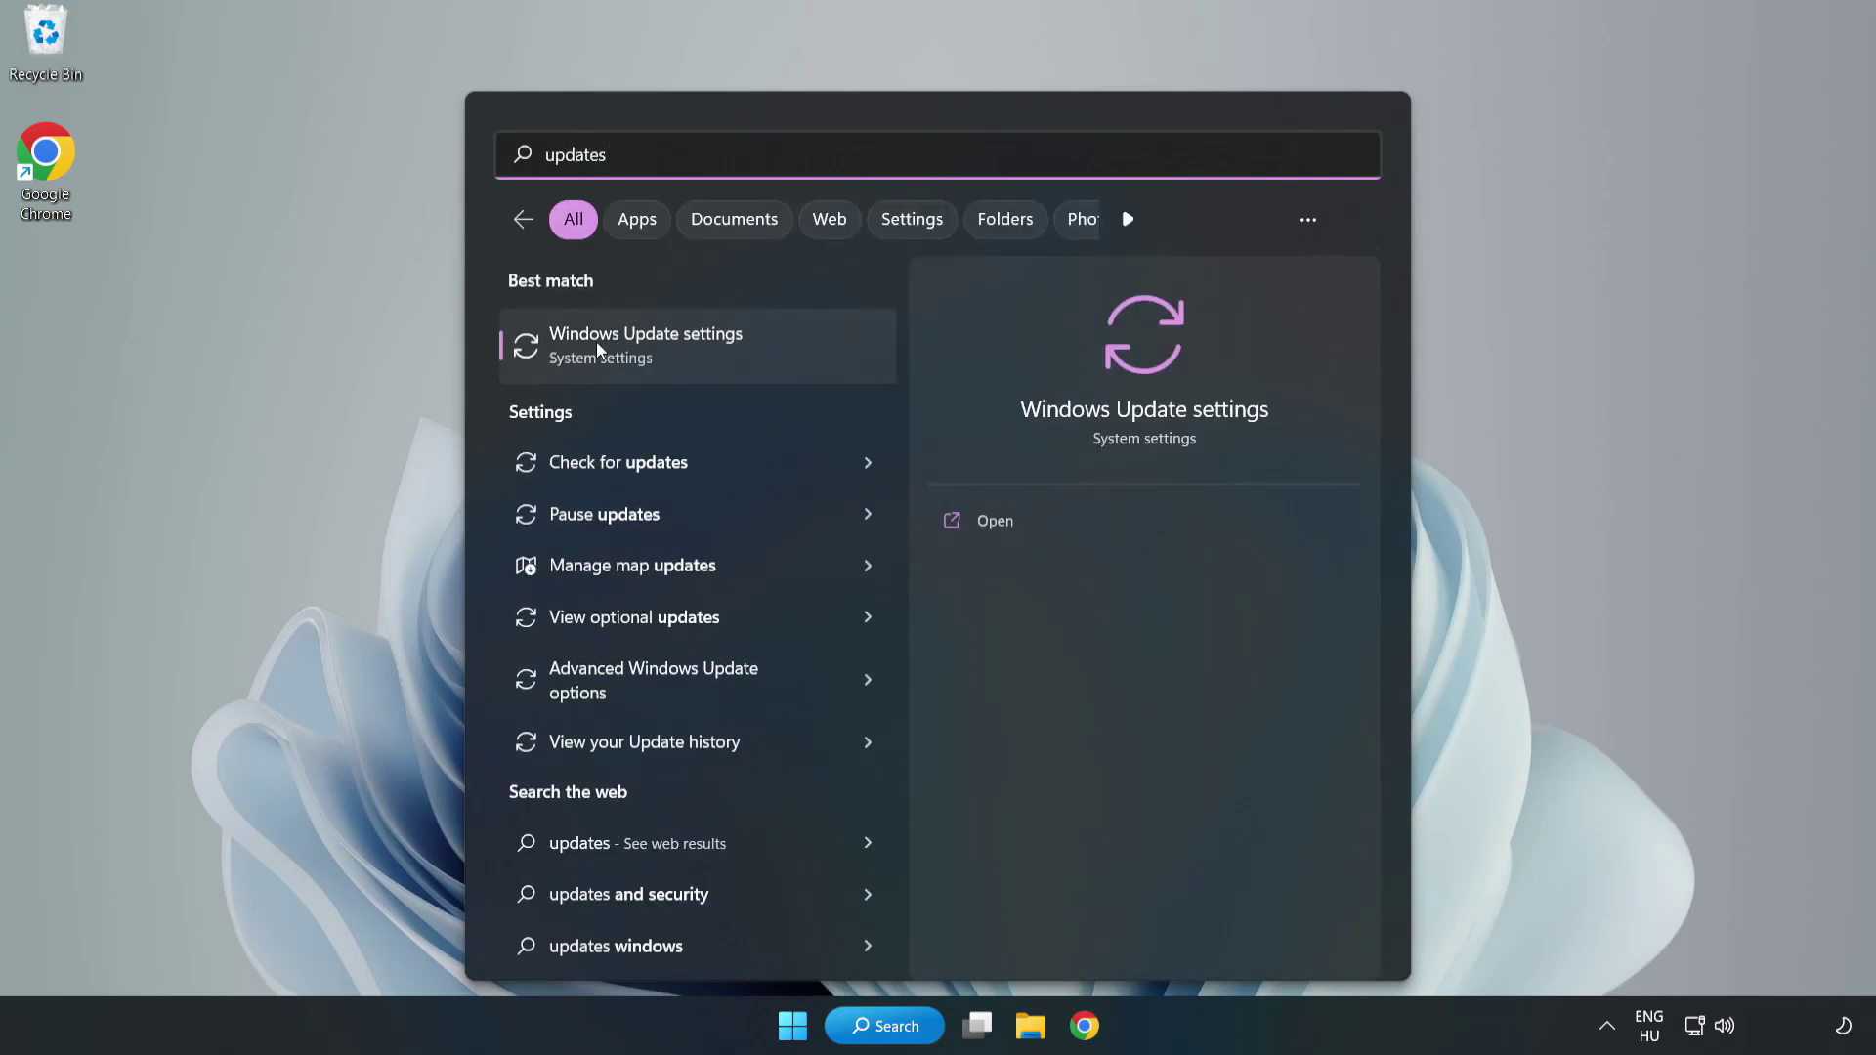
click(670, 356)
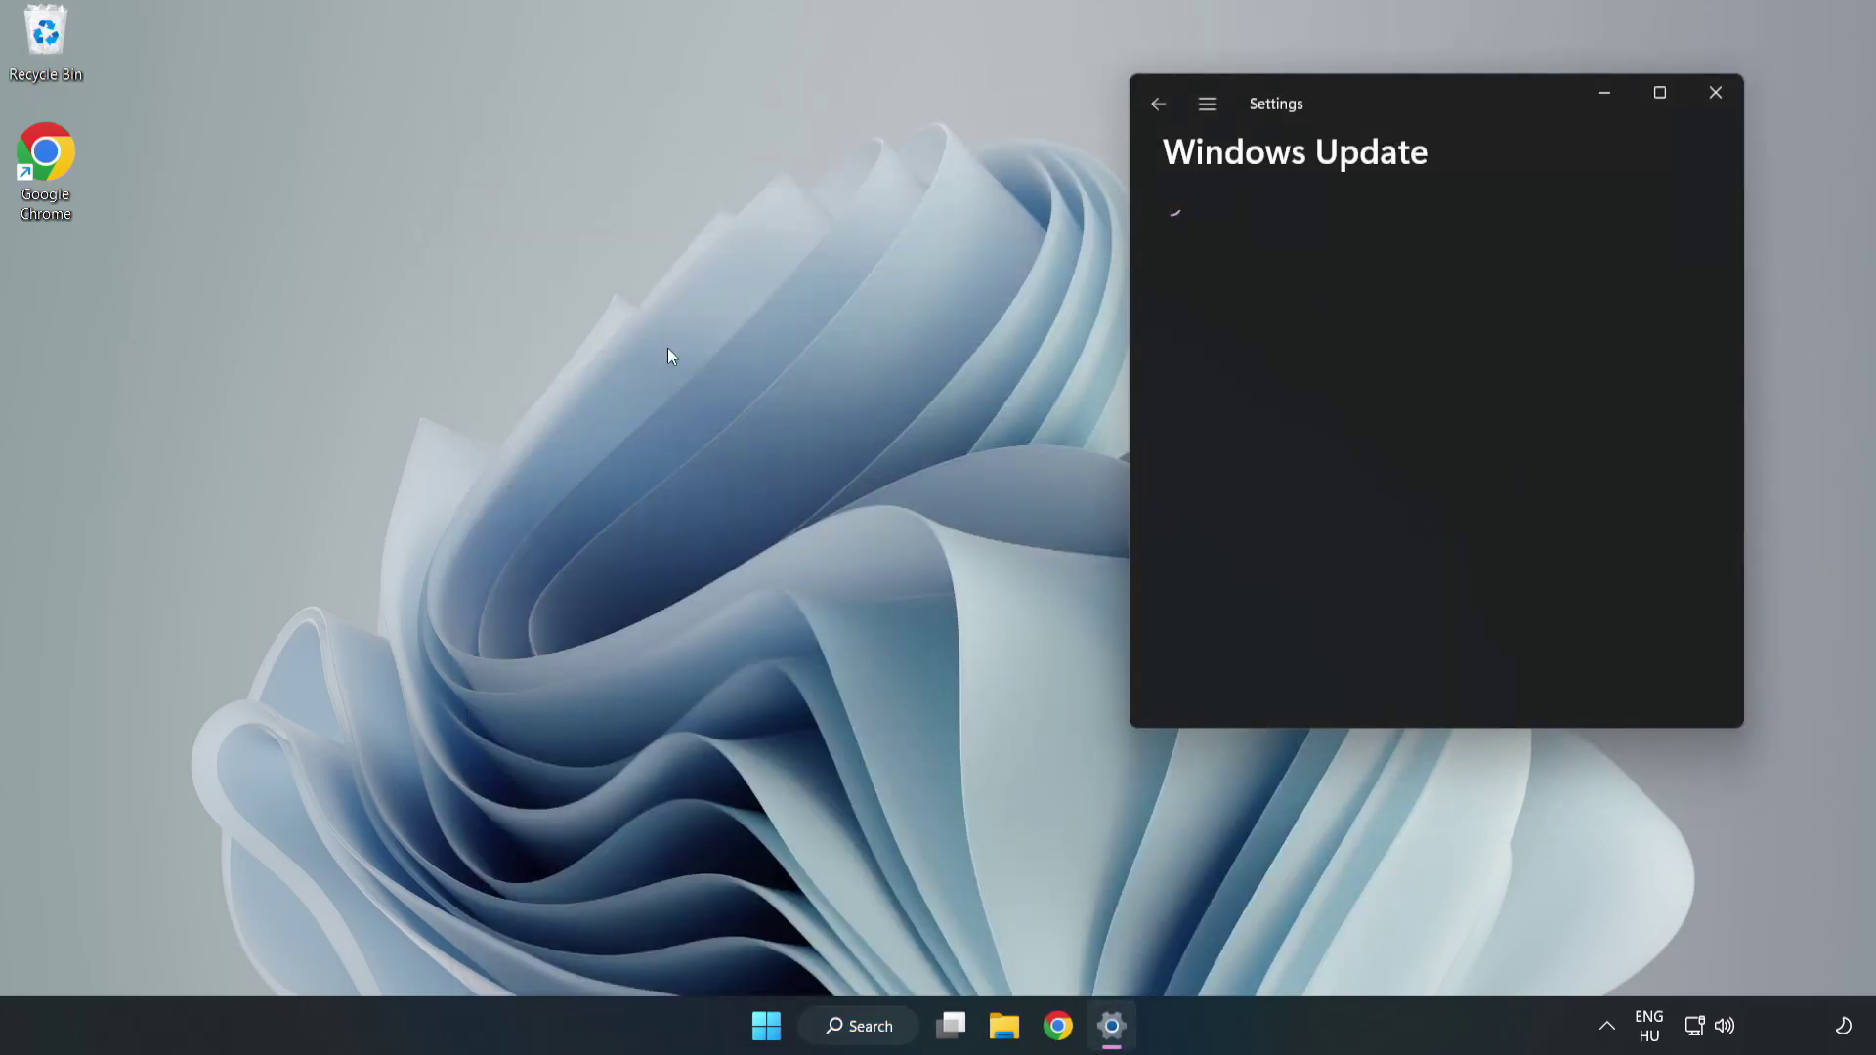
click(1659, 92)
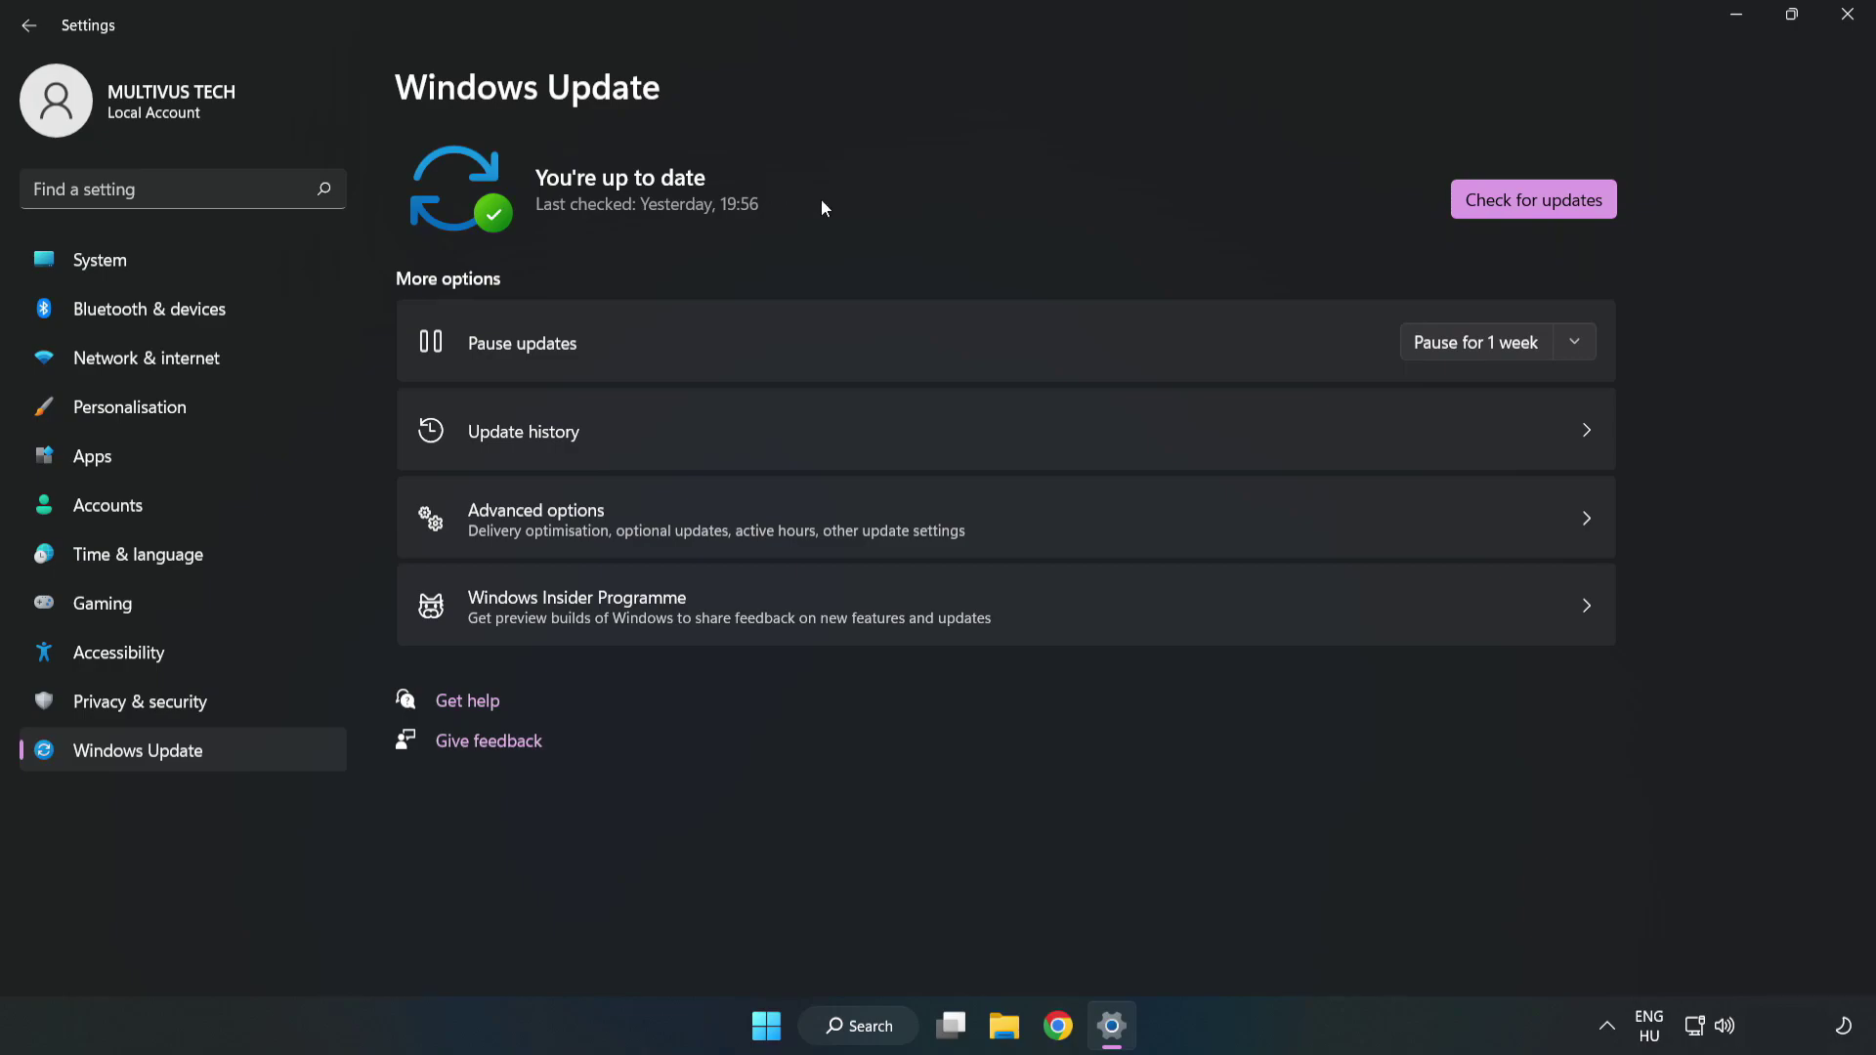
click(1541, 203)
click(1850, 18)
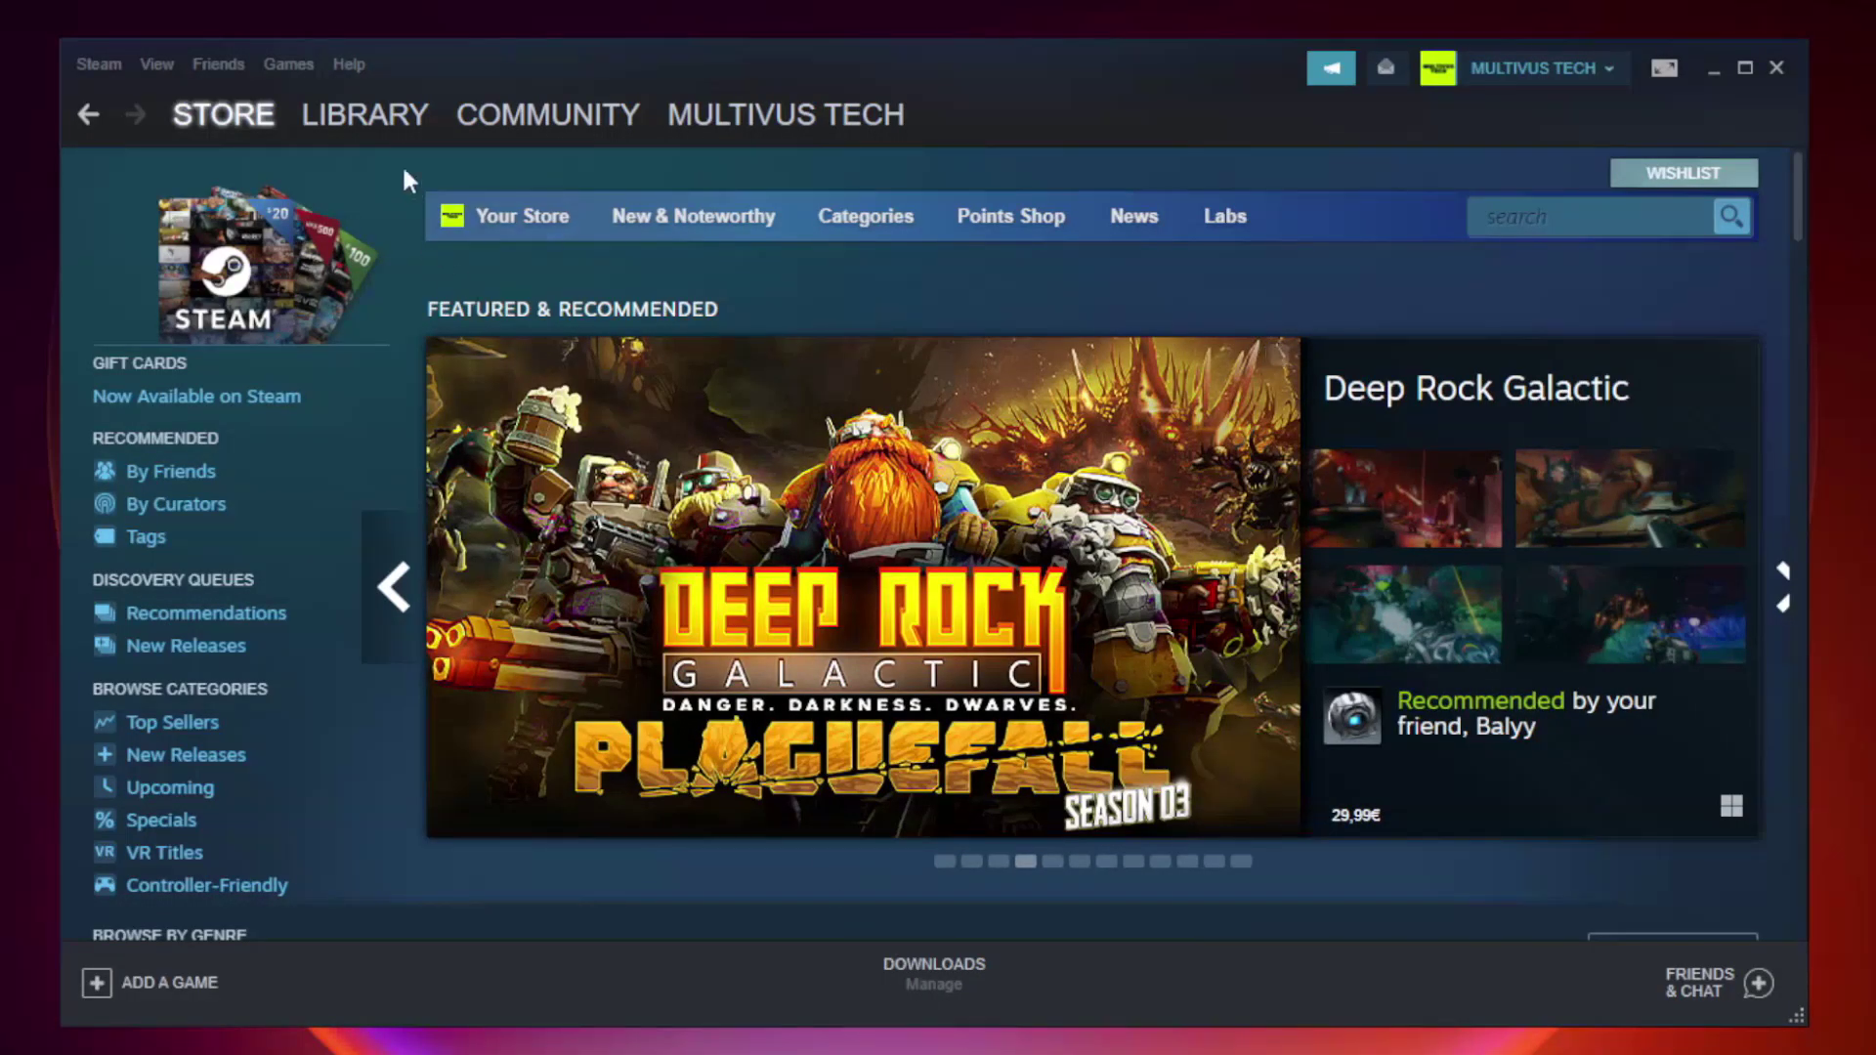
- Go to the Steam Library and right-click YOUR NOT WORKING GAME under Favorites
mouse_move(406, 113)
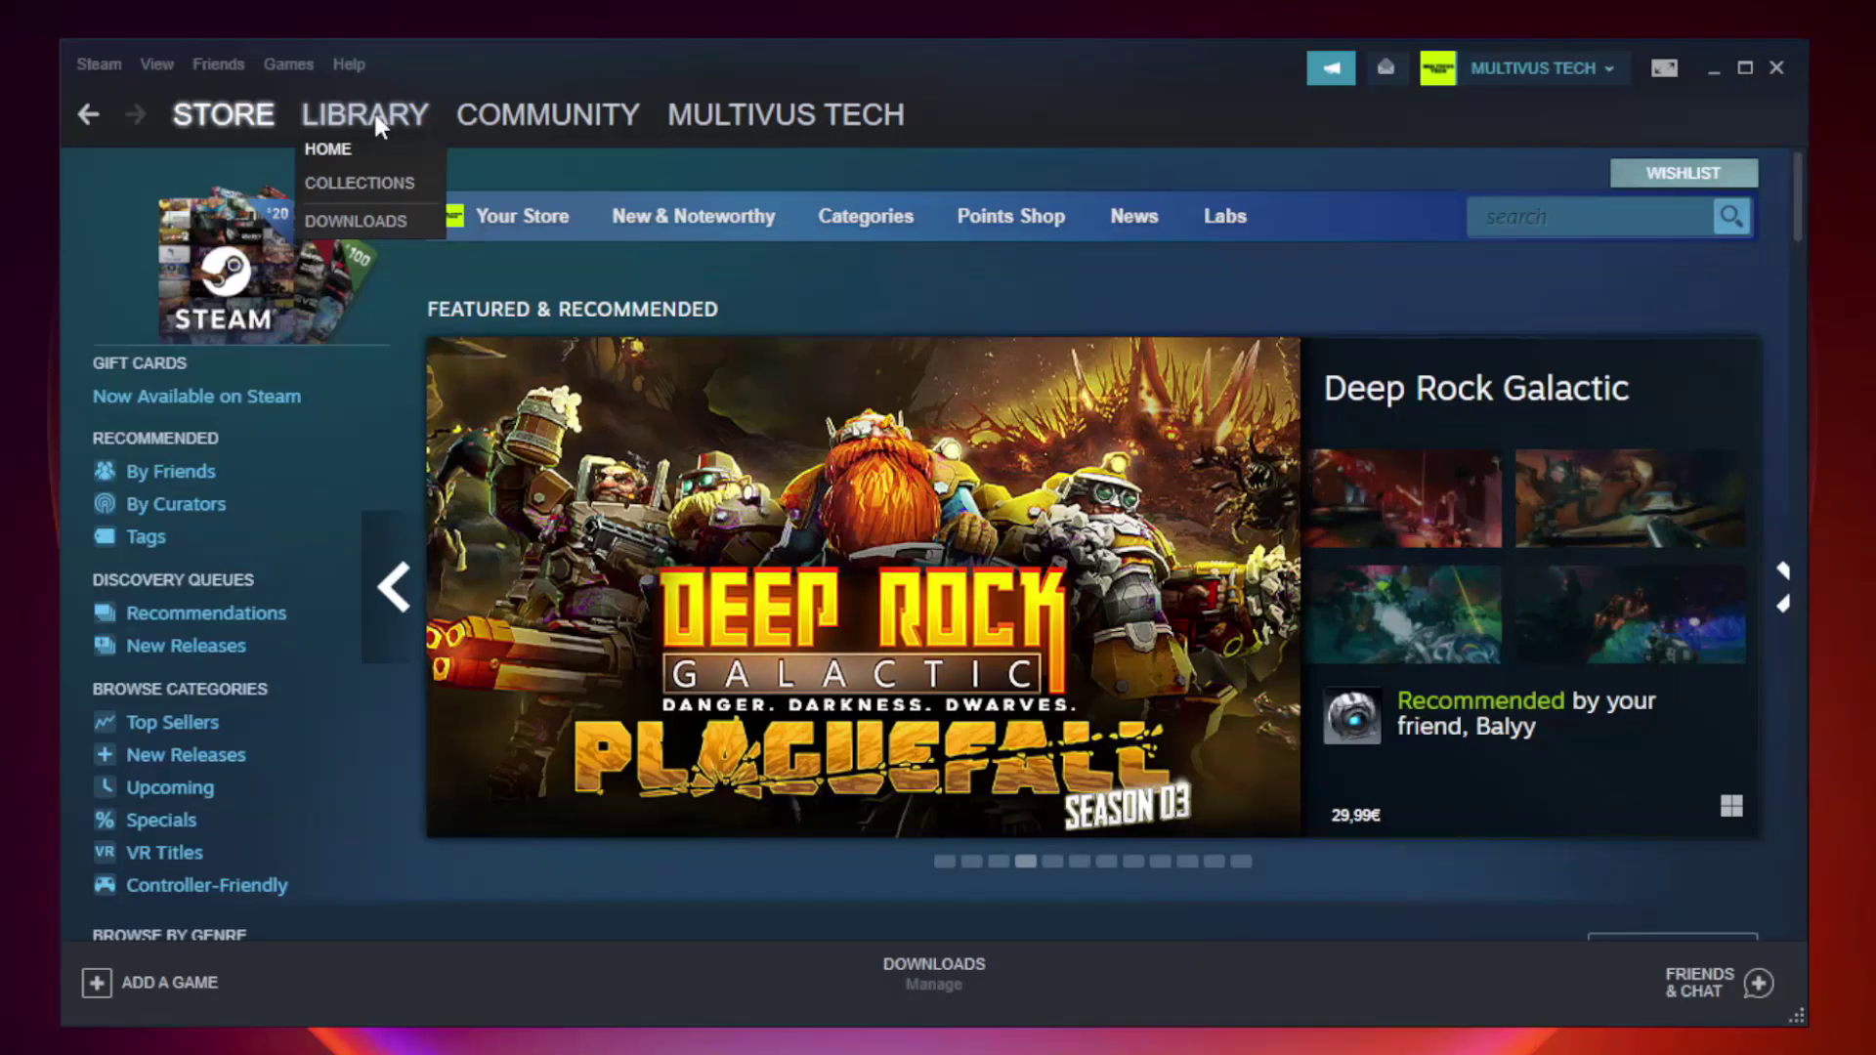
click(379, 125)
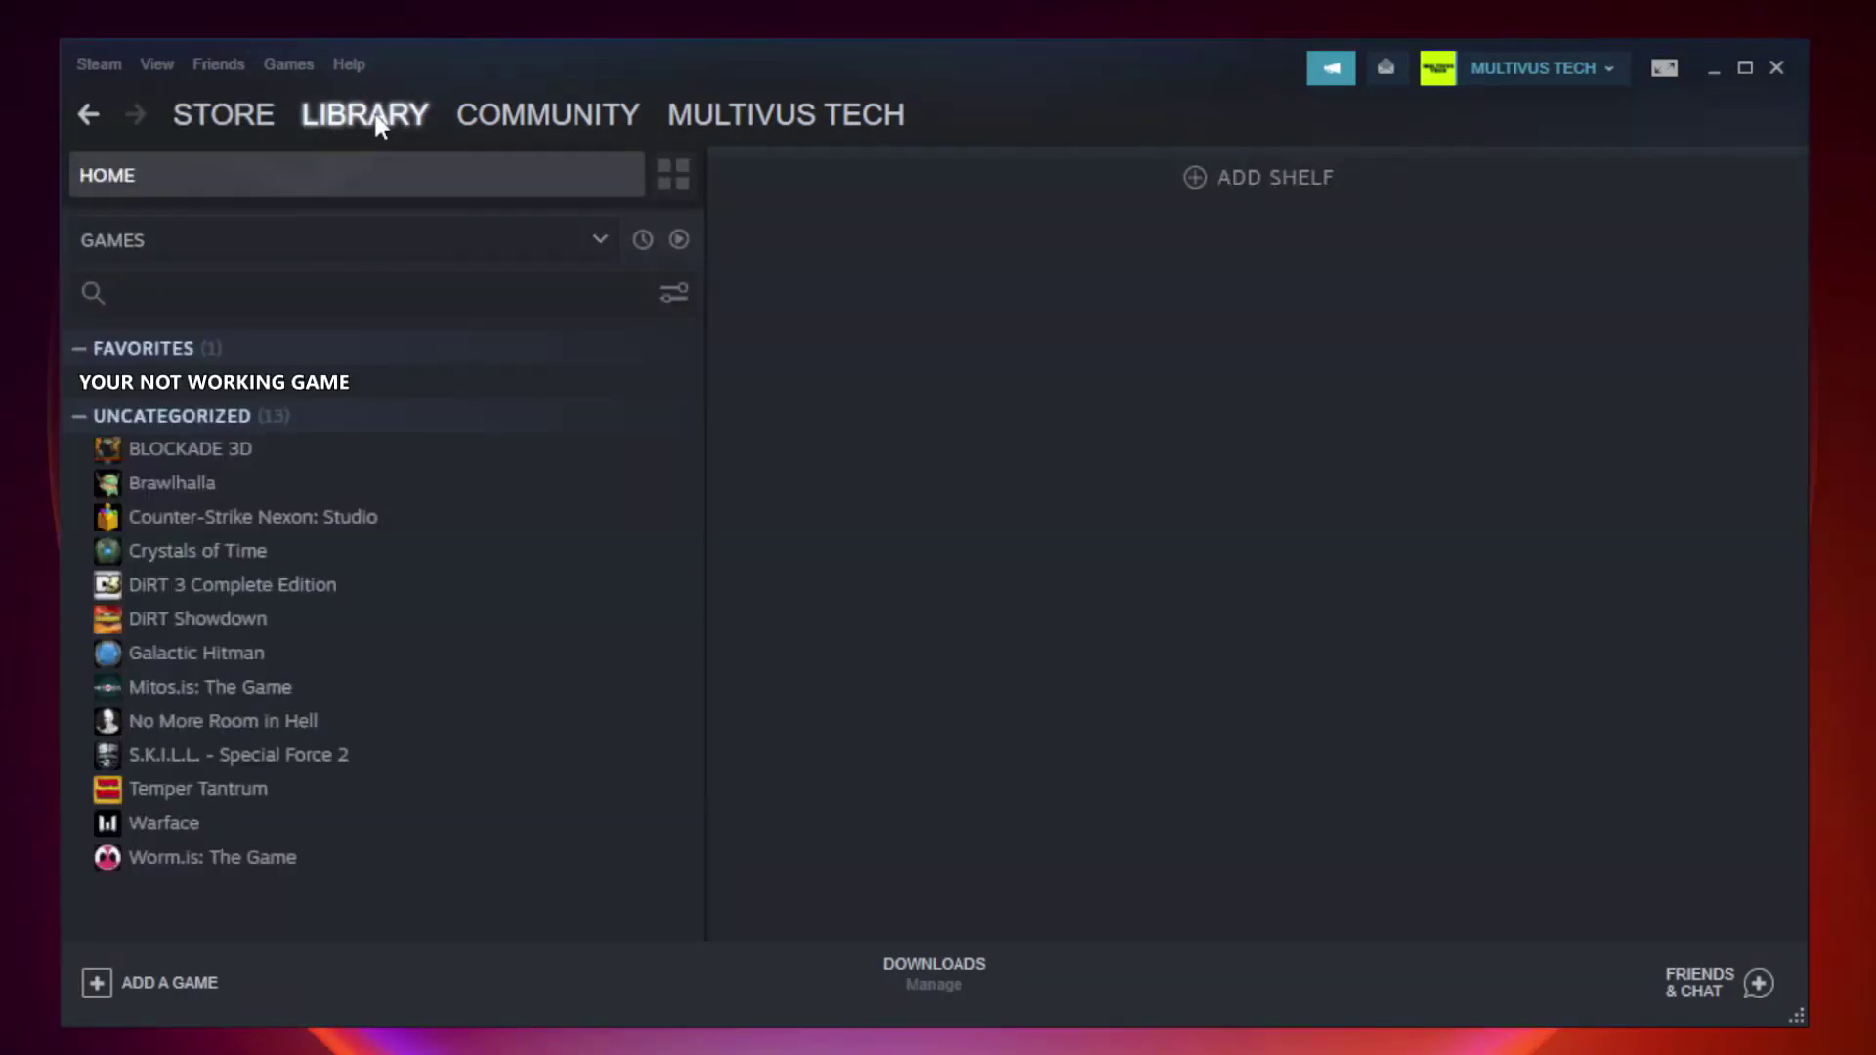
right_click(406, 389)
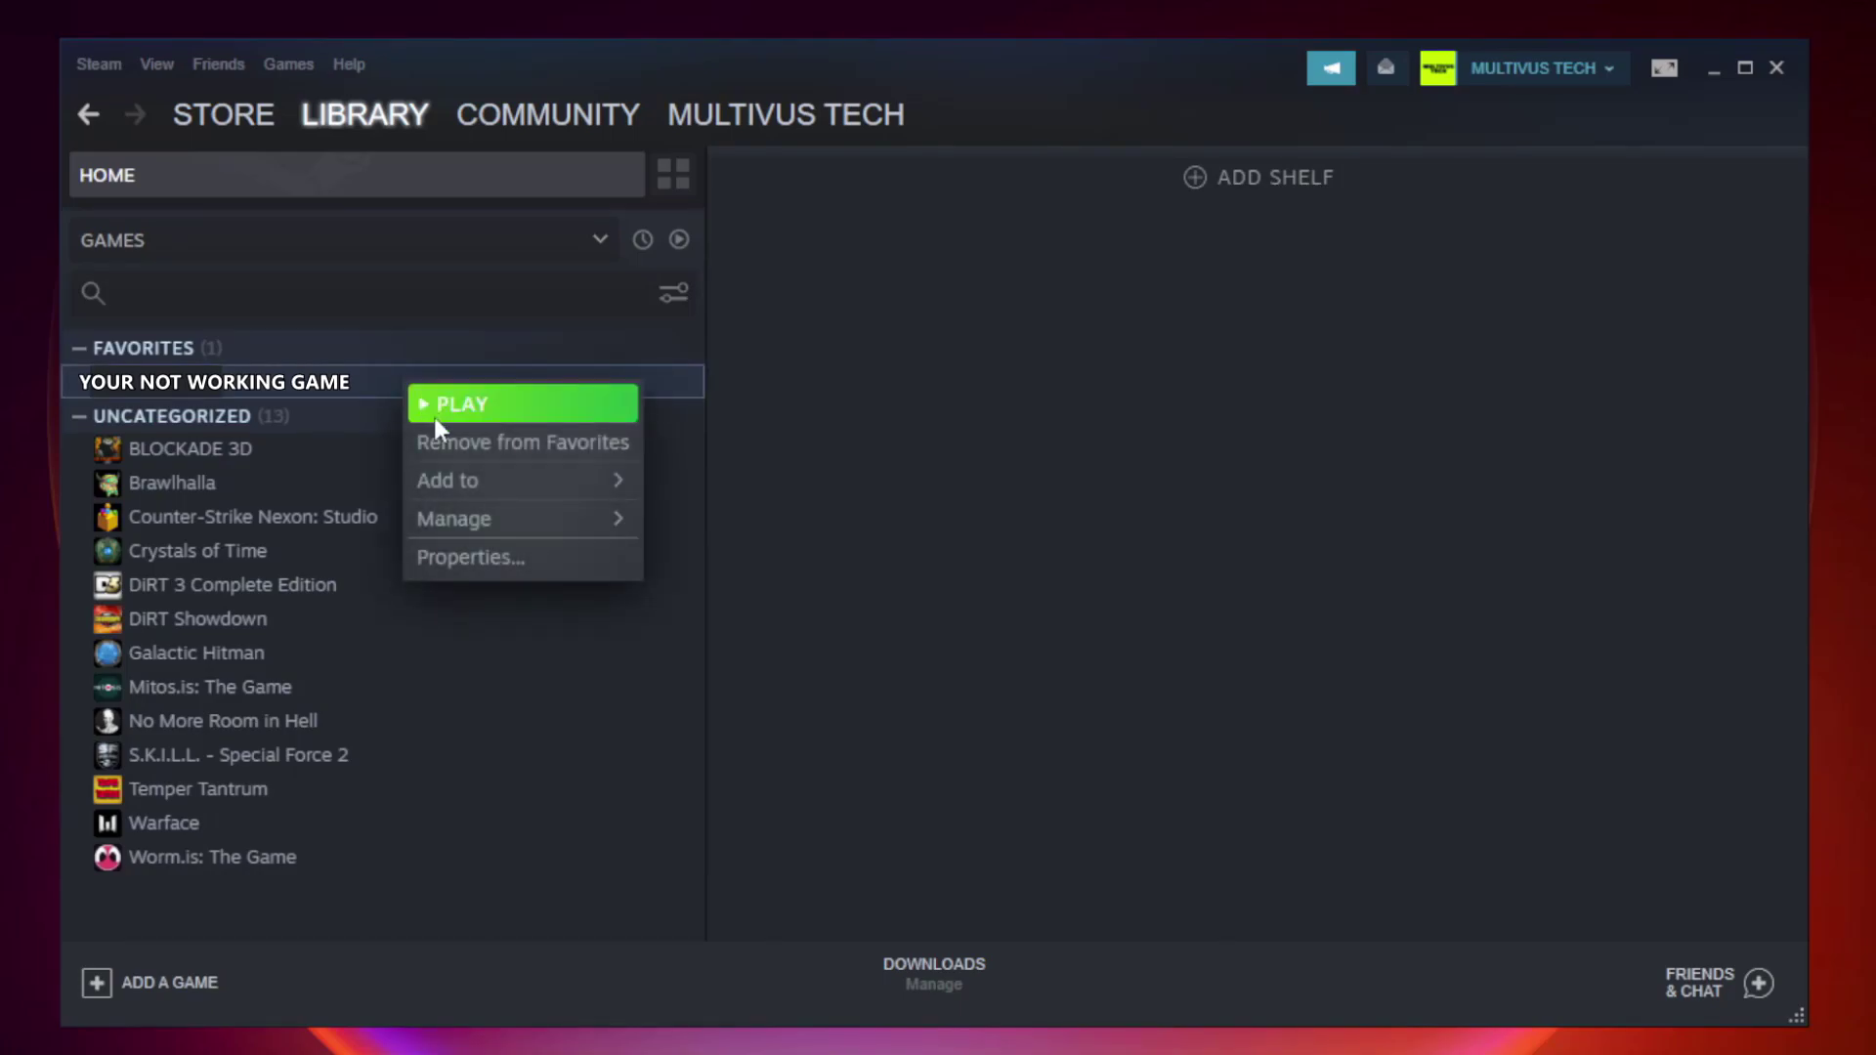
- Verify integrity of the game's local files from Properties, validating all 9192 files
click(517, 562)
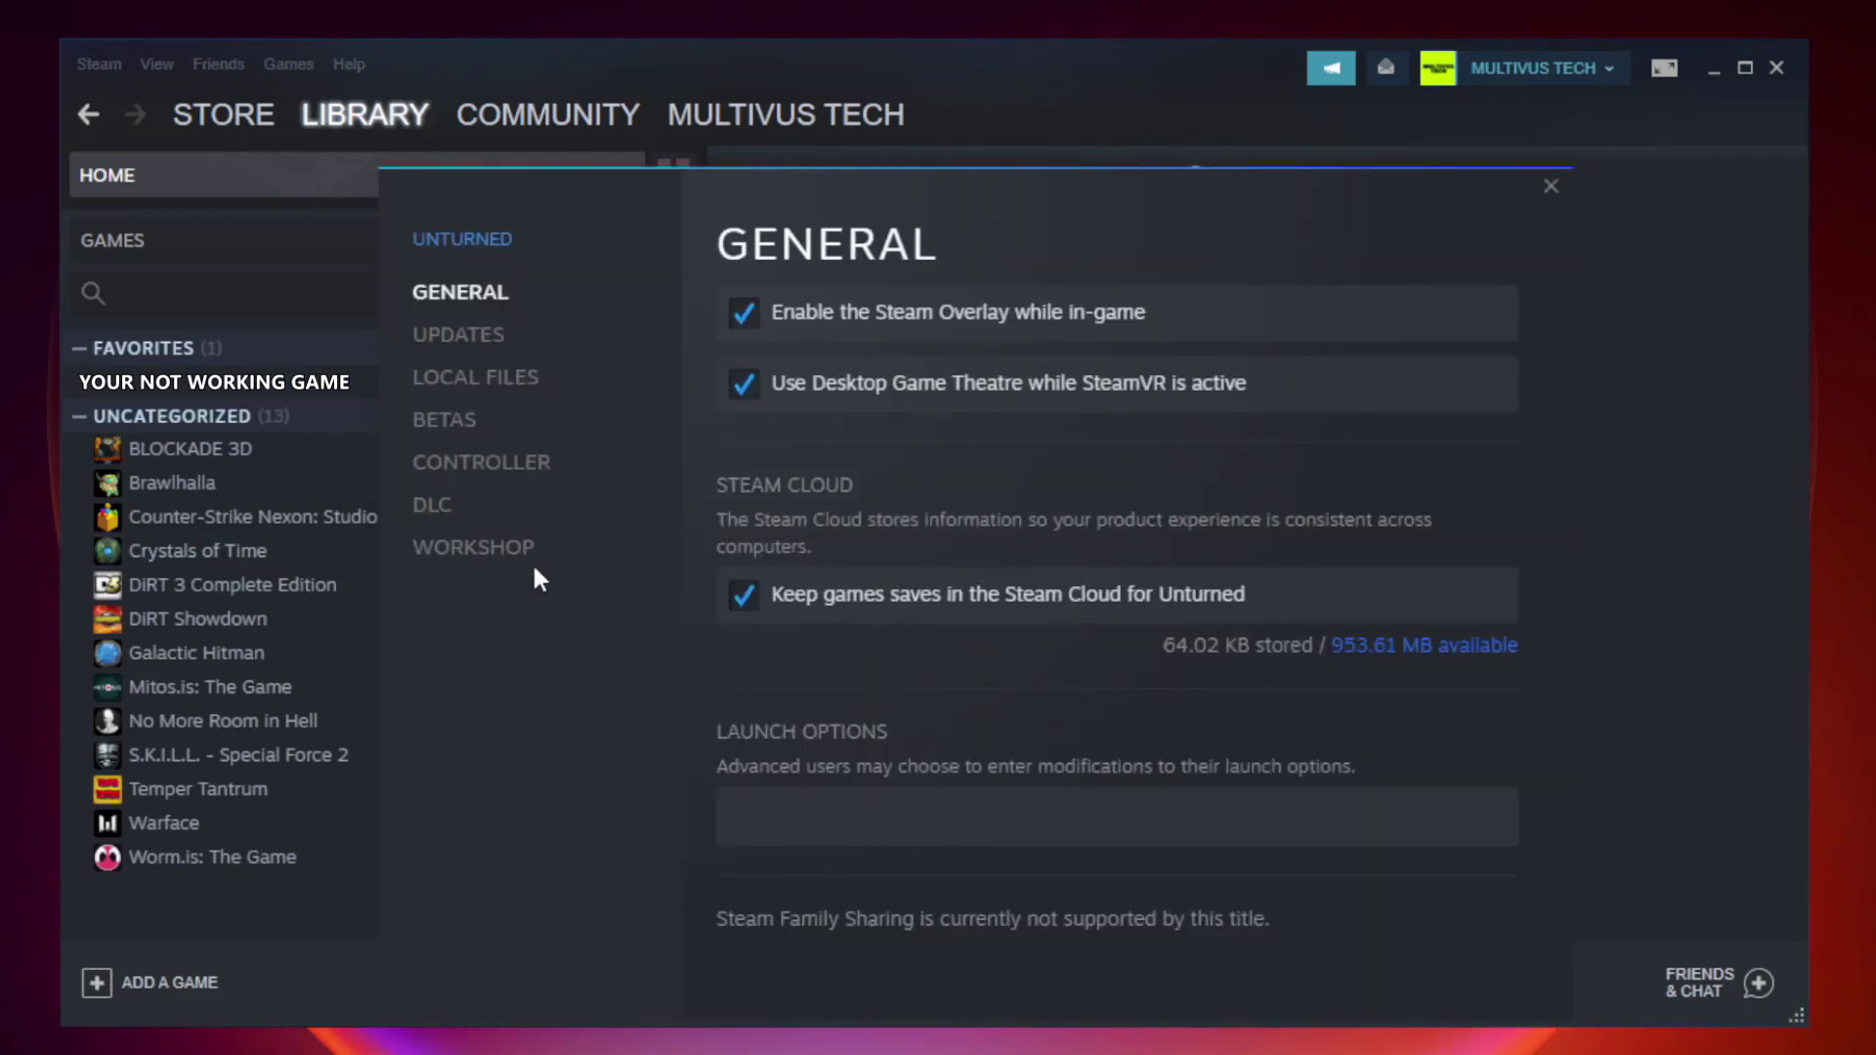
click(495, 382)
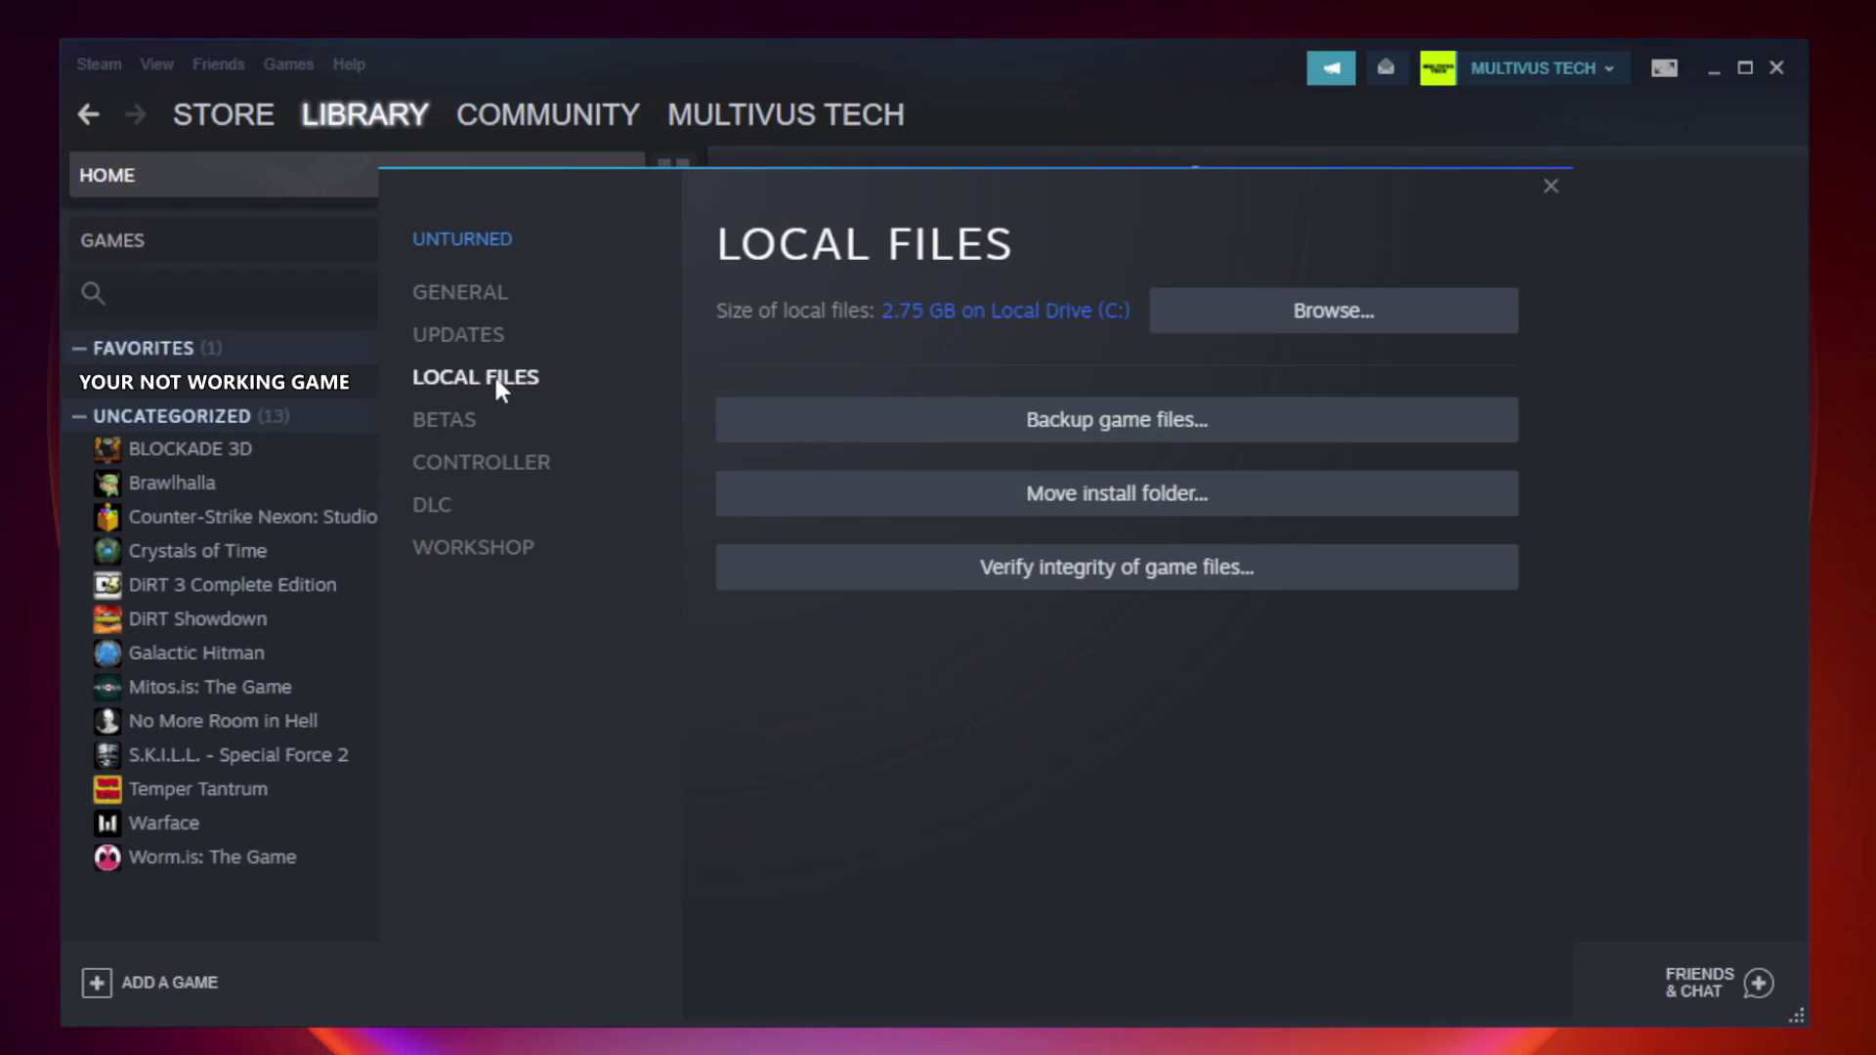
click(1133, 577)
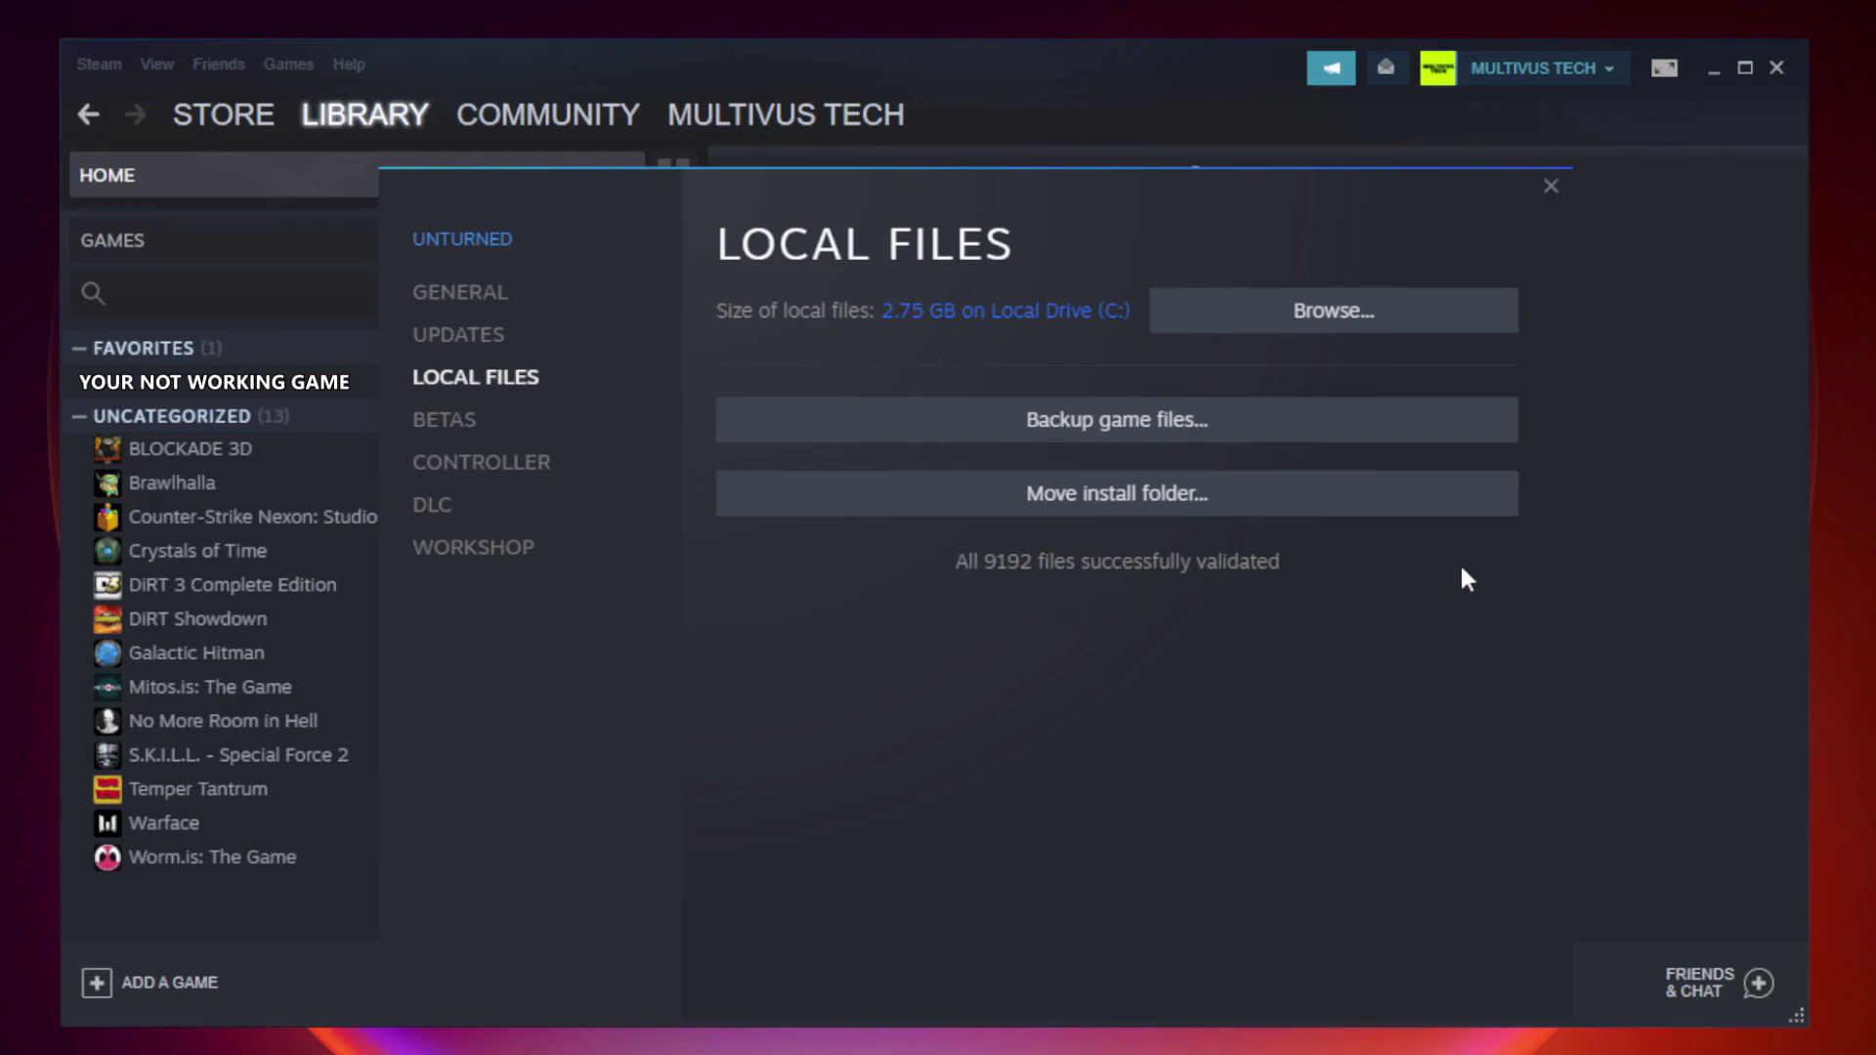
- Open the game's steamapps\common folder and the YOUR NOT WORKING GAME shortcut's Properties
click(1340, 329)
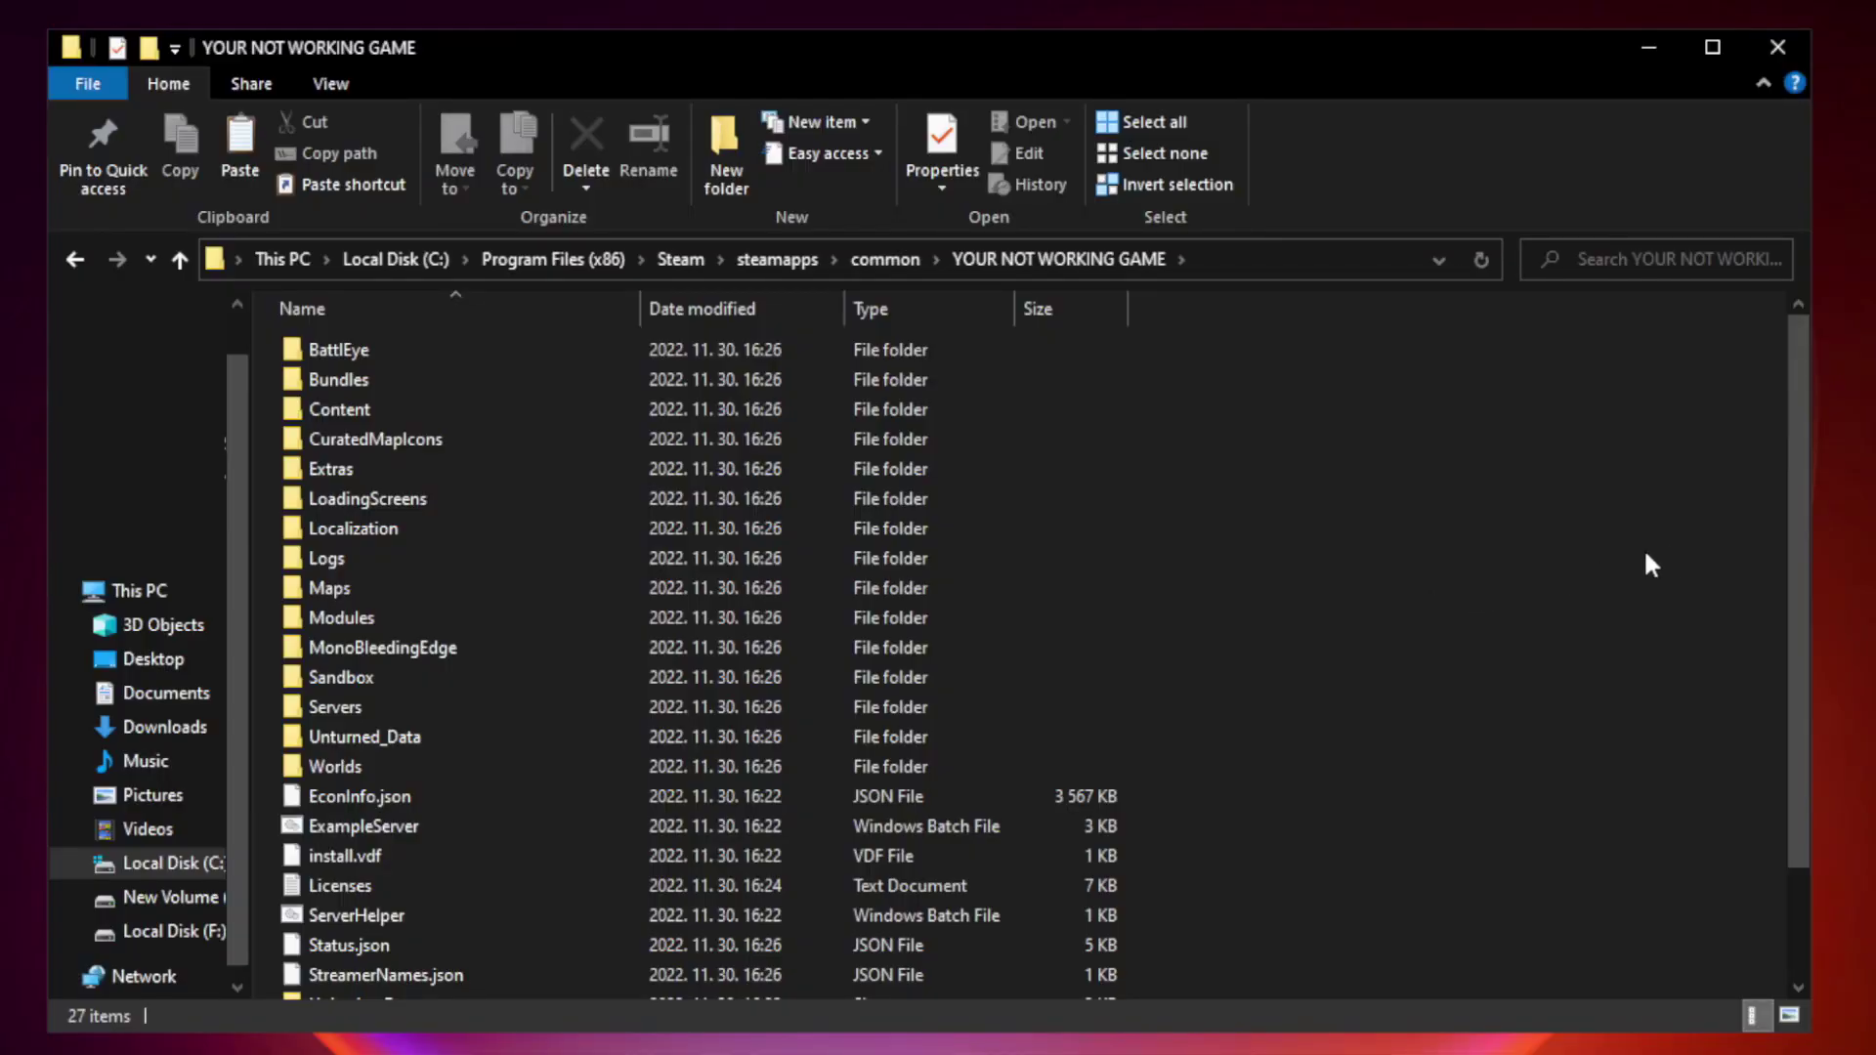
drag(1800, 512, 1802, 673)
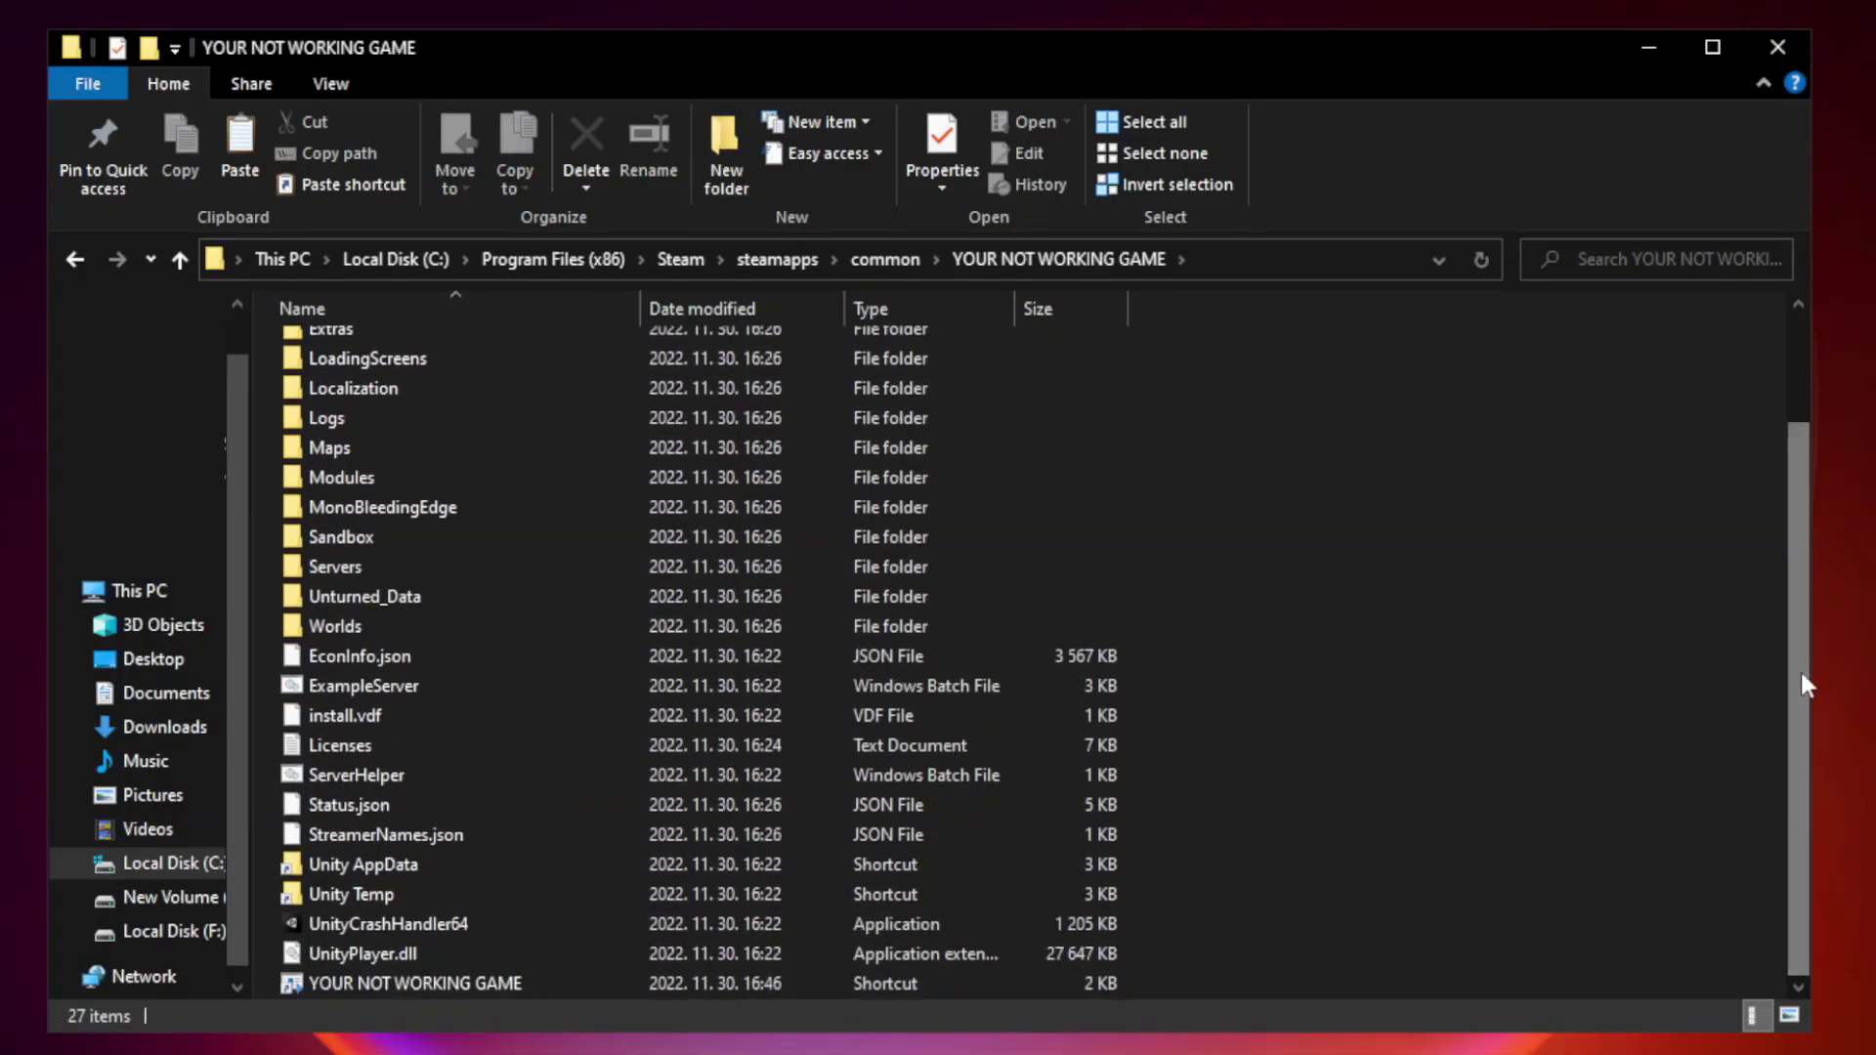
click(747, 982)
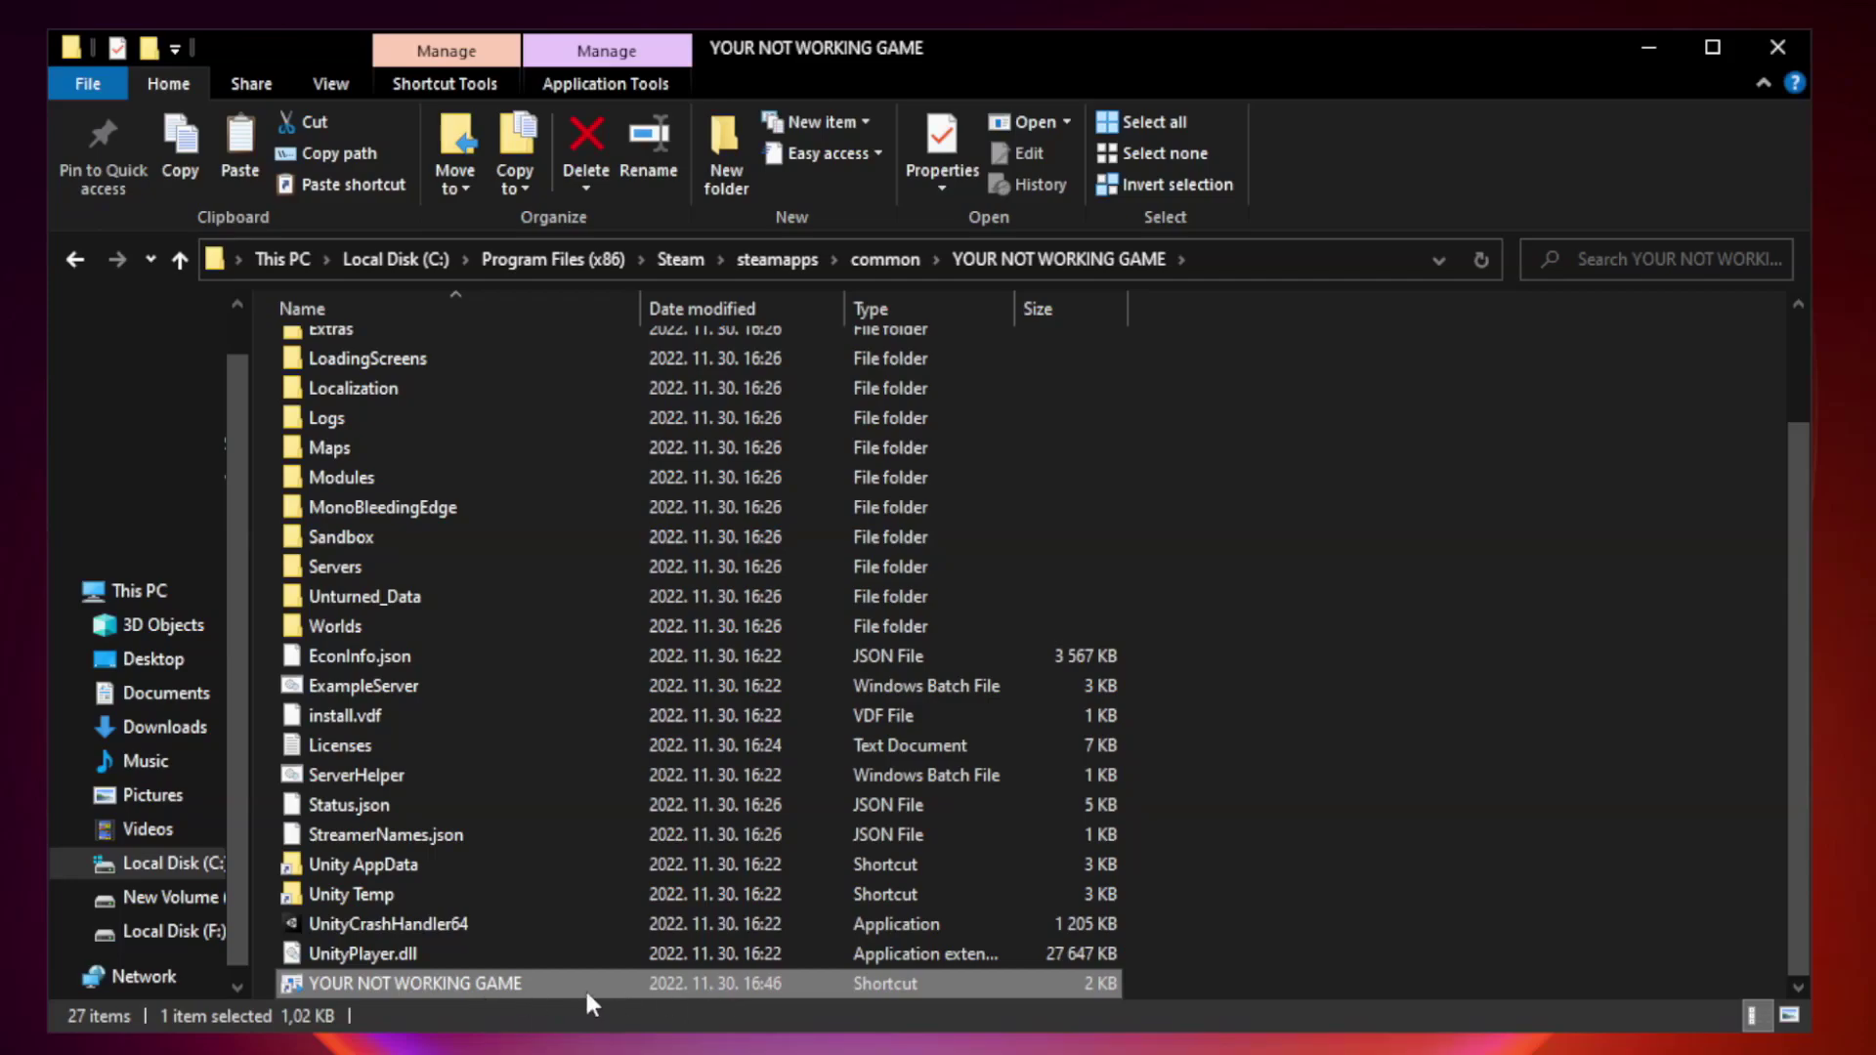
right_click(635, 977)
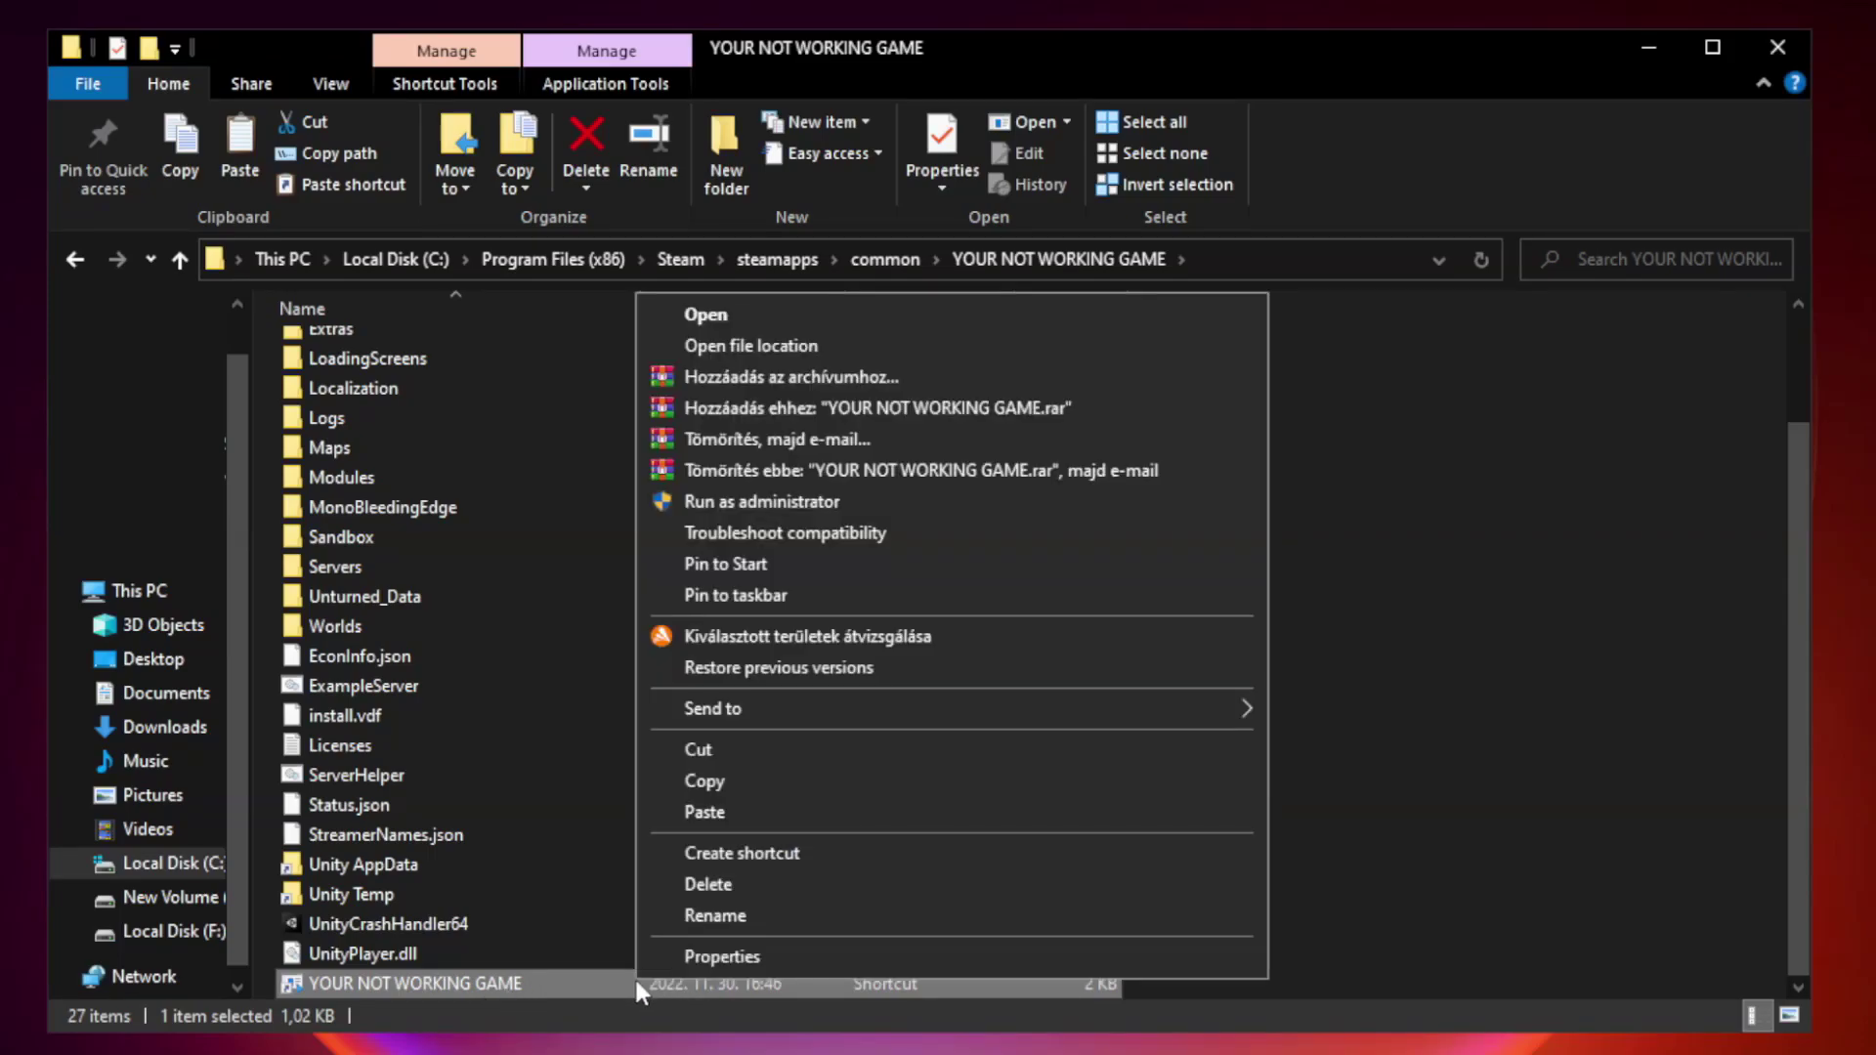
click(946, 963)
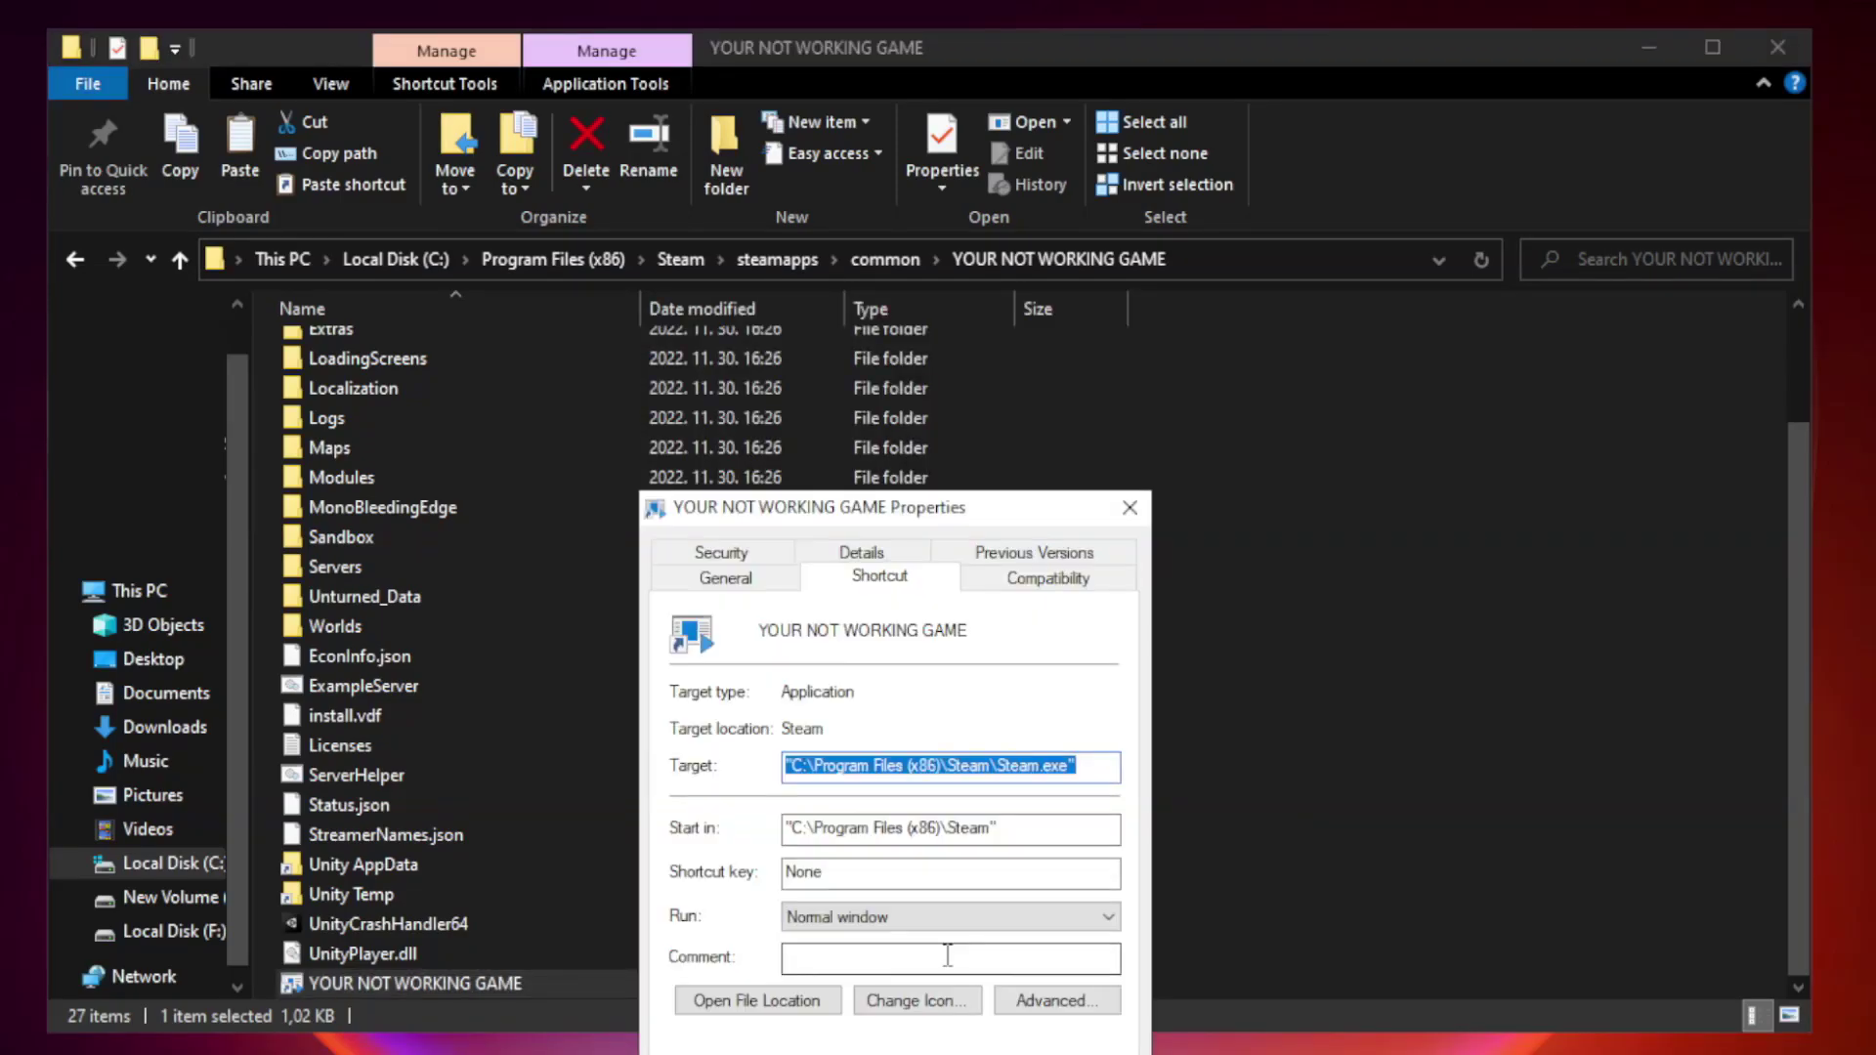
drag(932, 513, 930, 214)
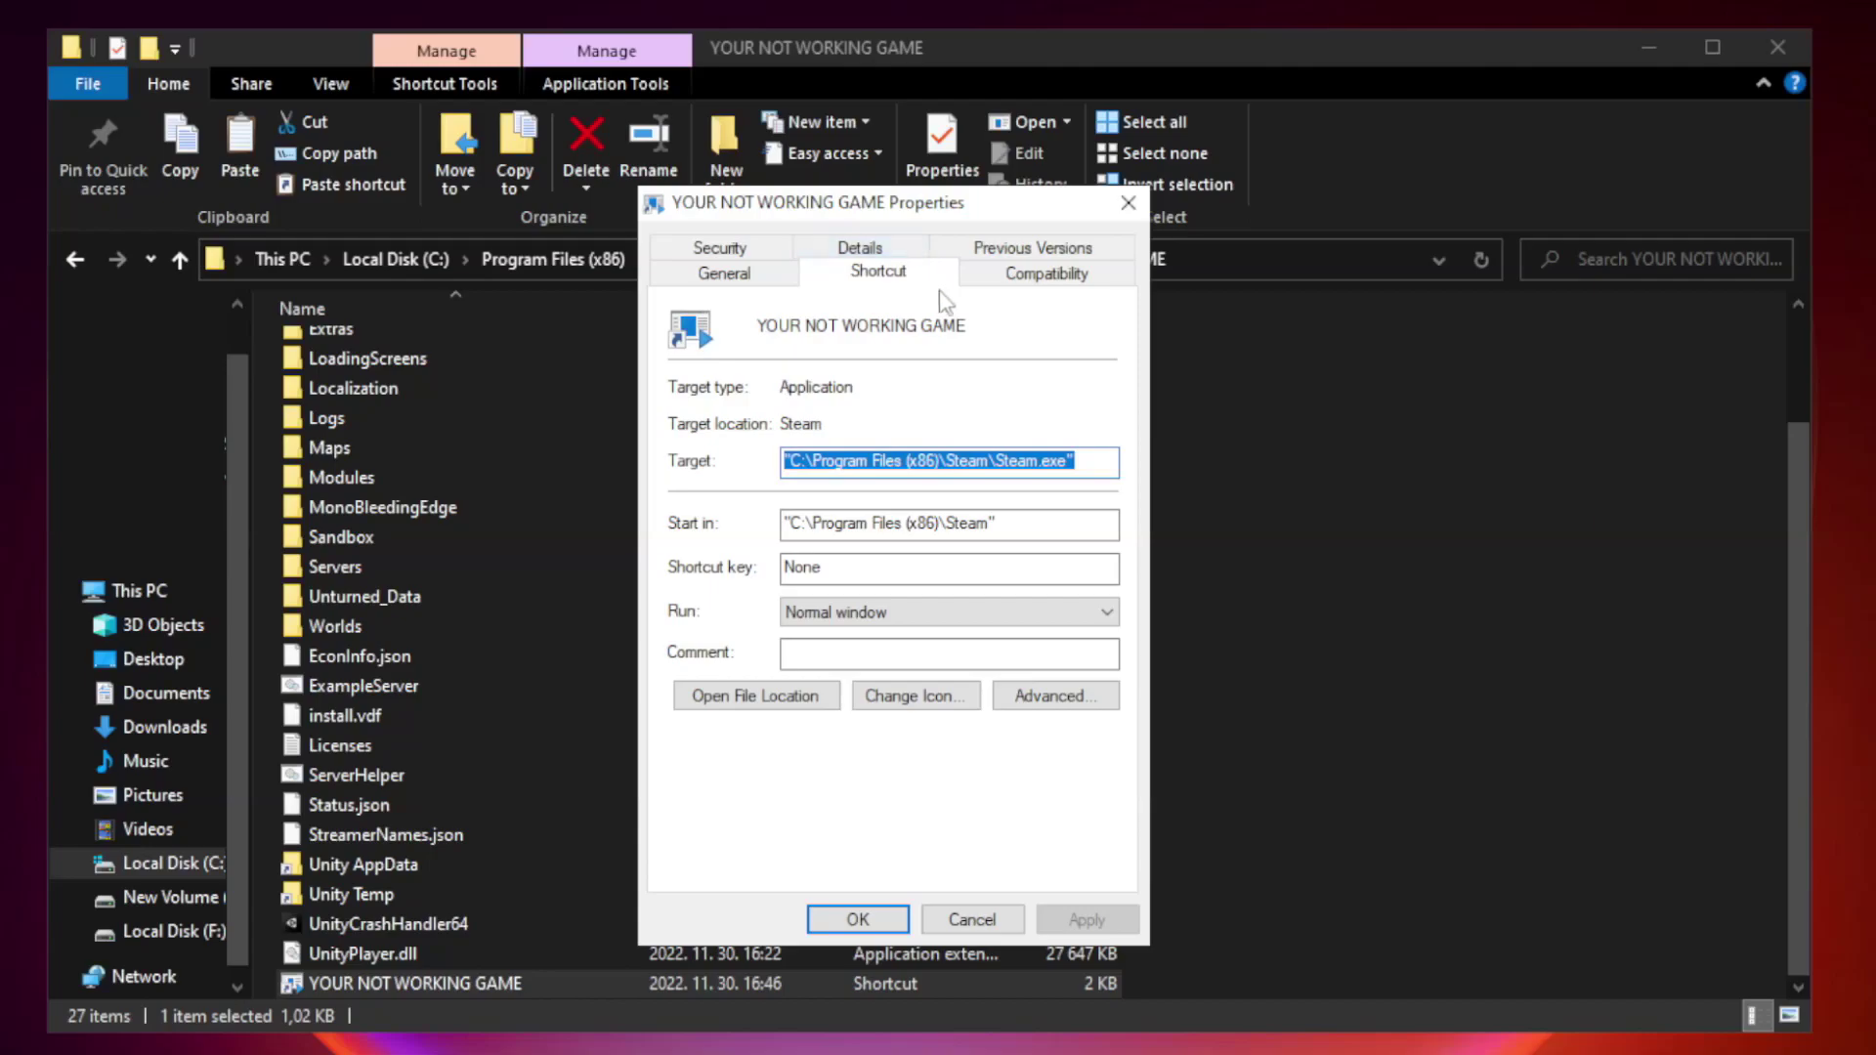
- Apply Windows 8 compatibility mode, disabled fullscreen optimizations and run-as-administrator to the shortcut
click(1043, 286)
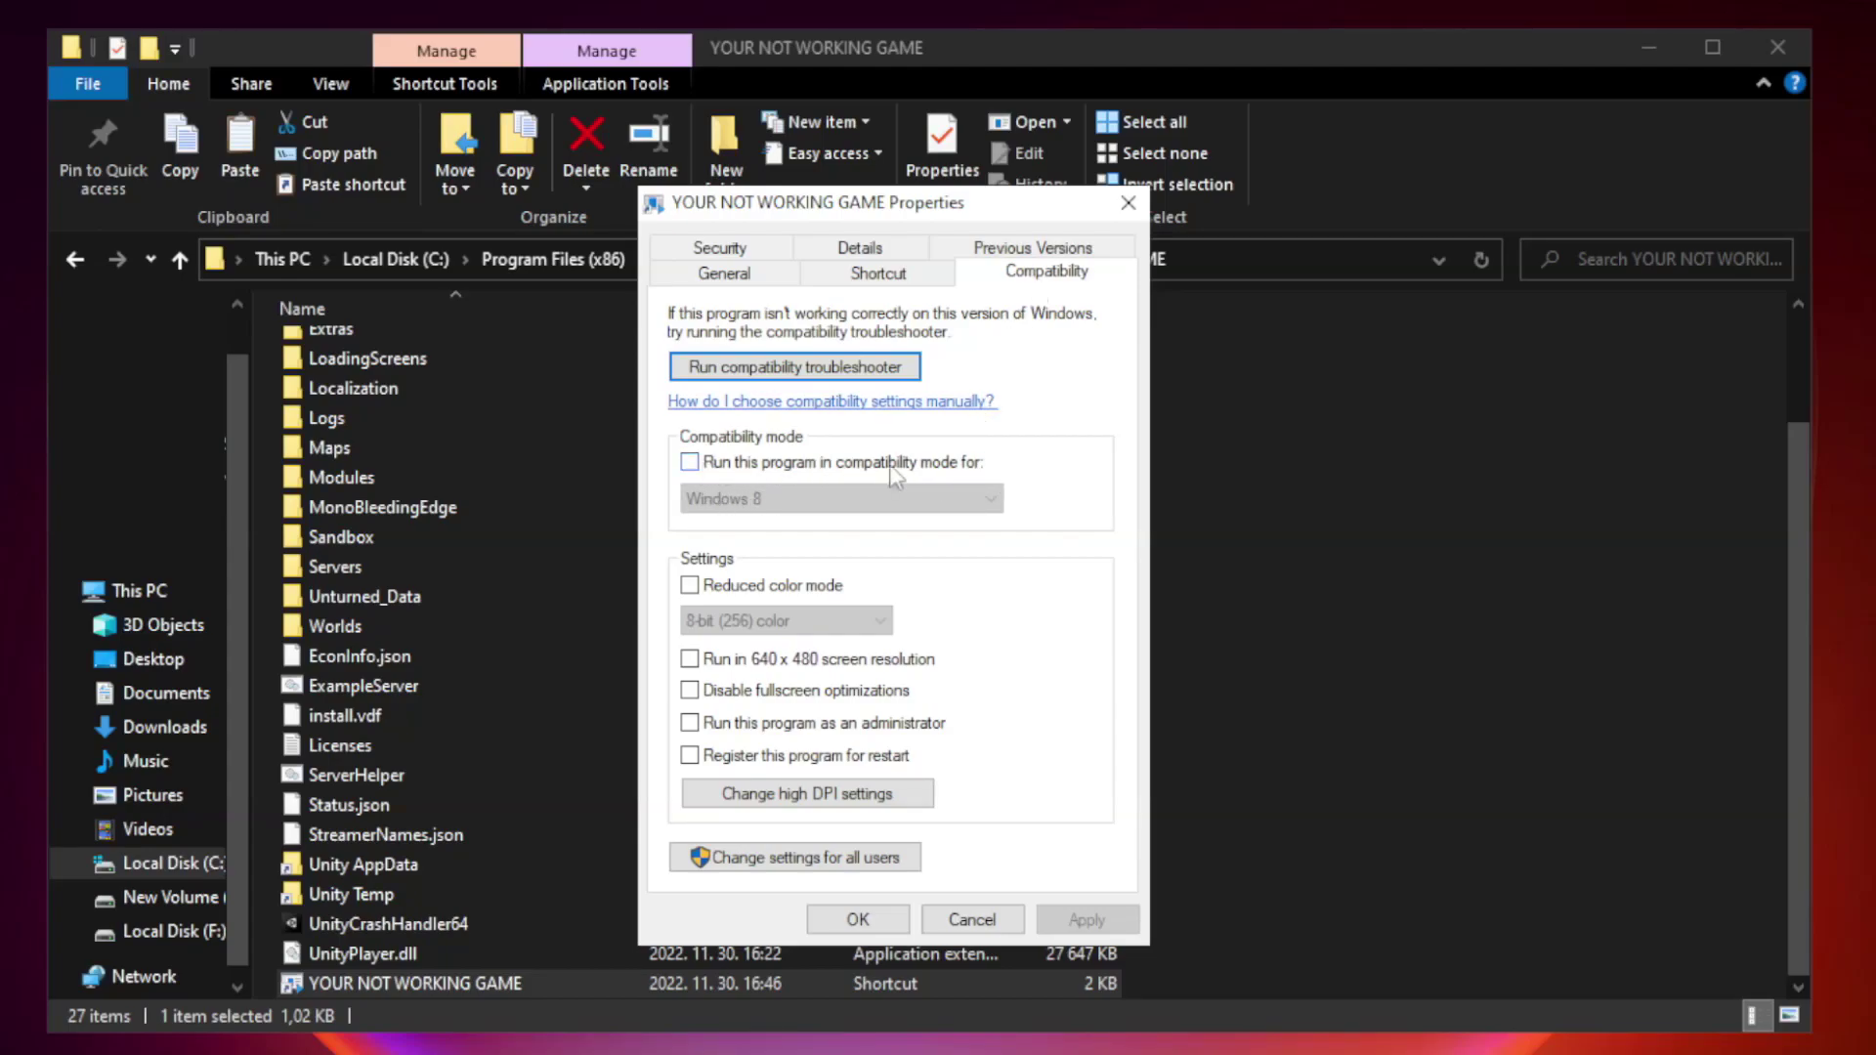
click(748, 467)
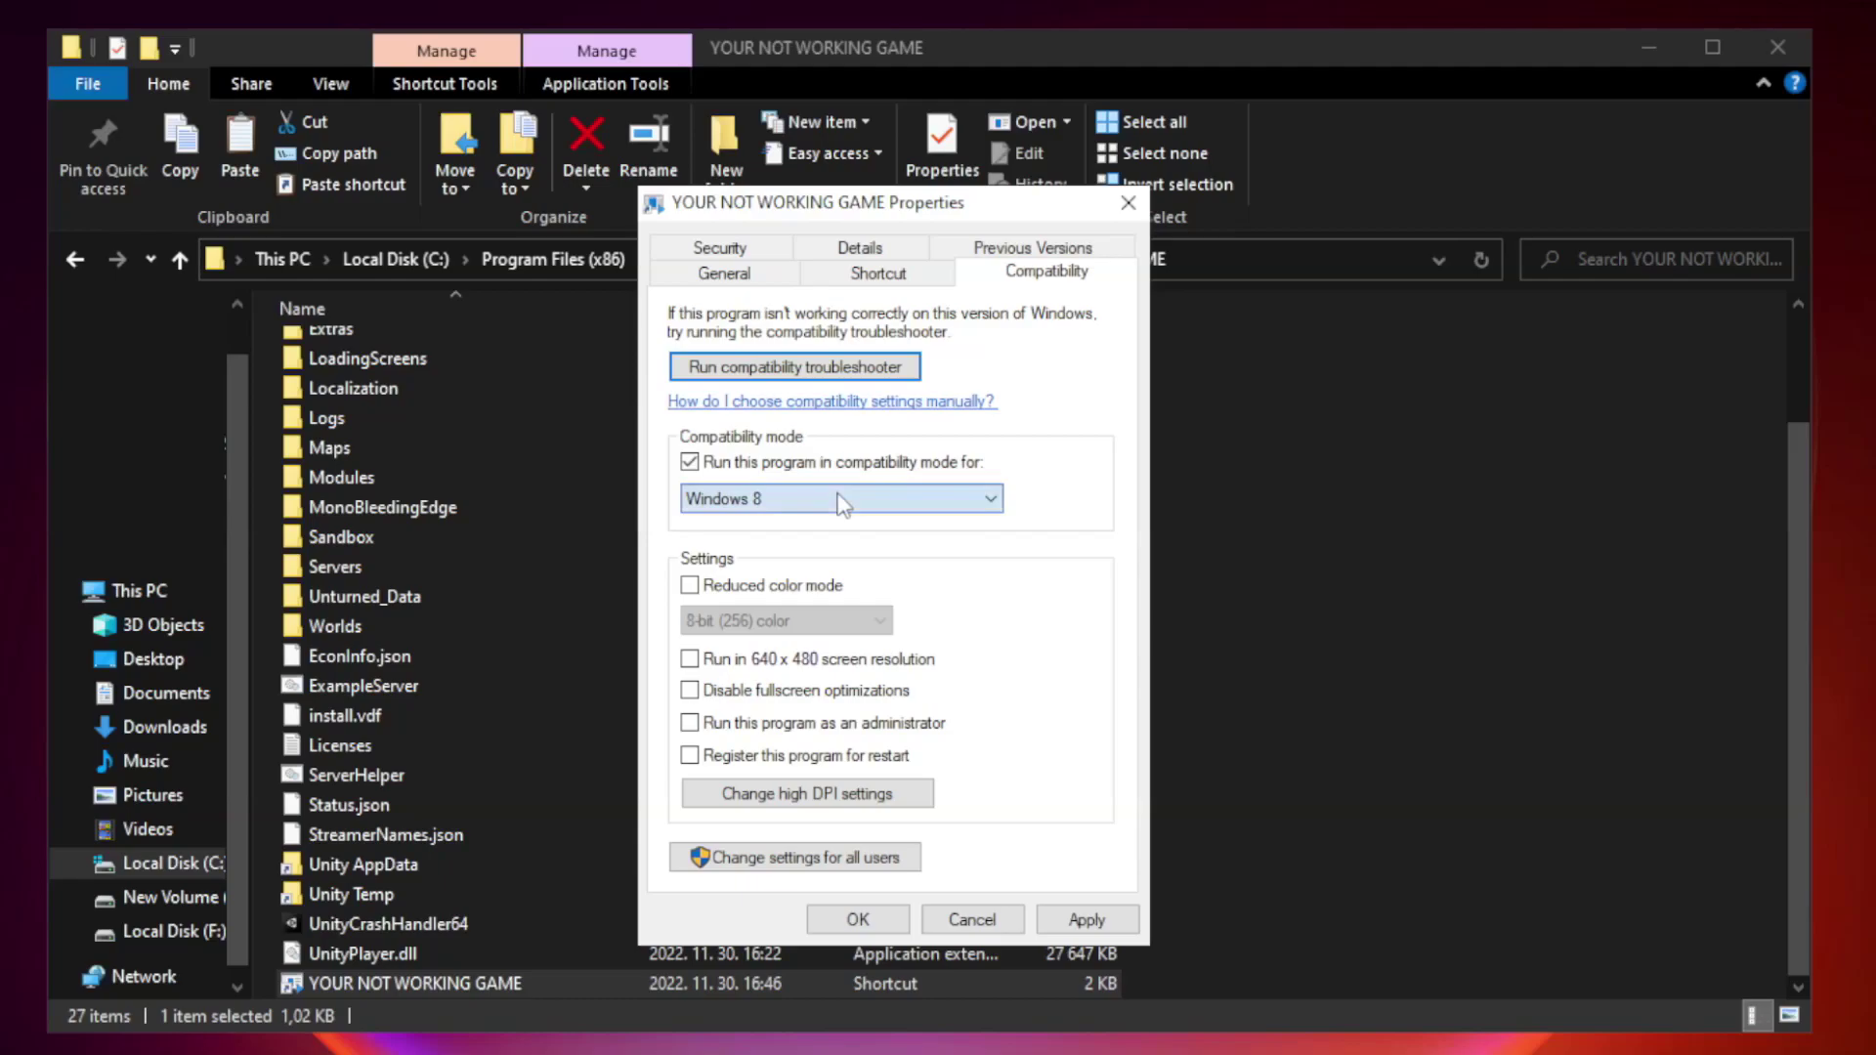
click(782, 498)
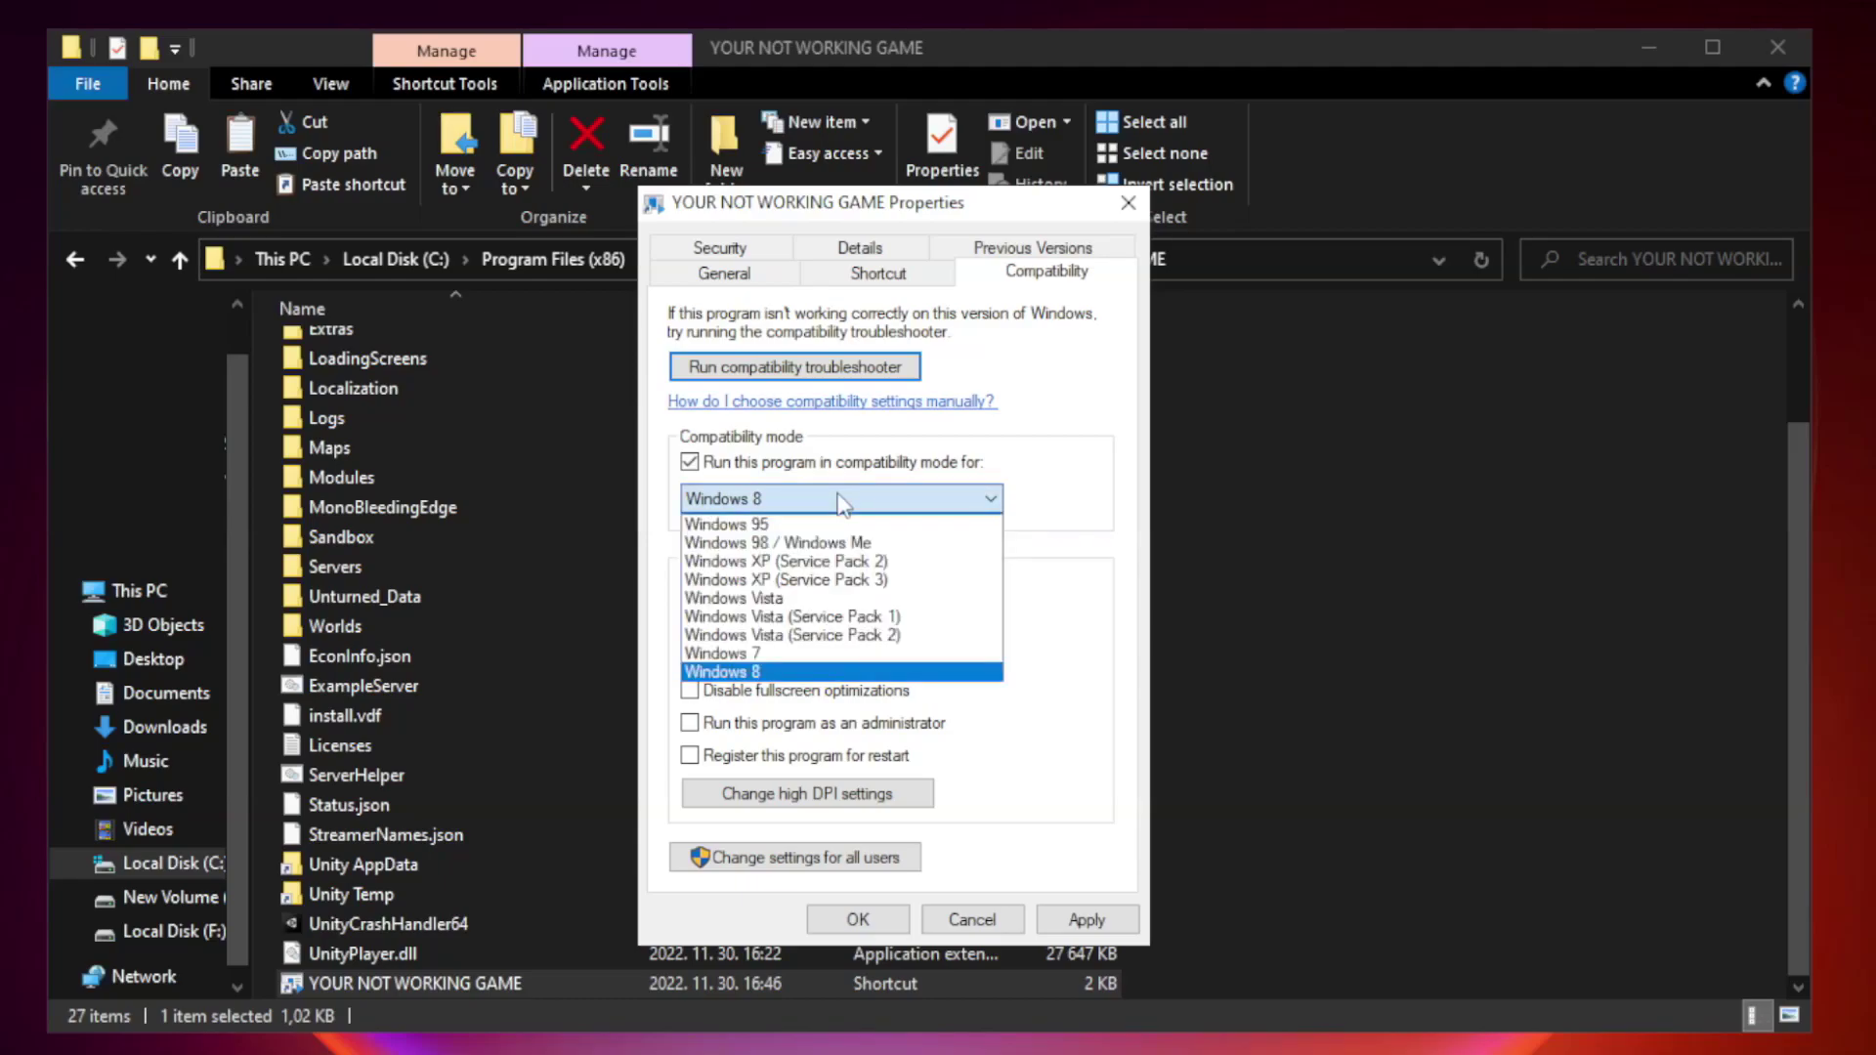
click(793, 673)
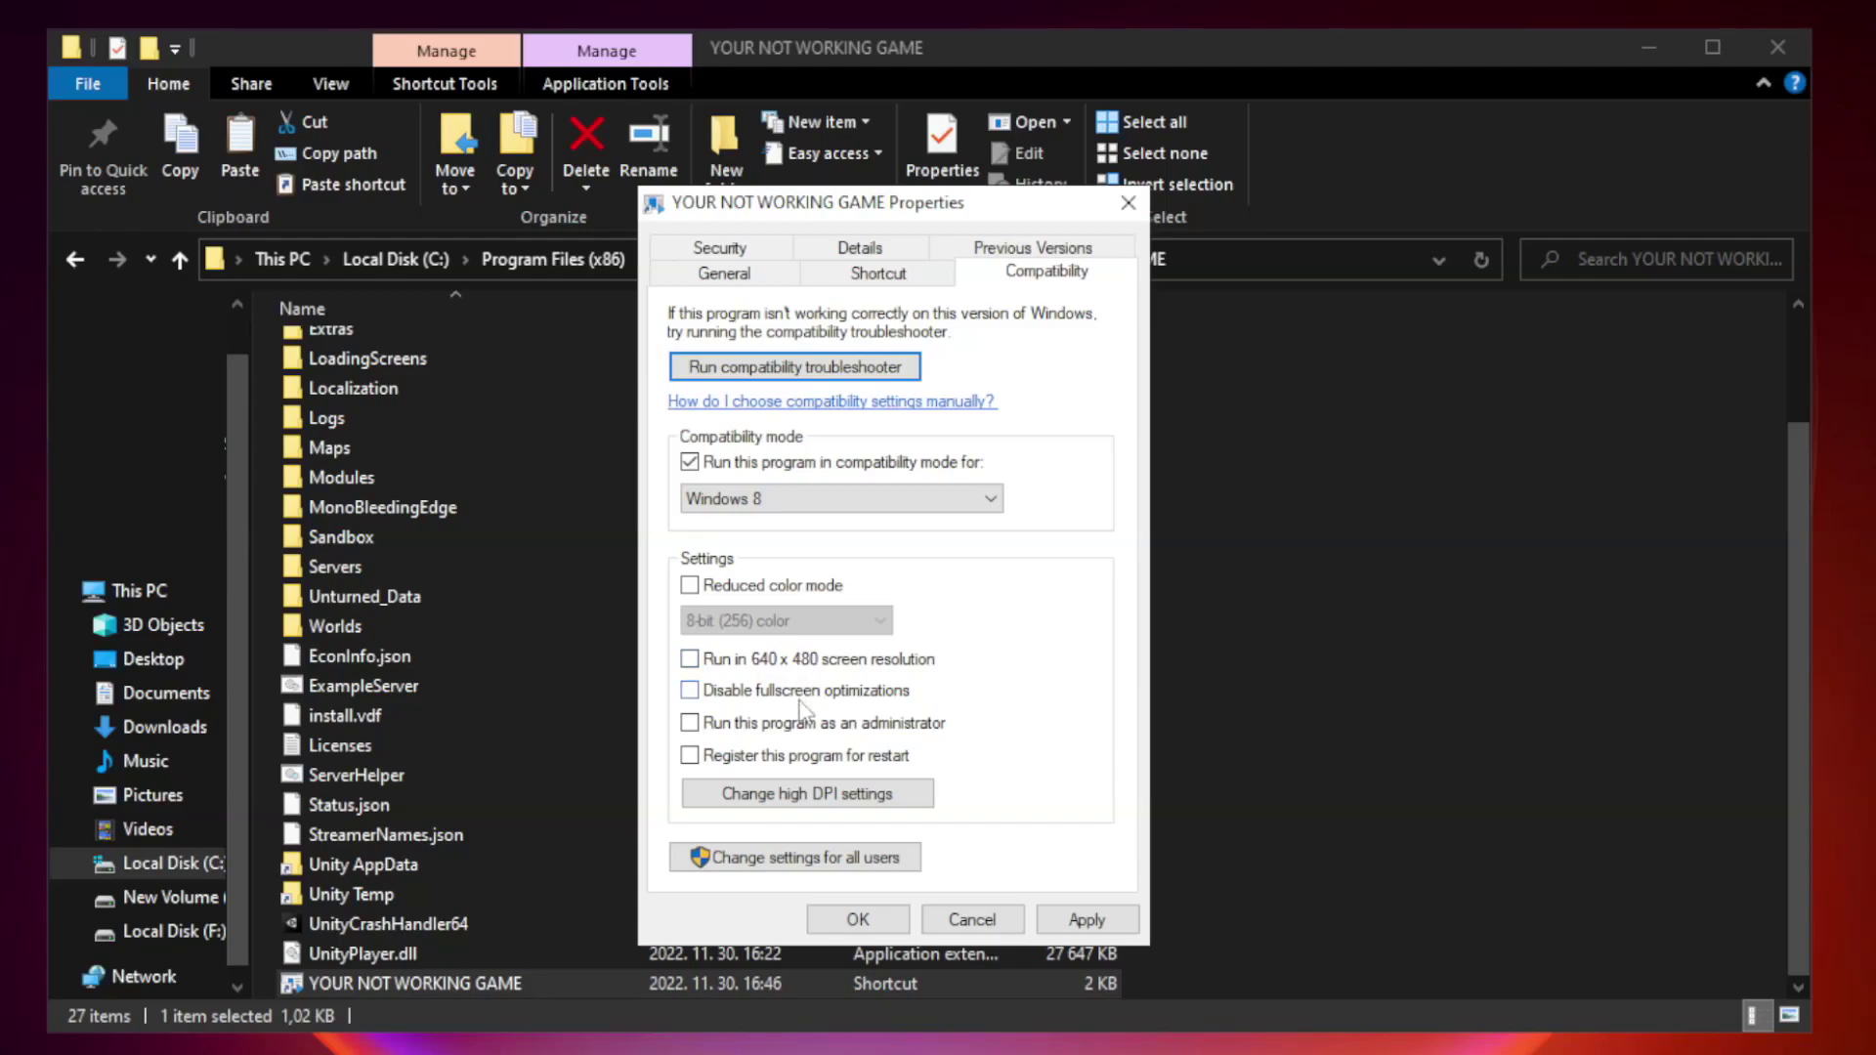
click(735, 701)
click(739, 732)
click(1099, 927)
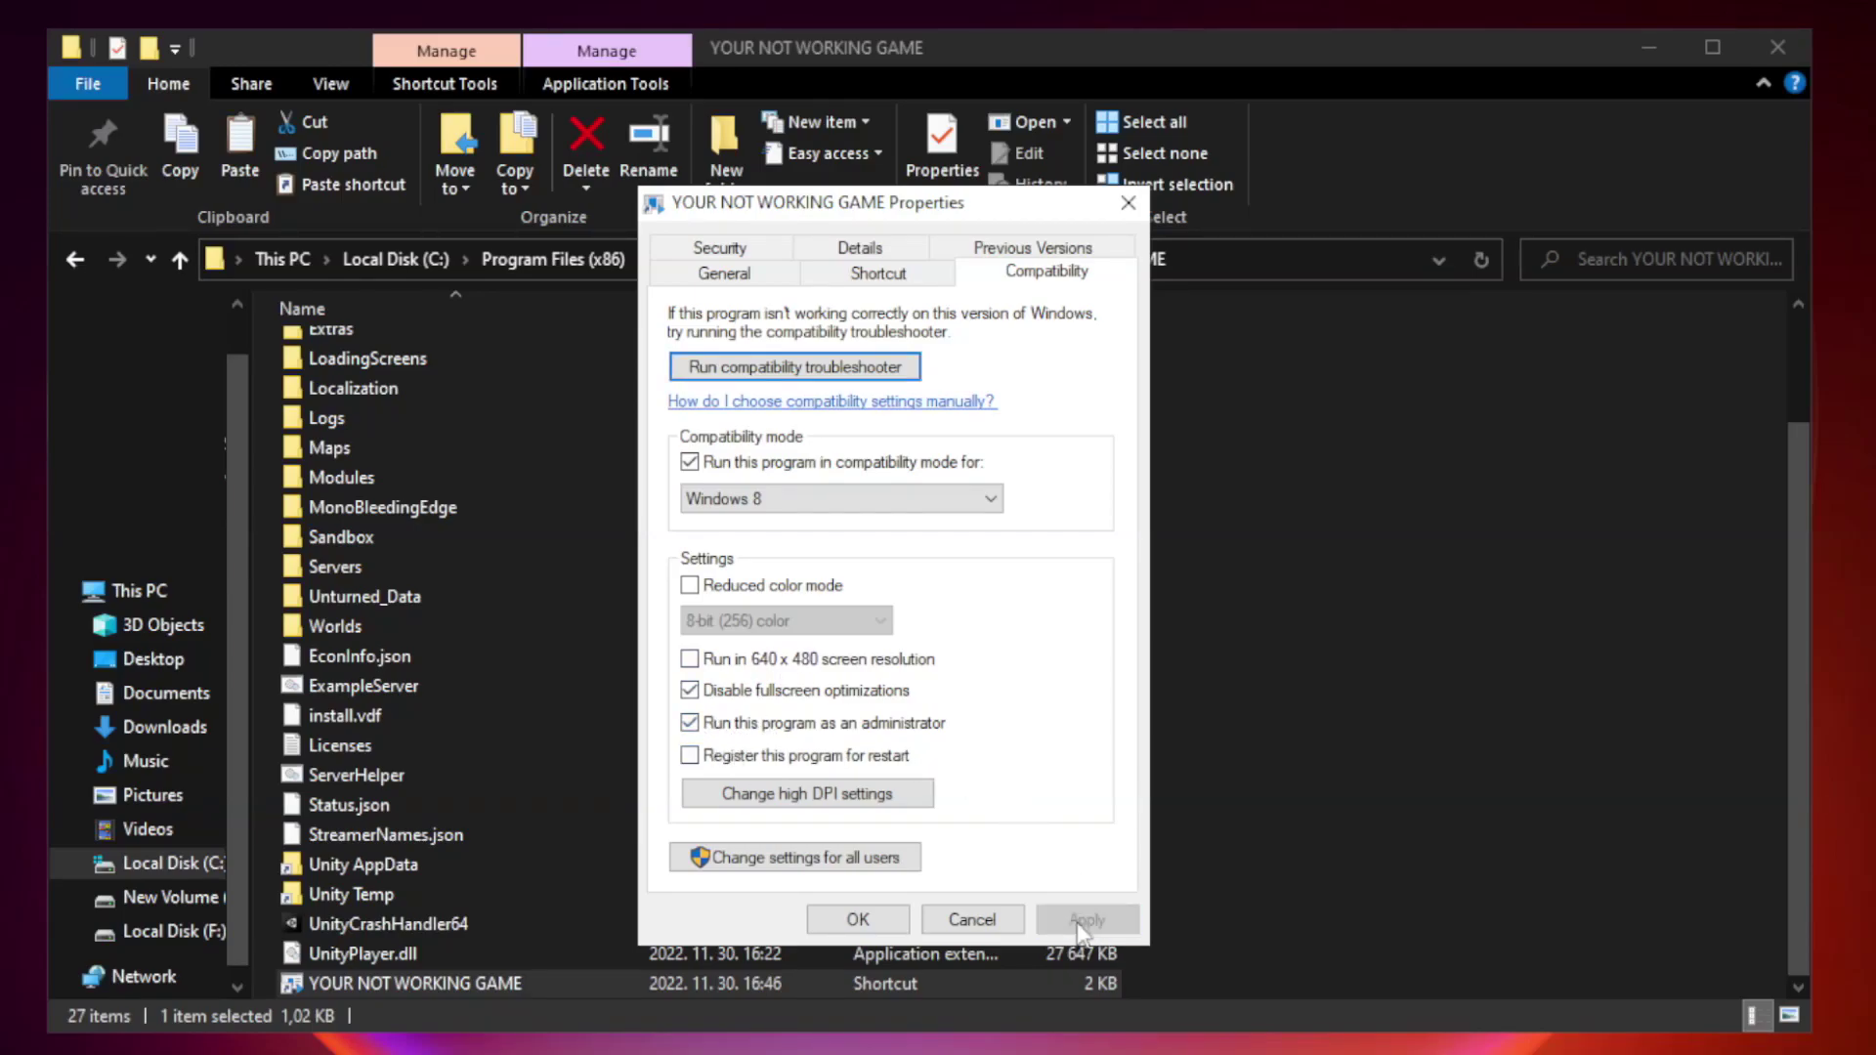
click(857, 921)
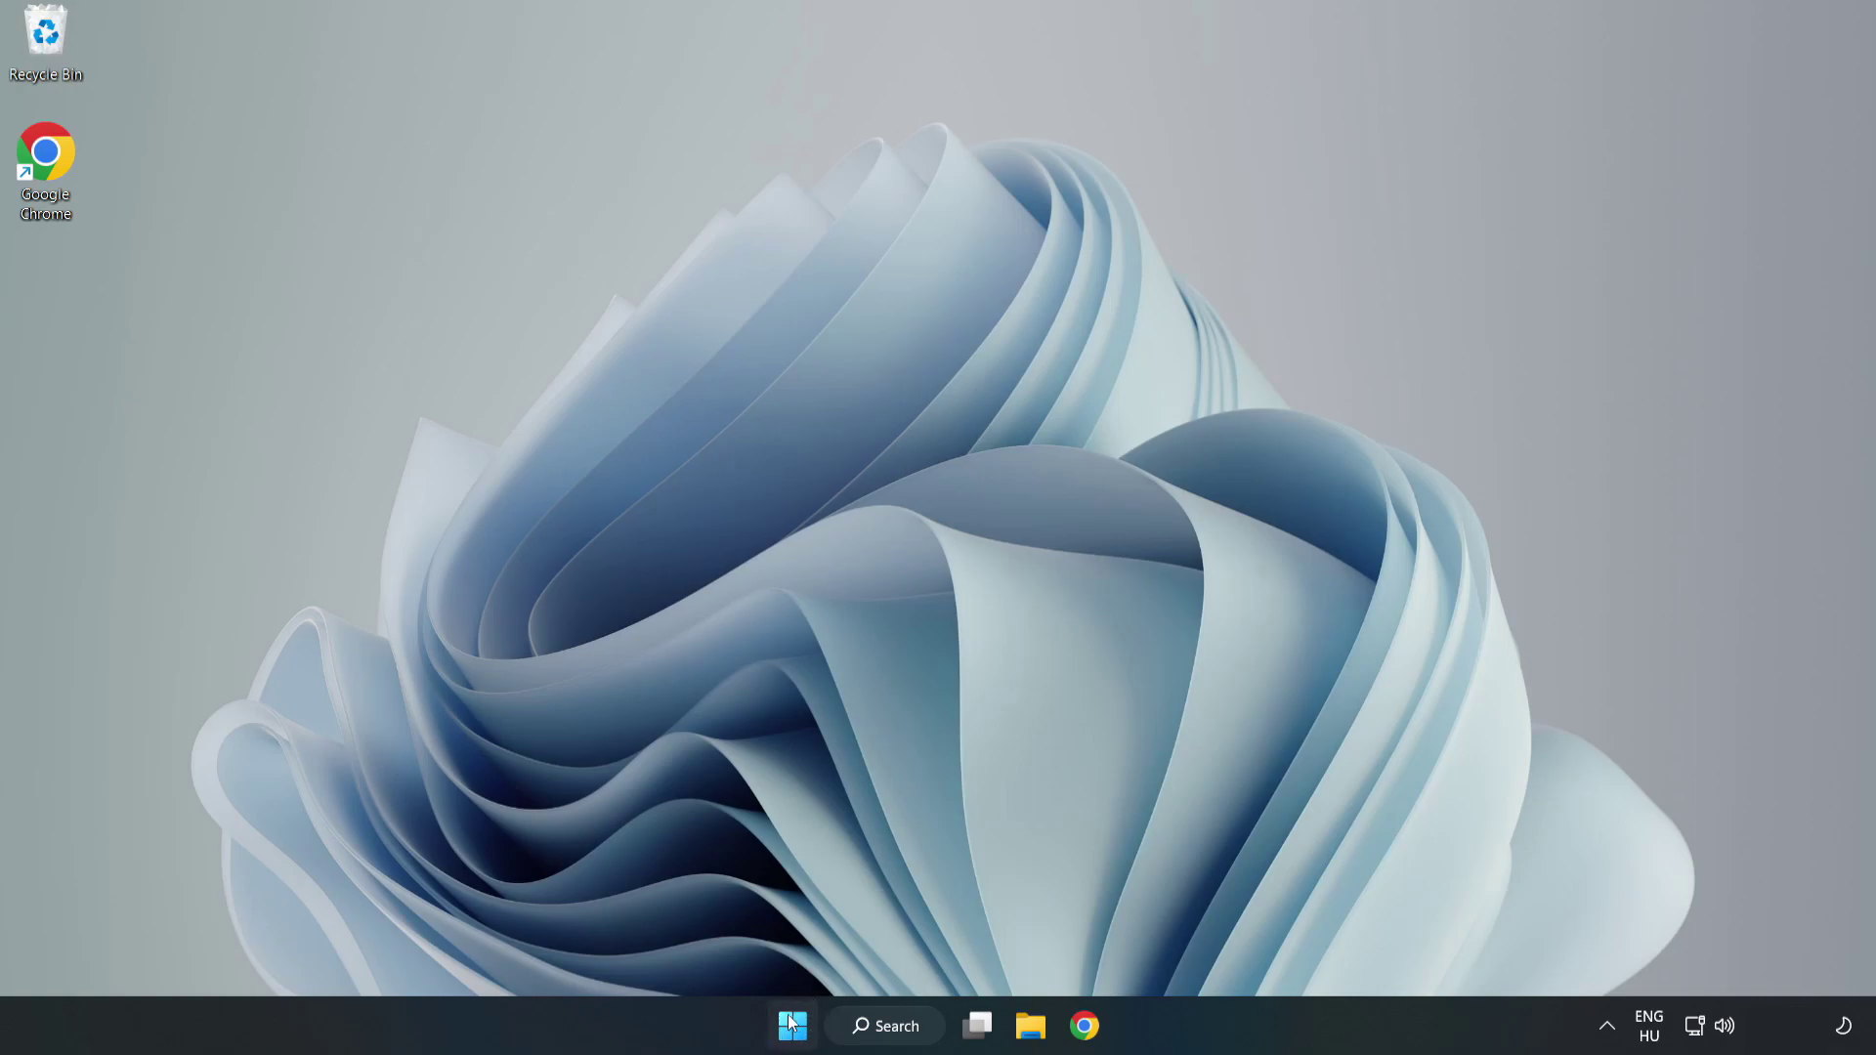
- In Task Manager's Startup tab, disable Cortana, Microsoft Edge, Microsoft Teams and Phone Link
right_click(797, 1031)
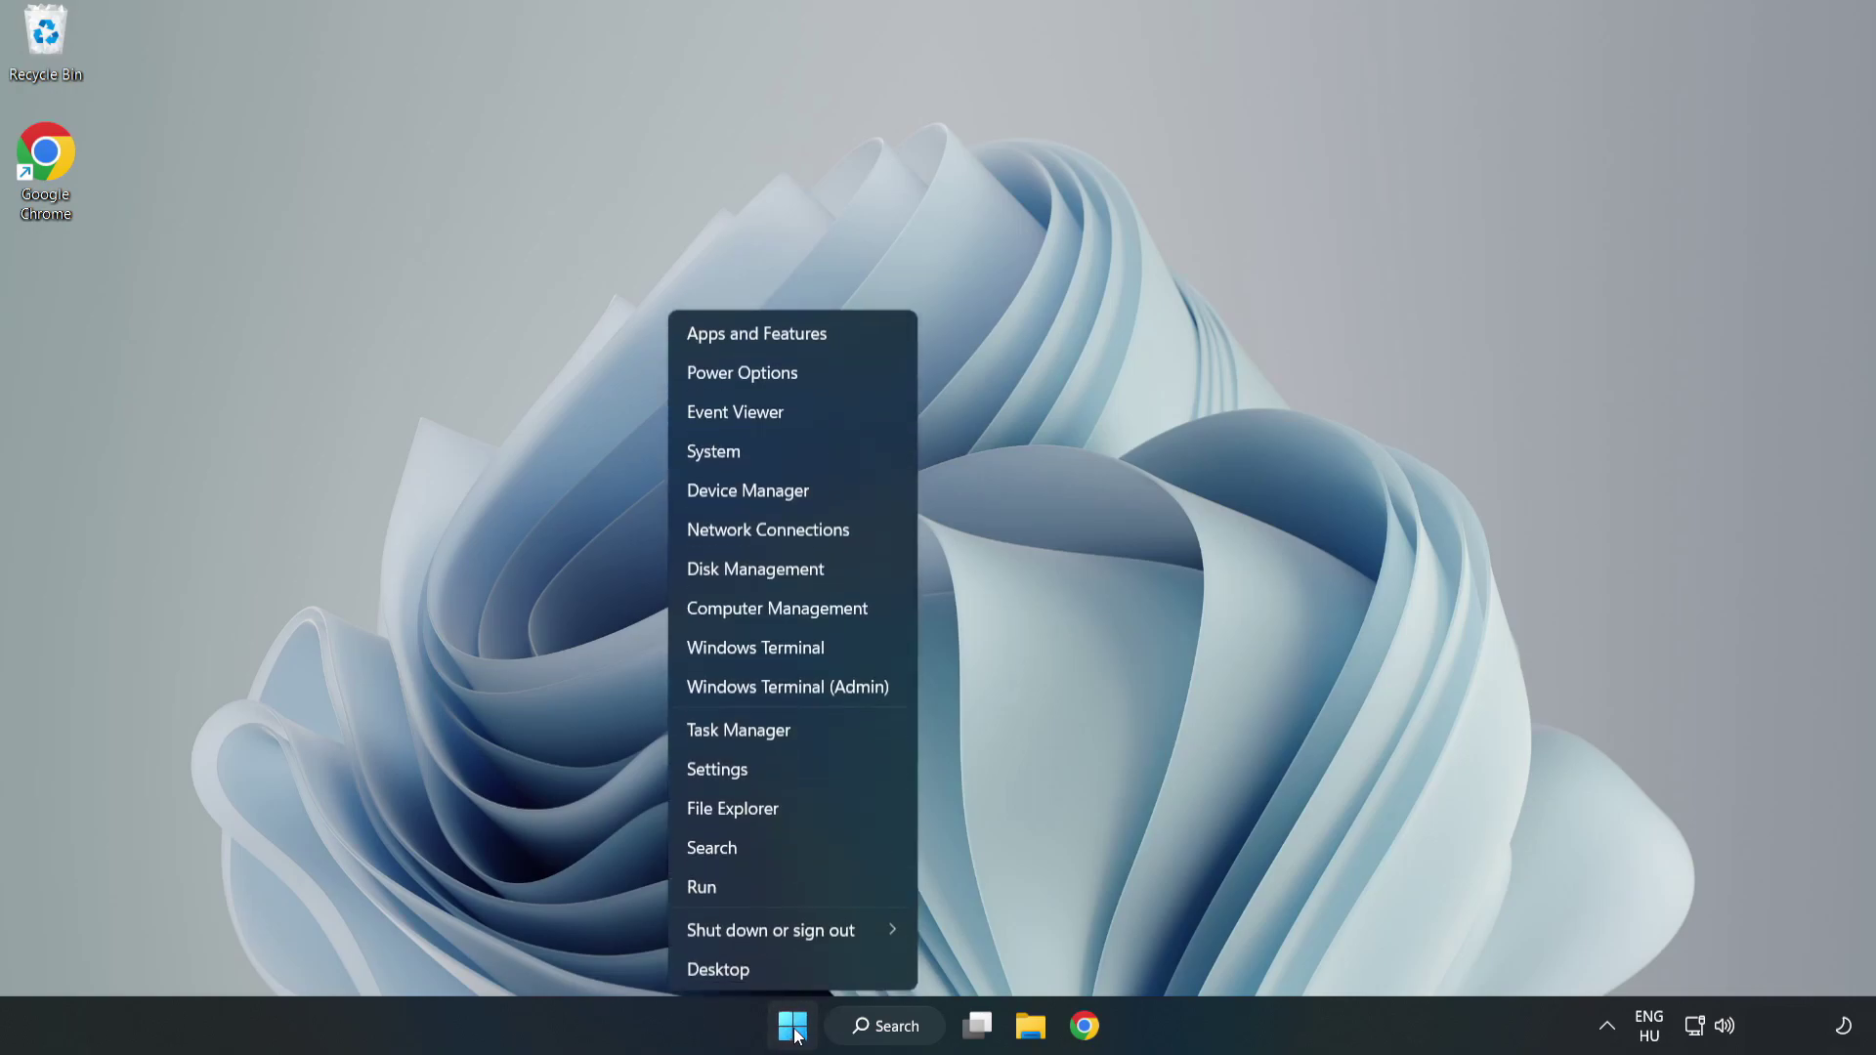
click(790, 732)
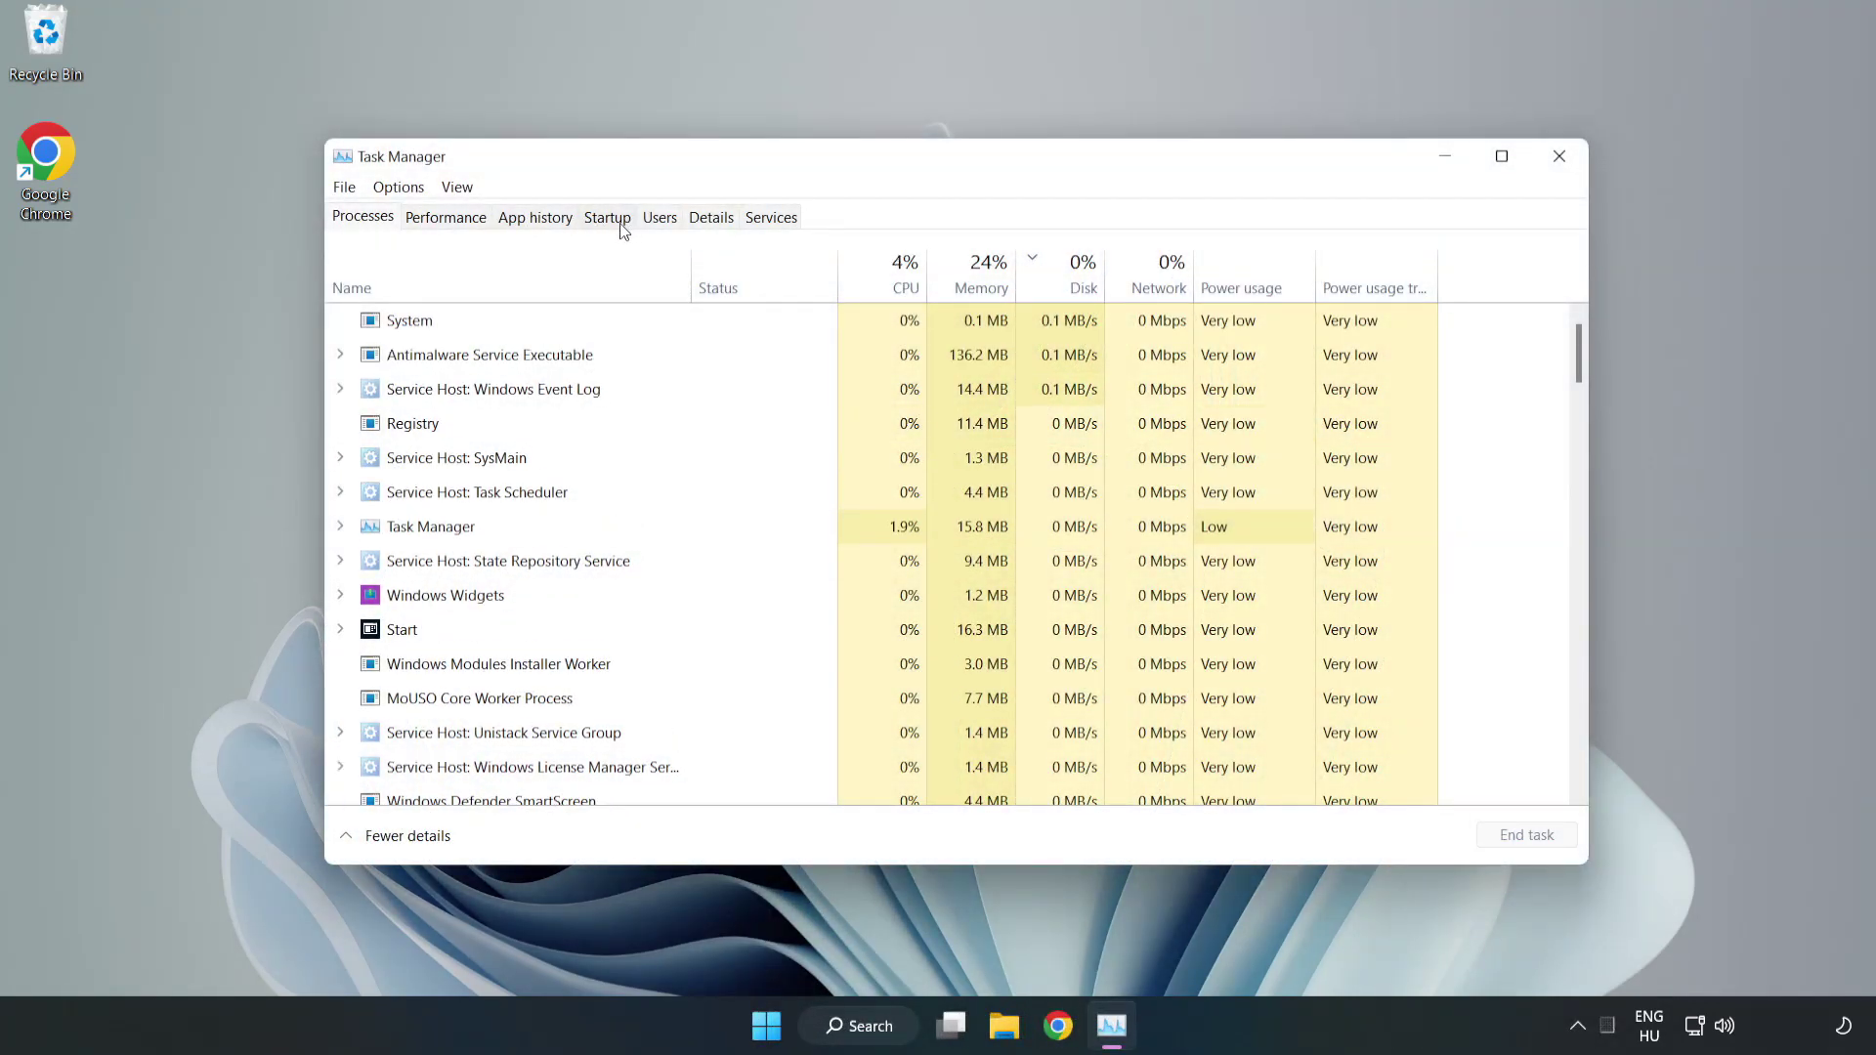
click(608, 218)
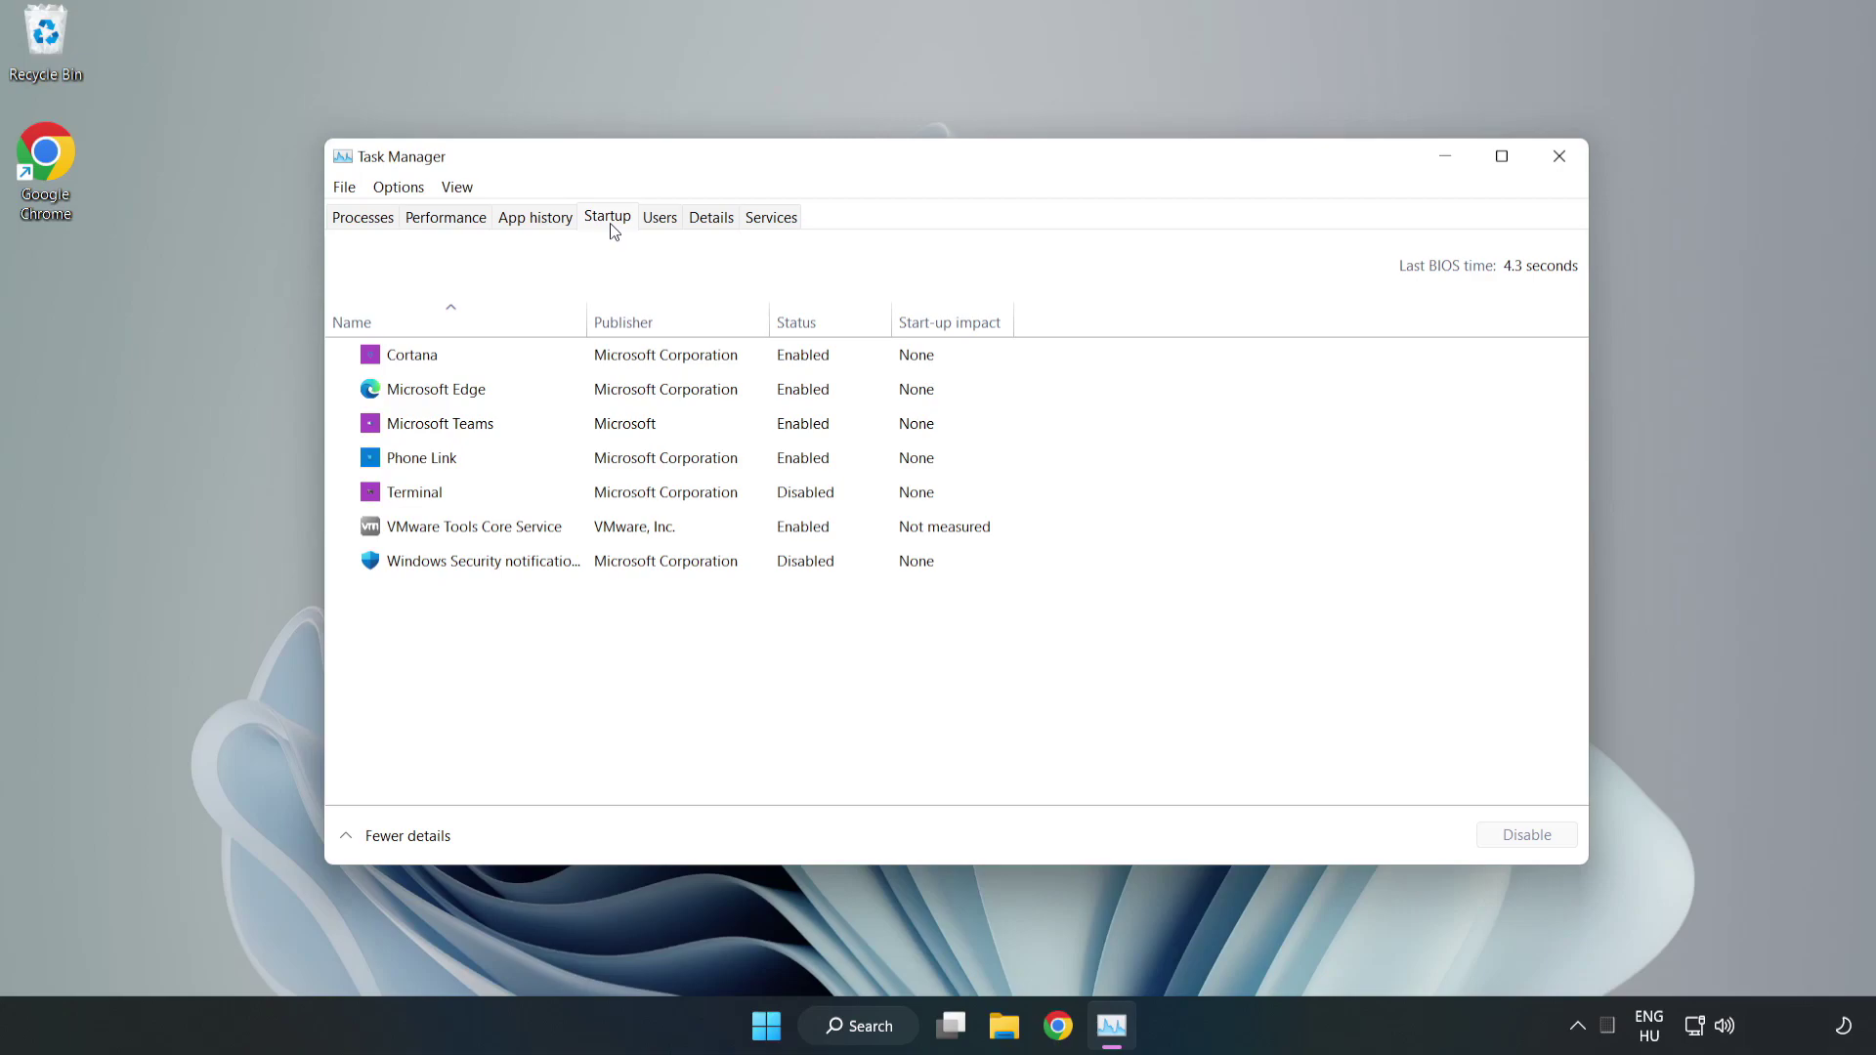
click(648, 369)
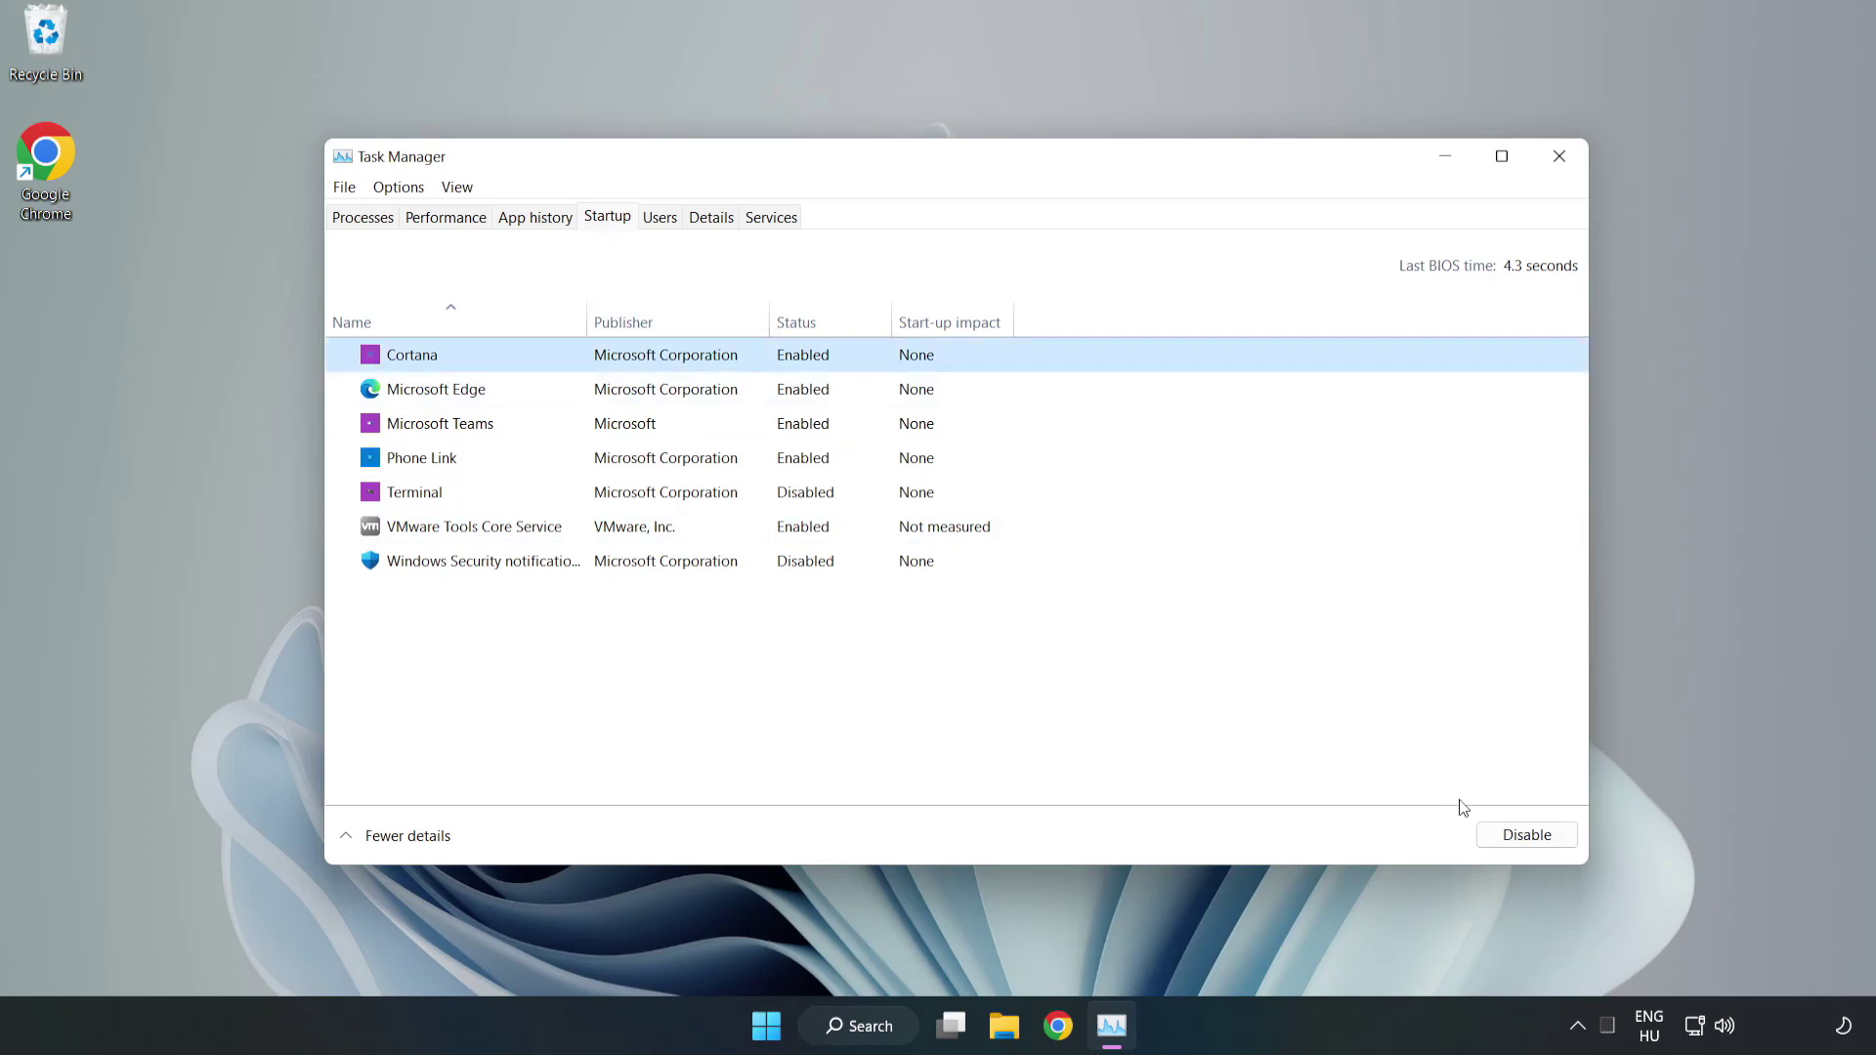
click(1478, 834)
click(815, 389)
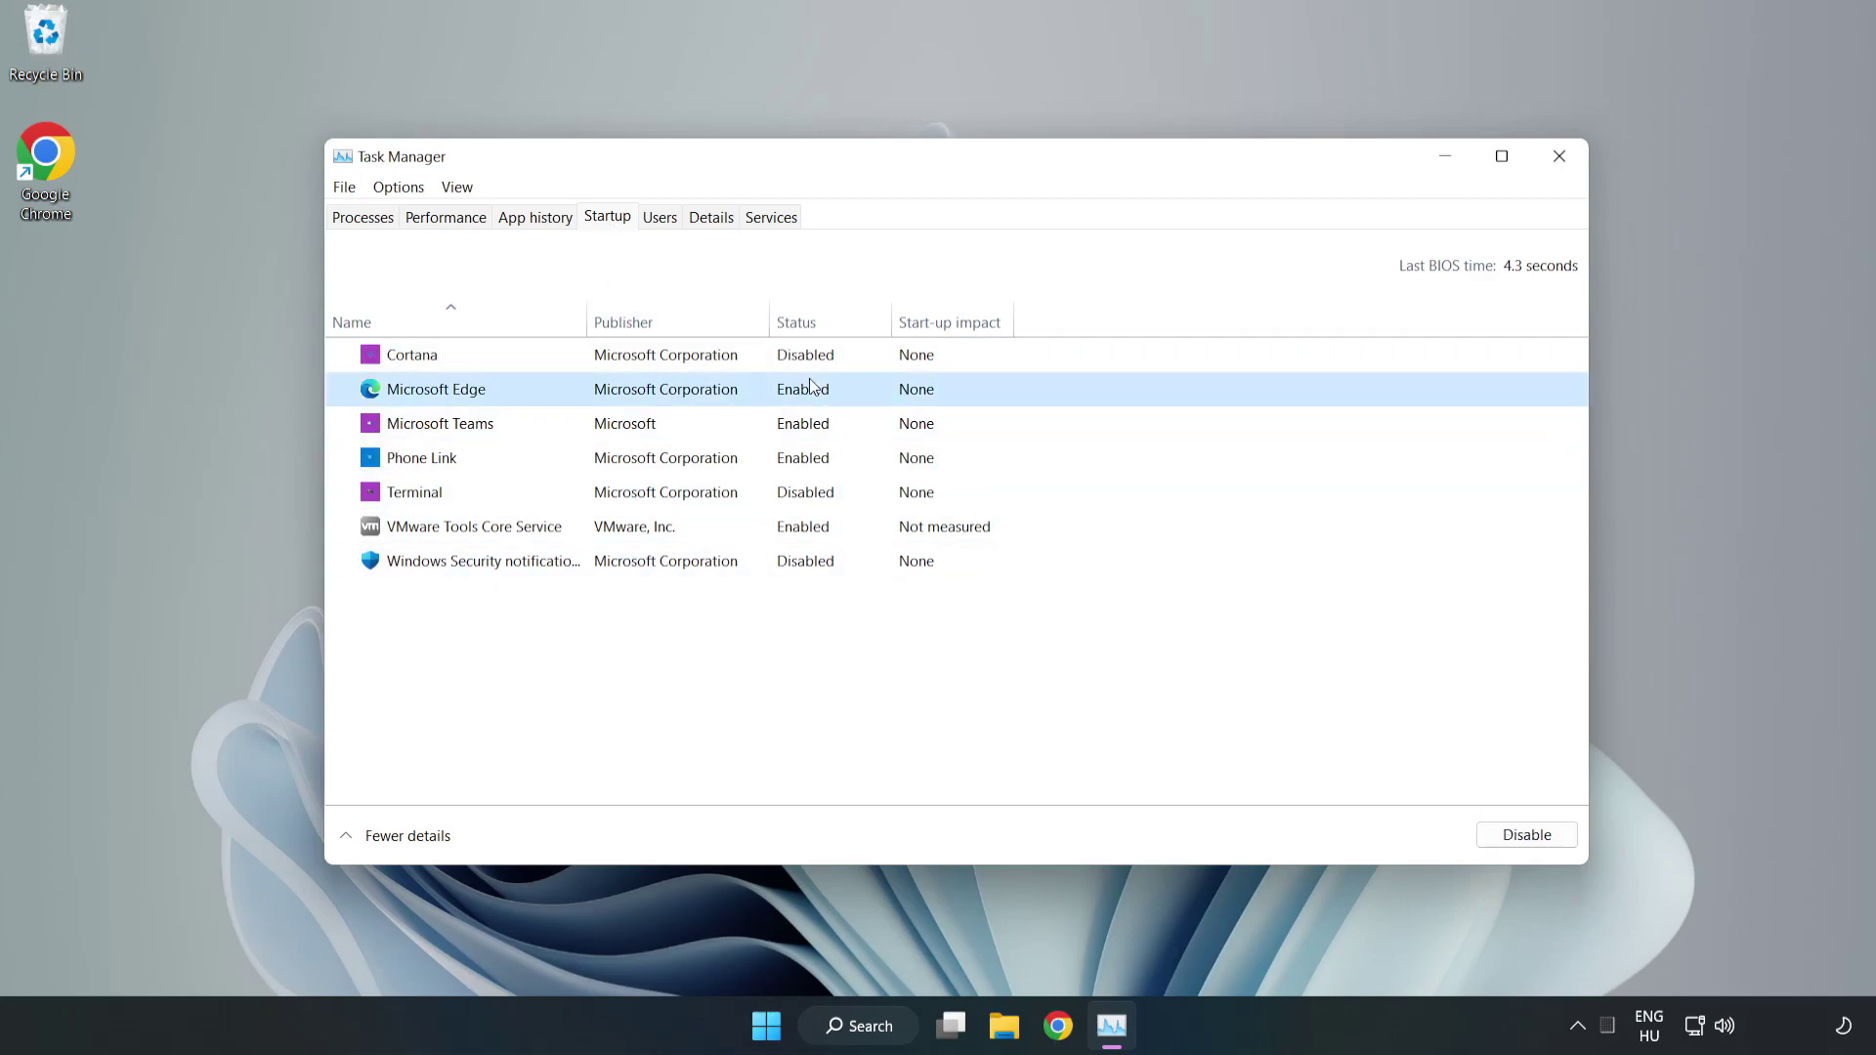
click(1502, 829)
click(635, 430)
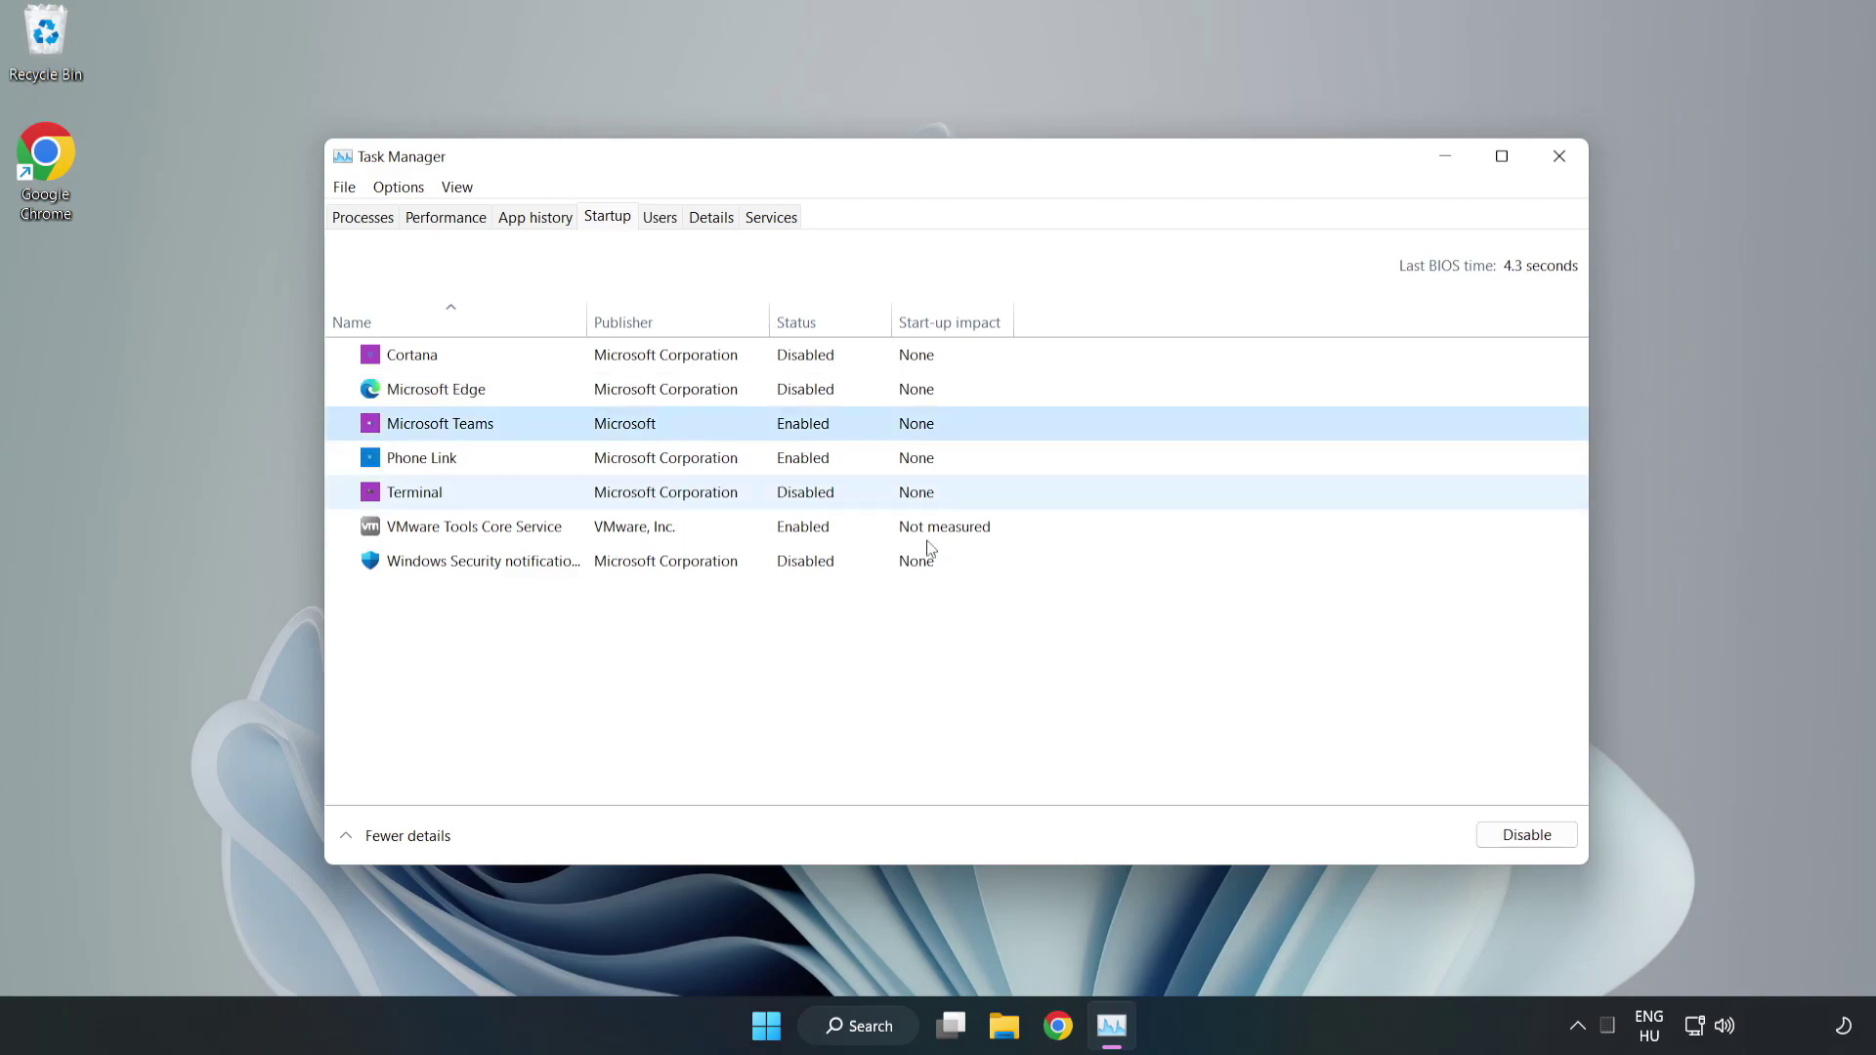
click(1517, 839)
click(624, 459)
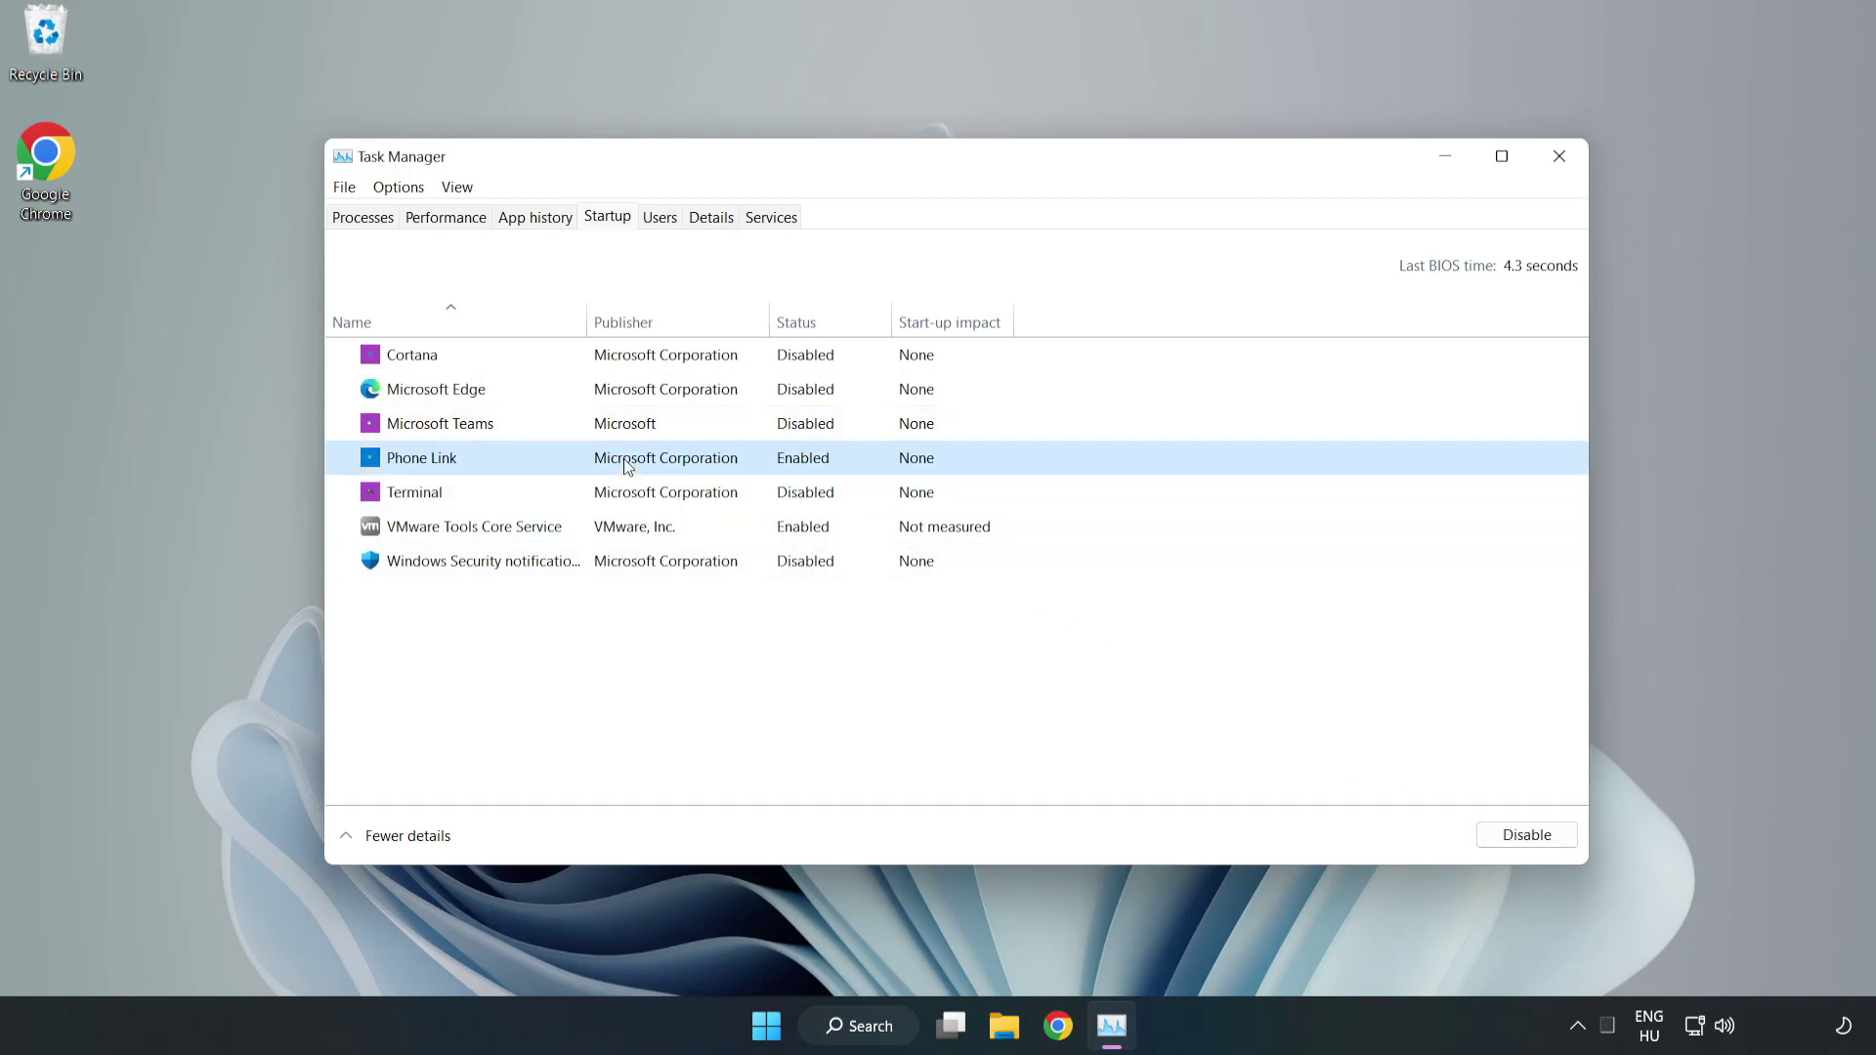
click(1504, 840)
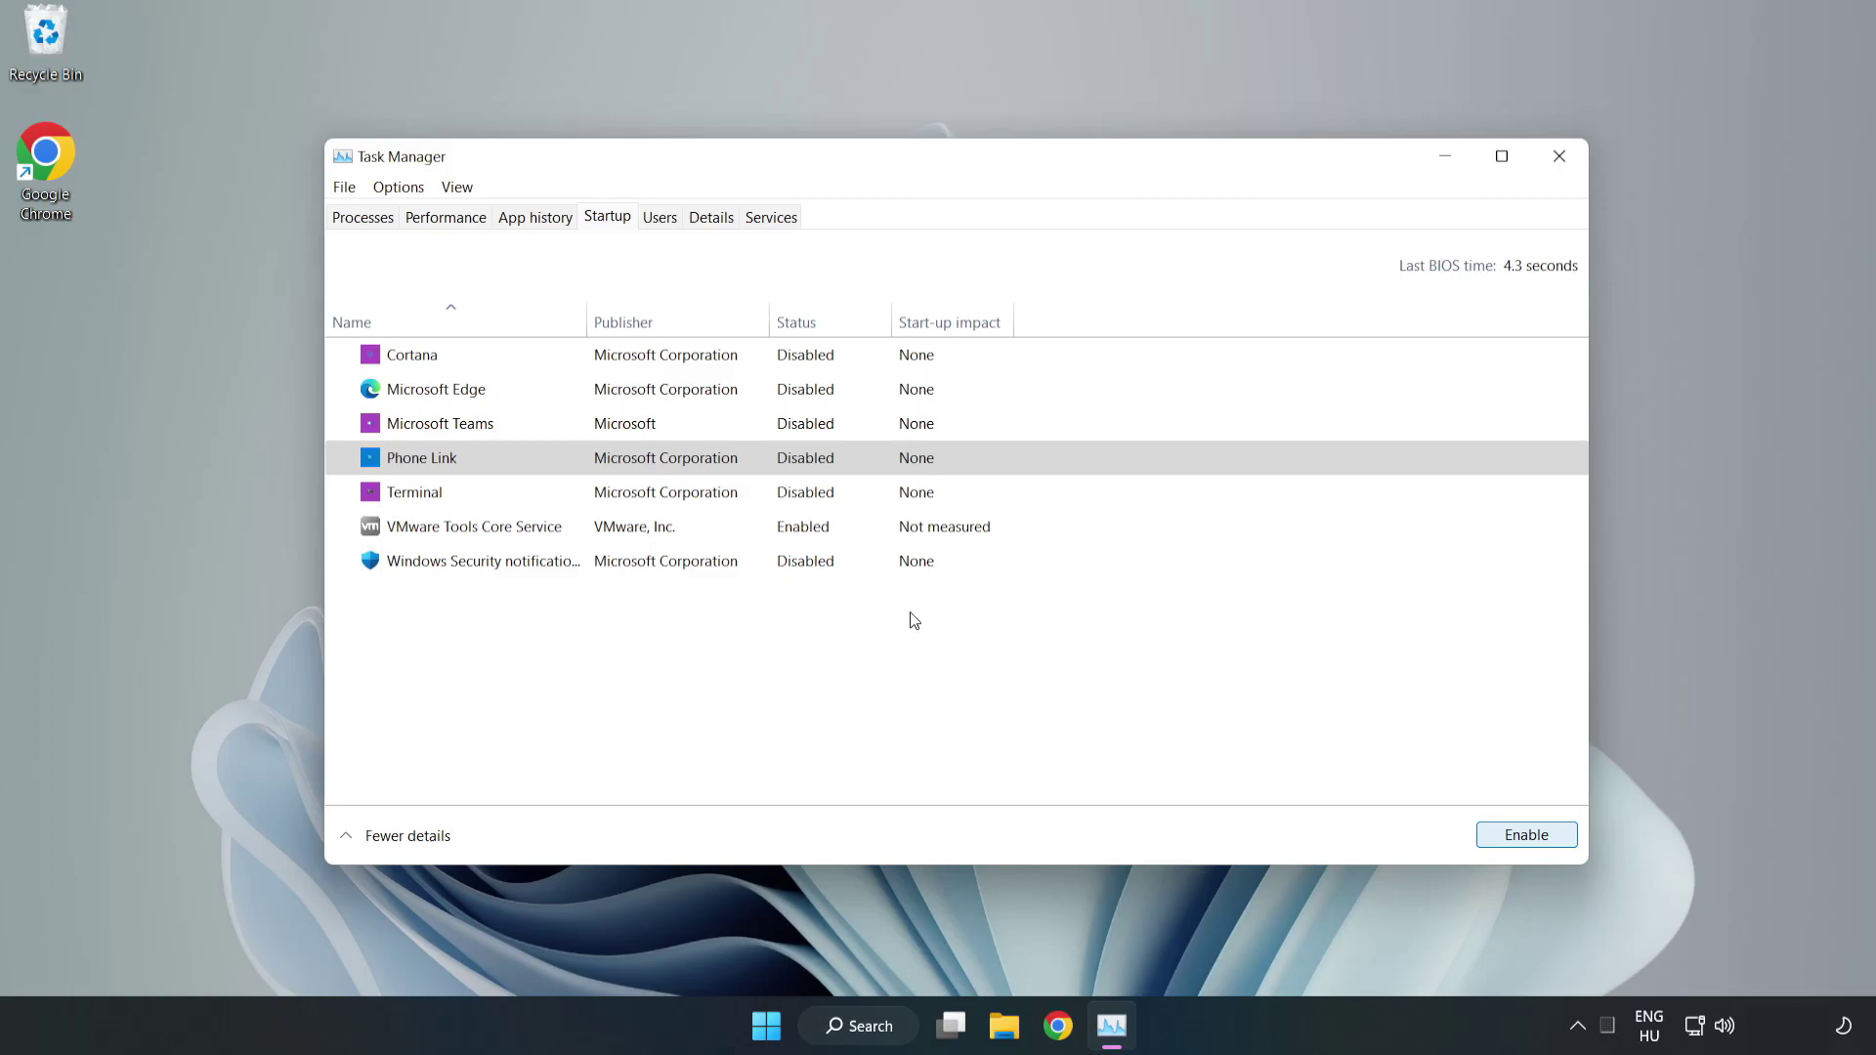
click(1560, 160)
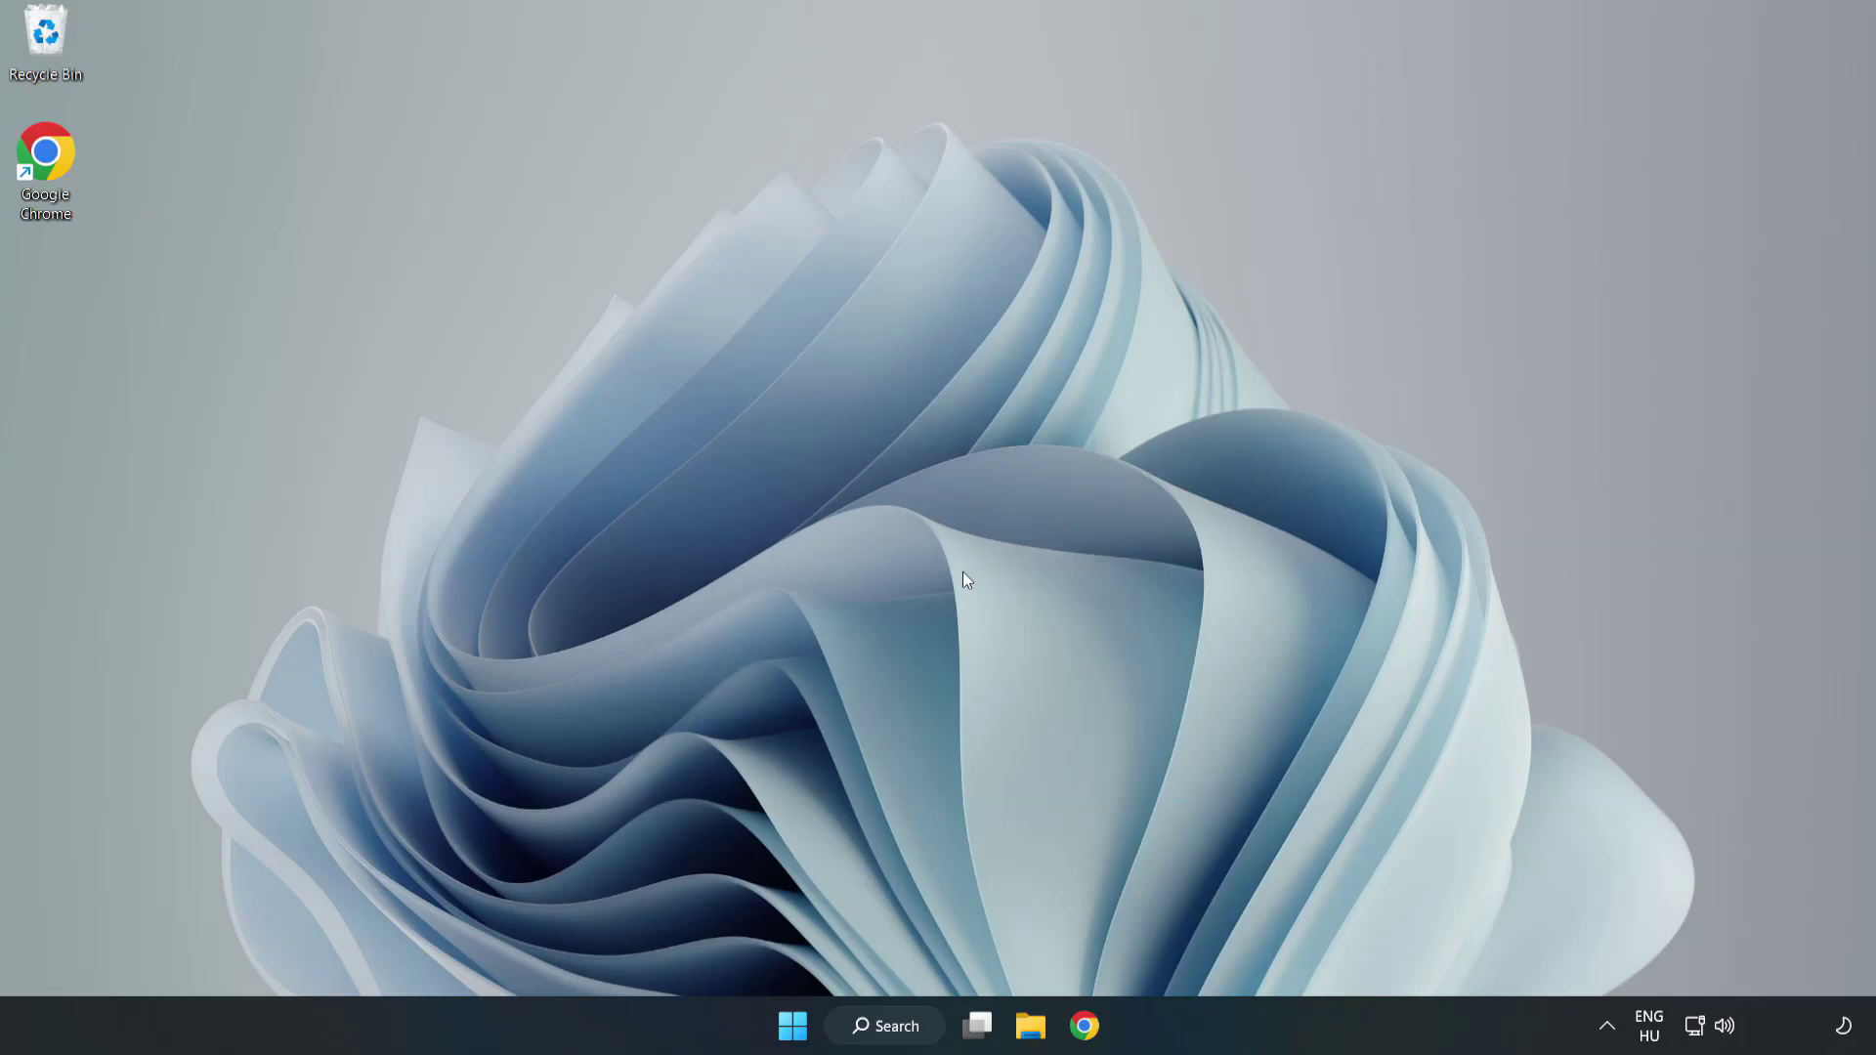
- Download the DirectX End-User Runtime web installer from its page in Chrome
click(1082, 1034)
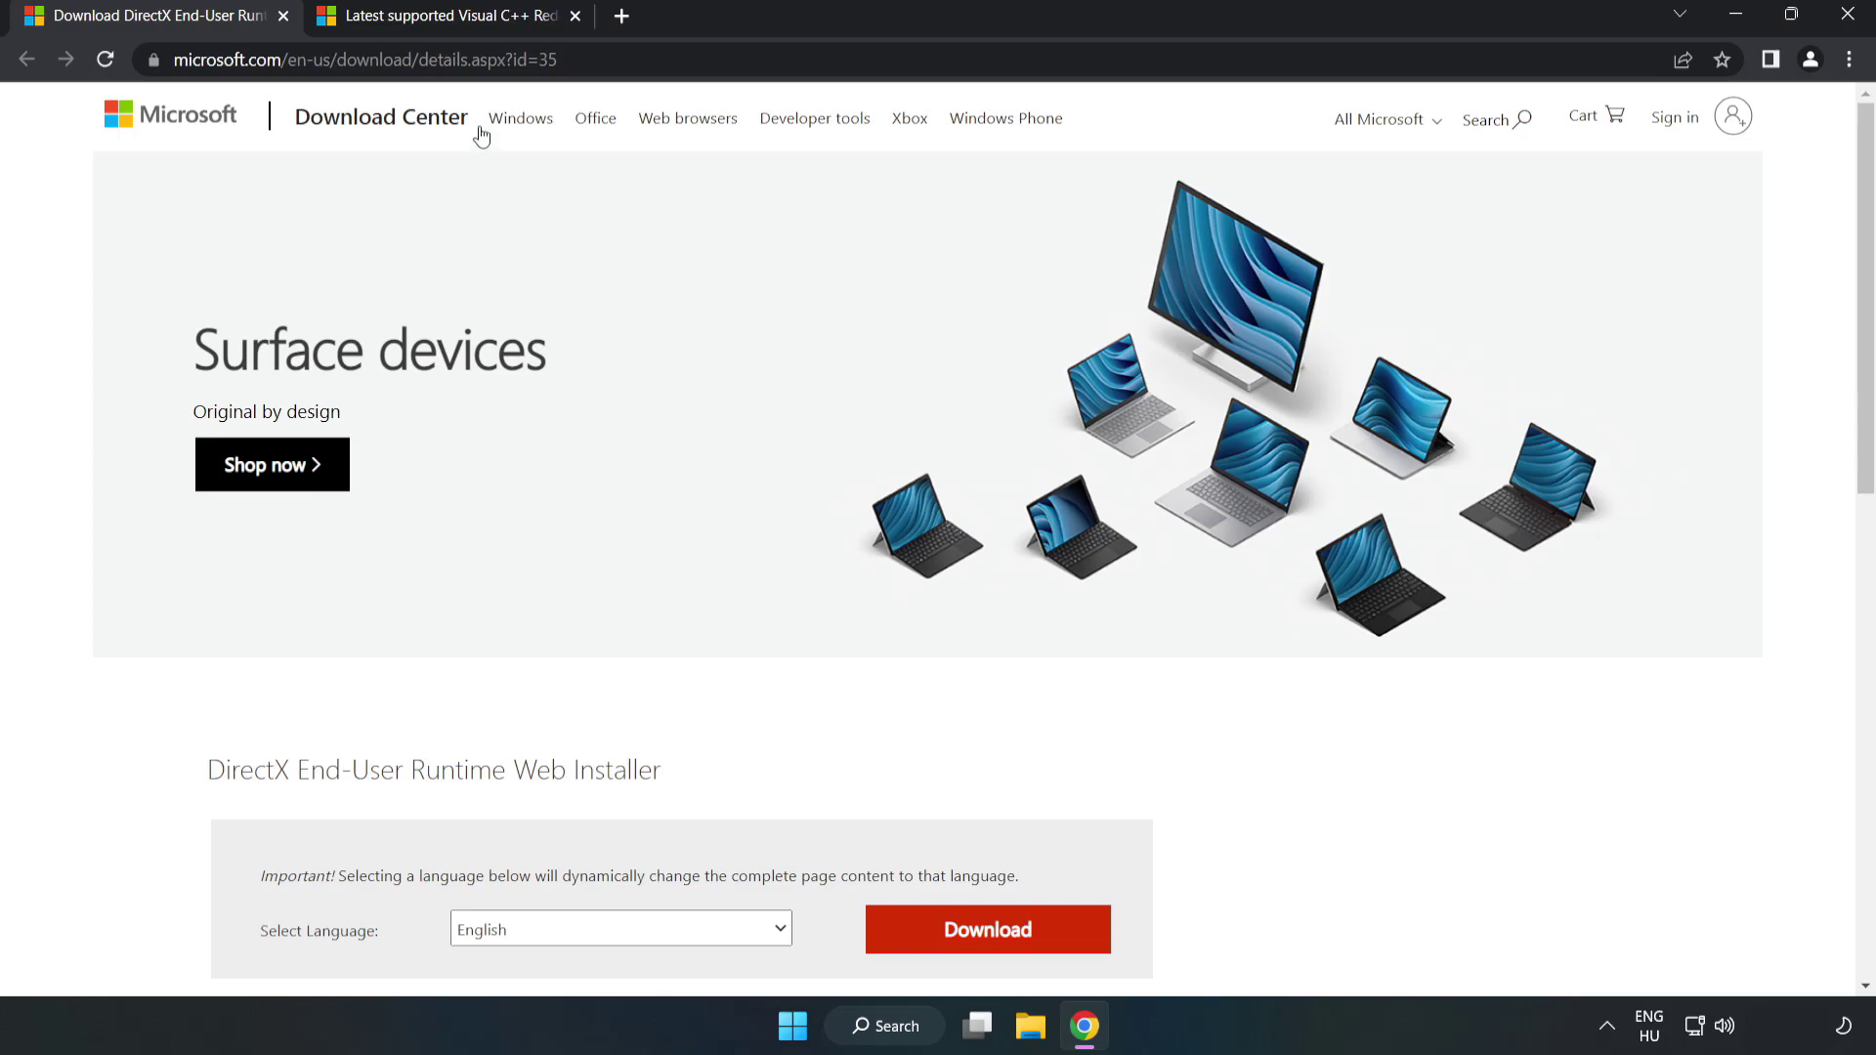
click(199, 56)
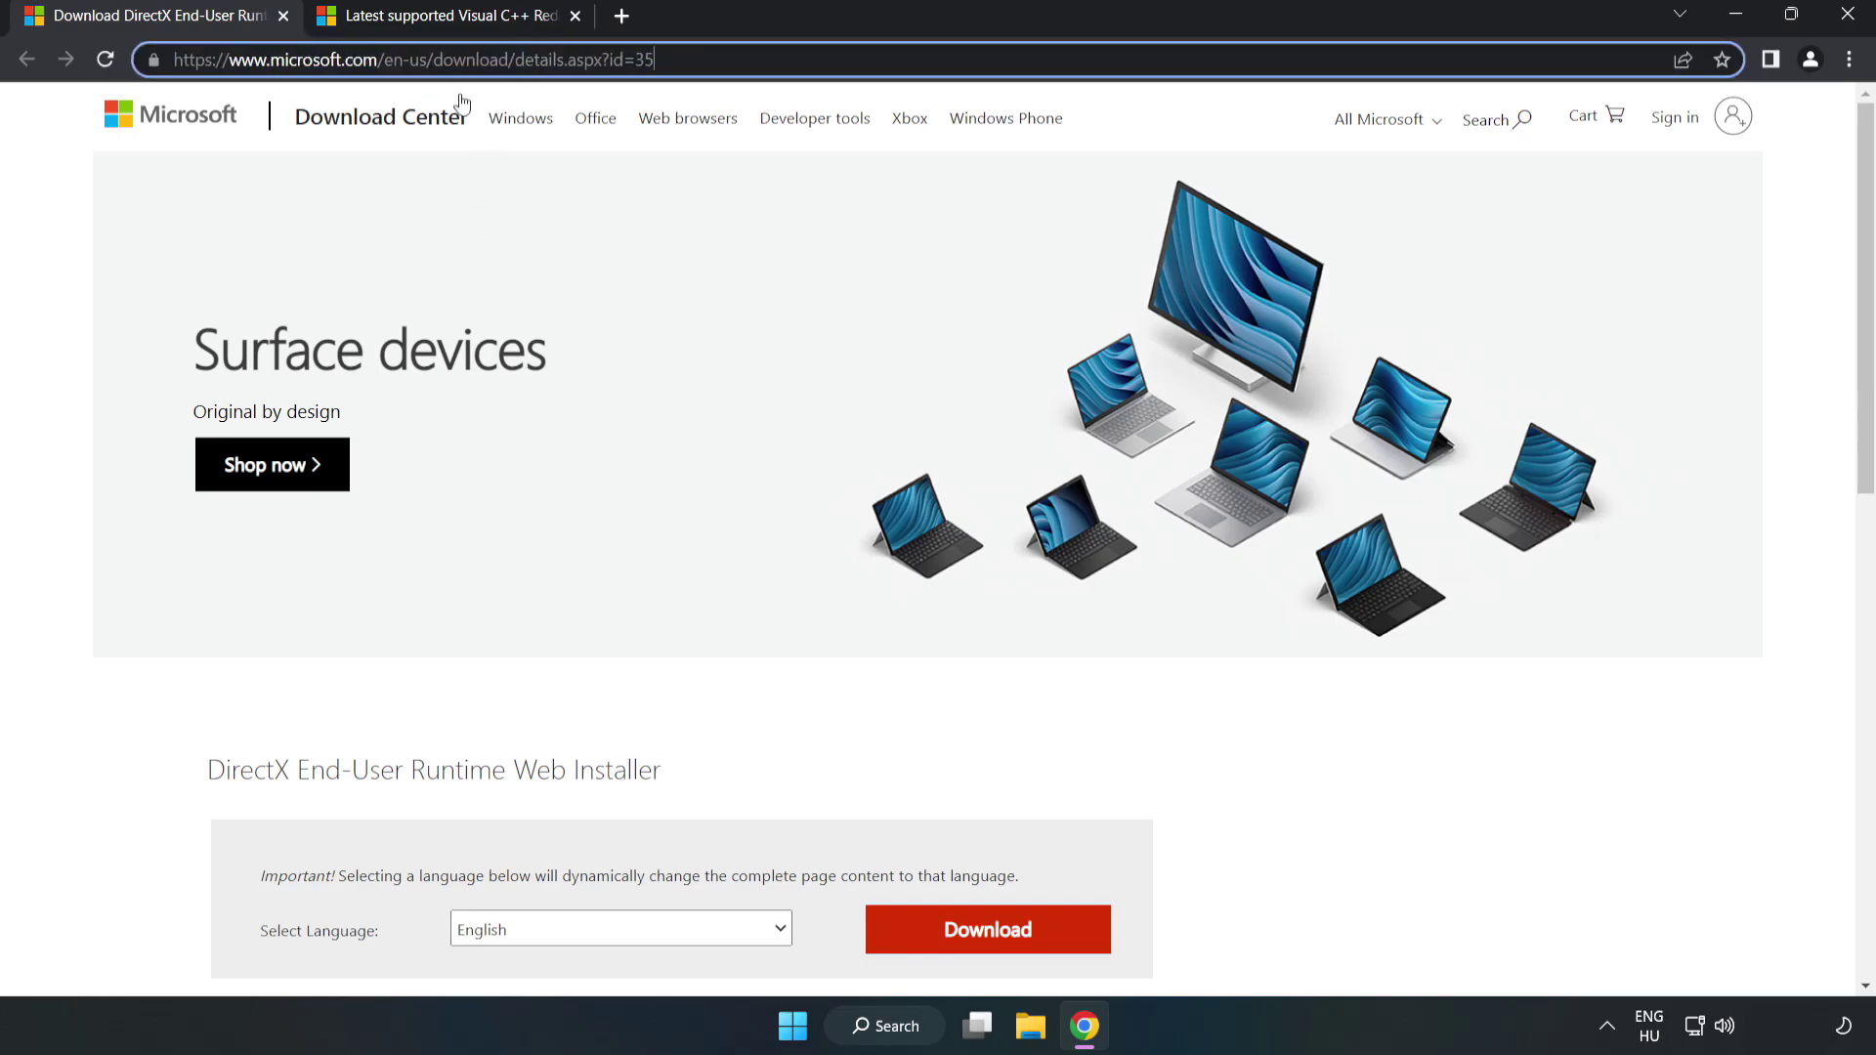
click(78, 224)
scroll(78, 224, down, 3)
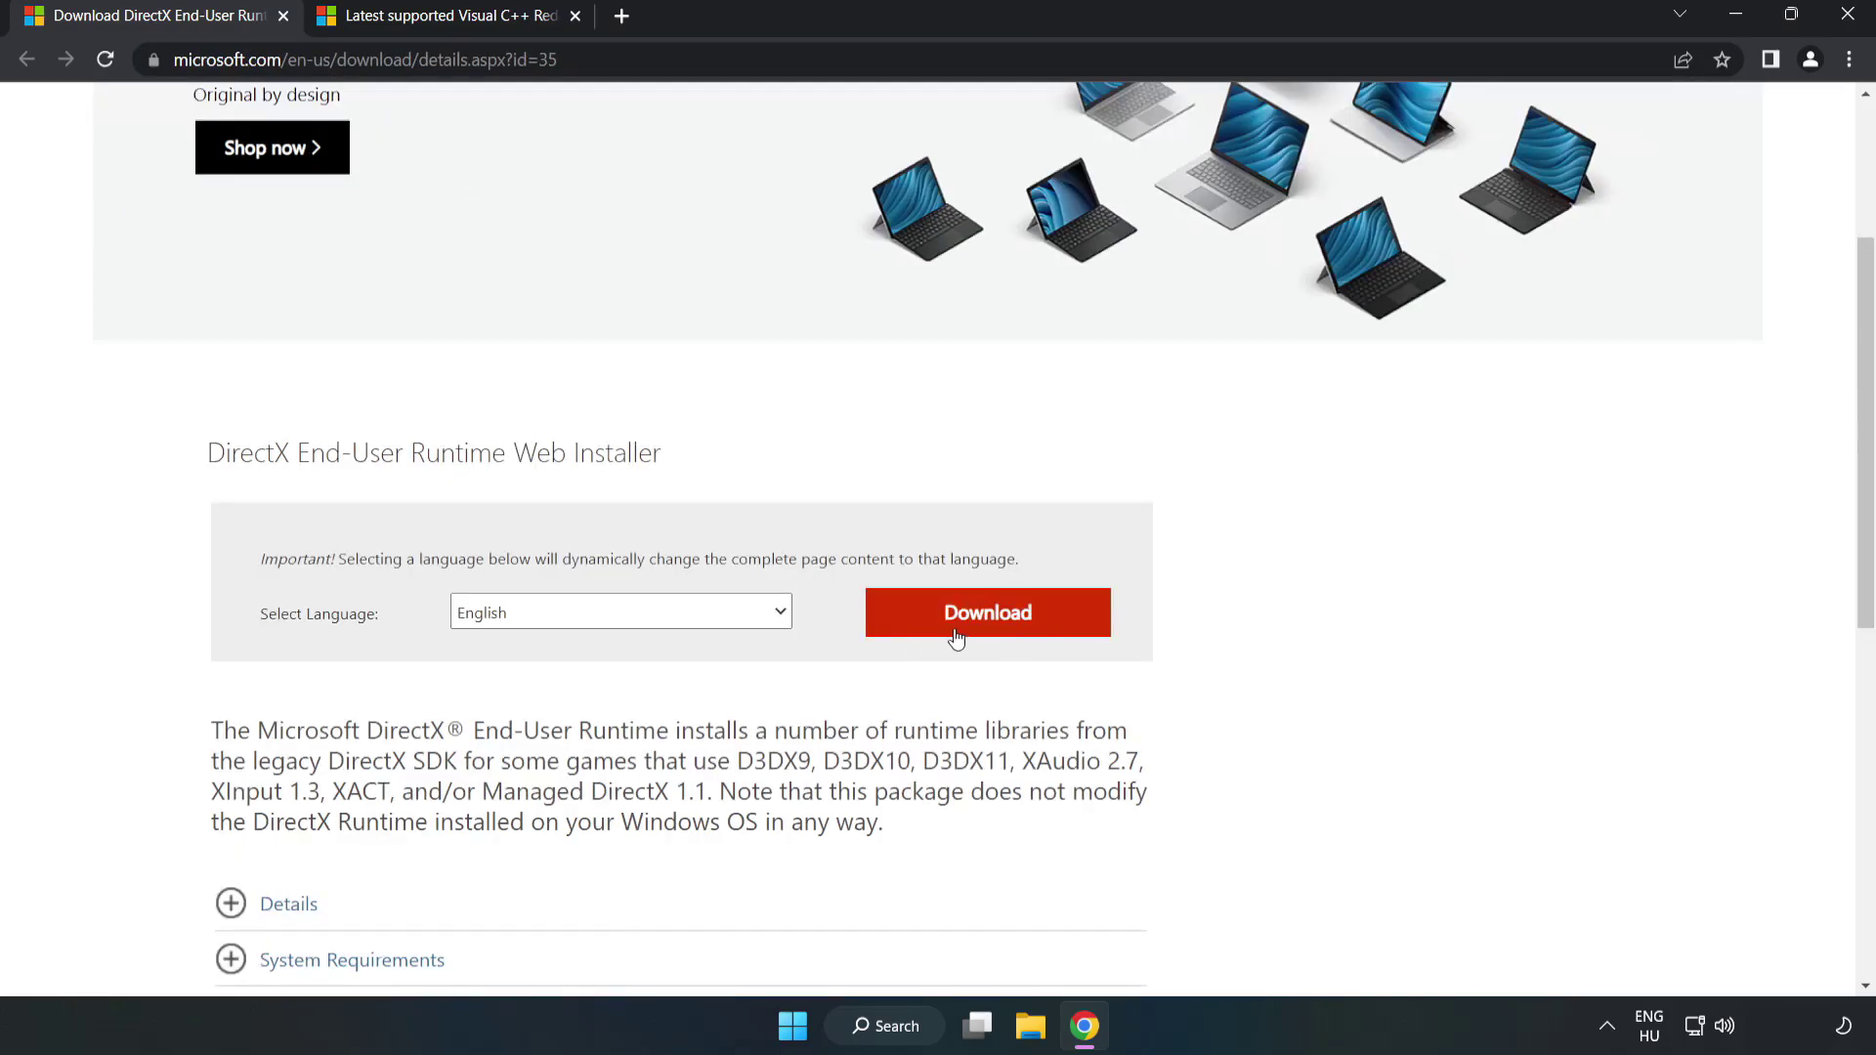
click(997, 631)
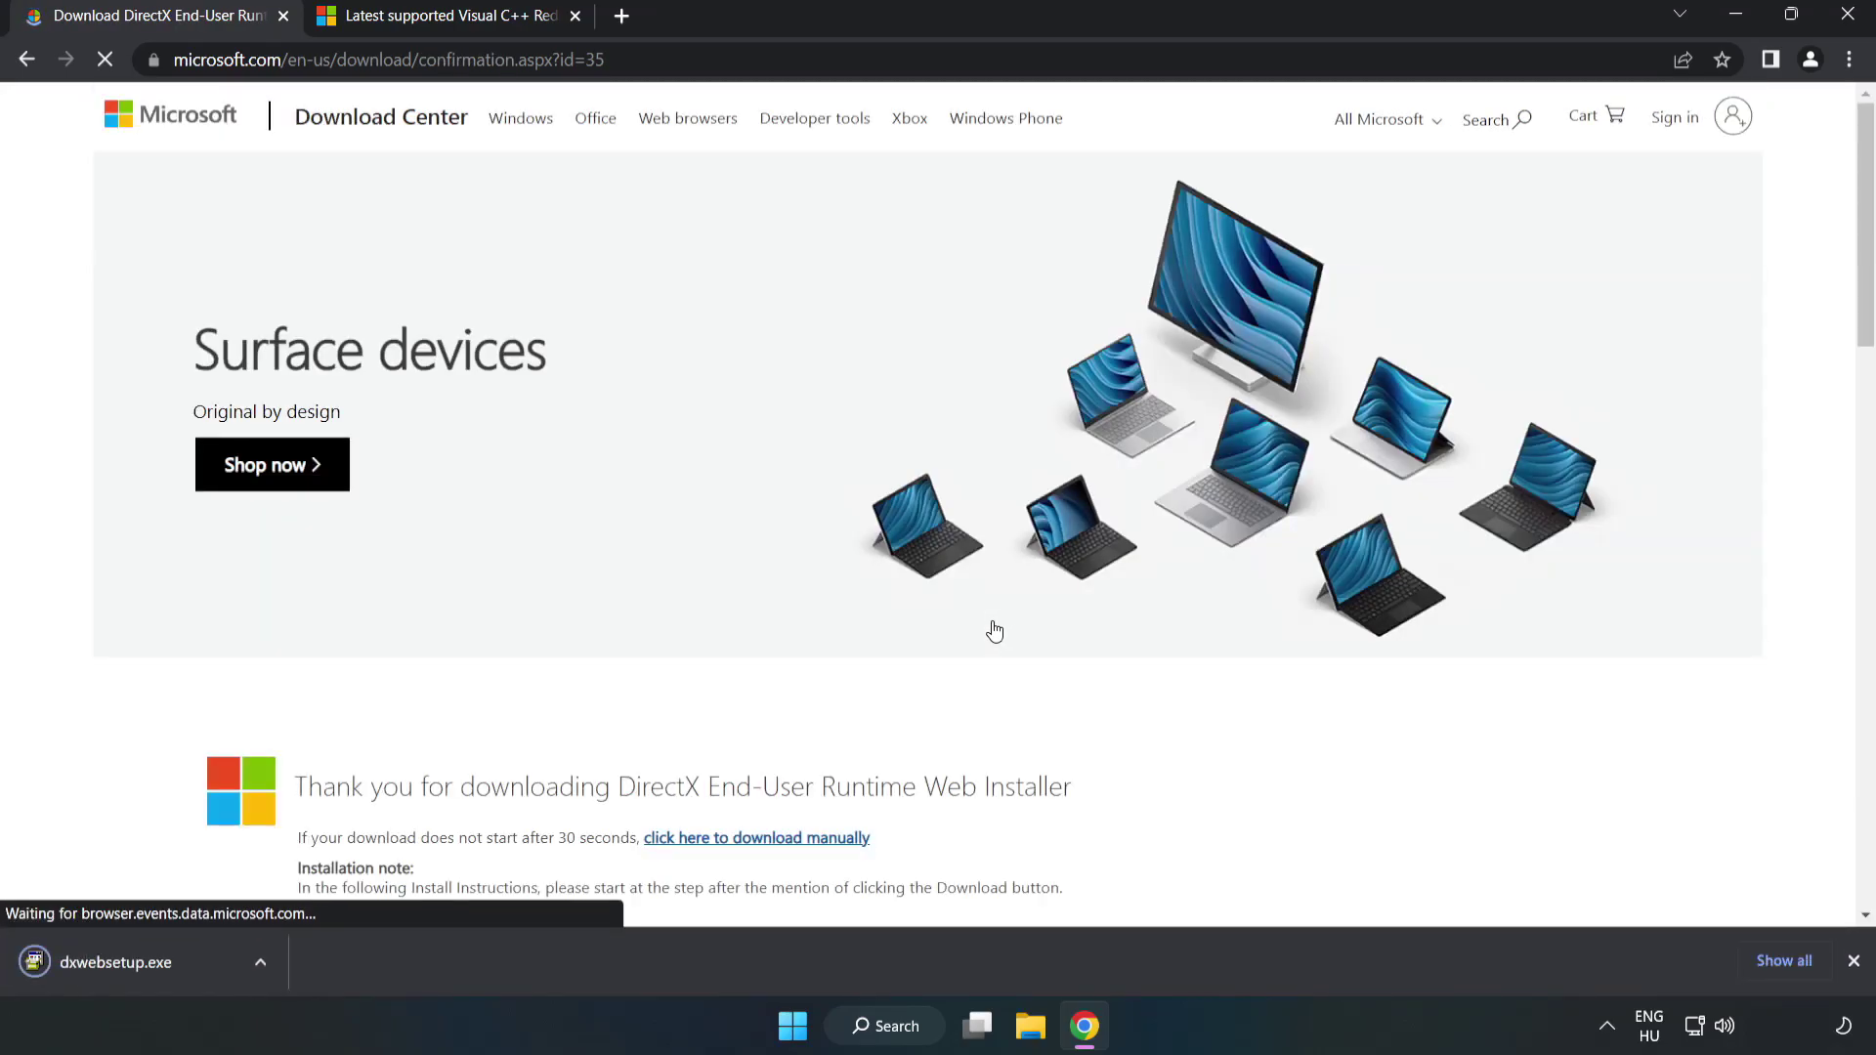
- Run dxwebsetup.exe, accepting the license and skipping the Bing Bar, through to Finish
click(138, 963)
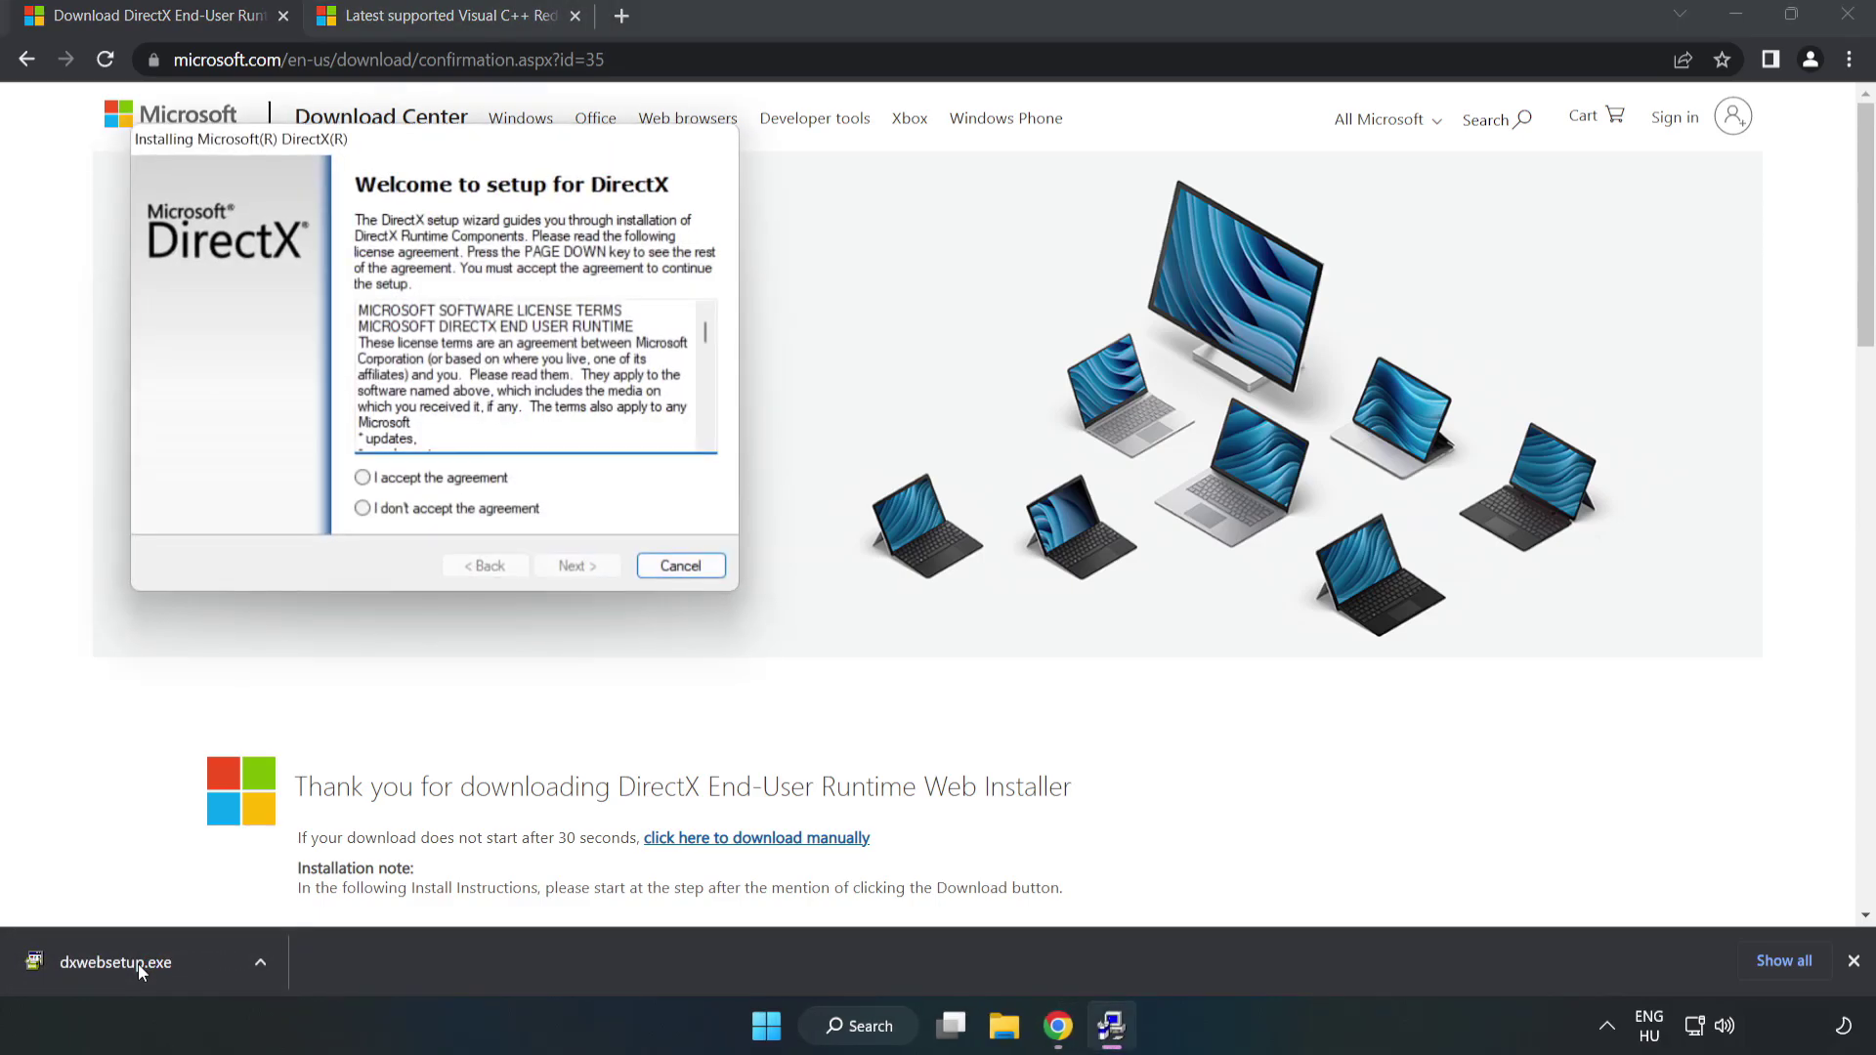
drag(428, 152, 914, 315)
drag(1195, 500, 1179, 603)
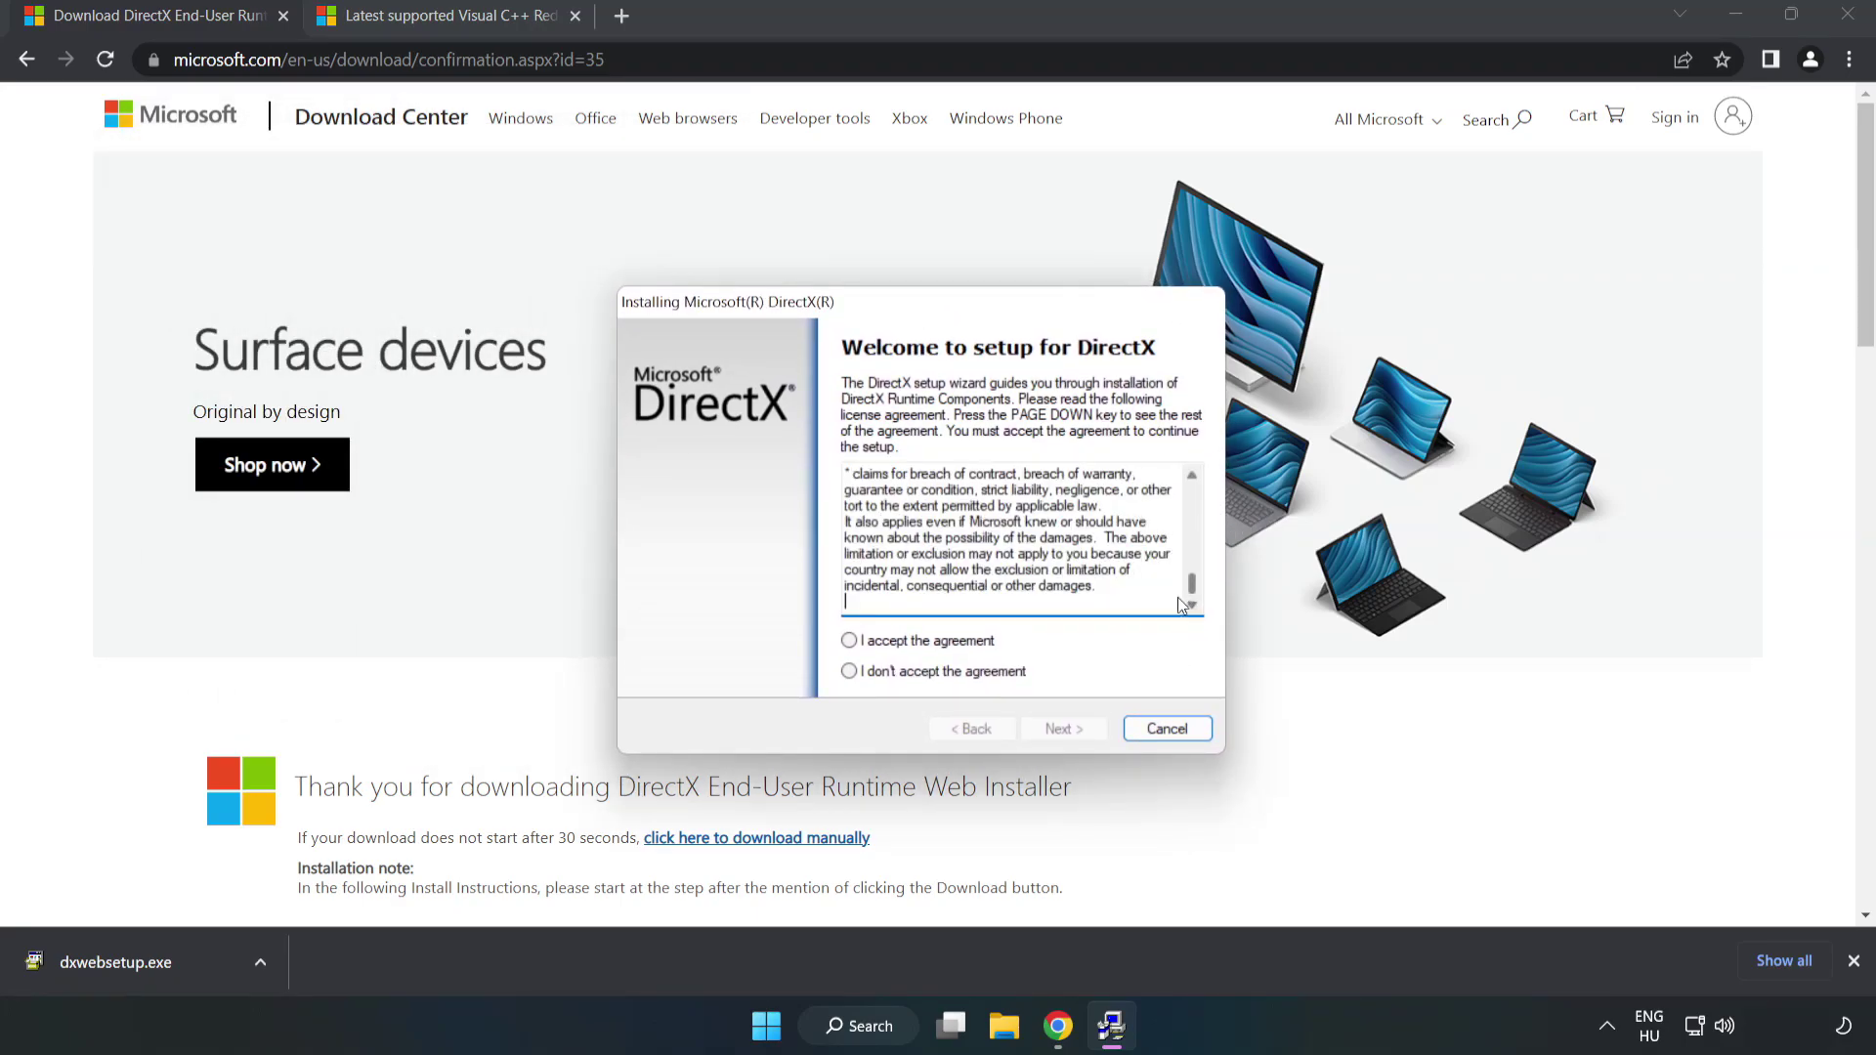
click(860, 642)
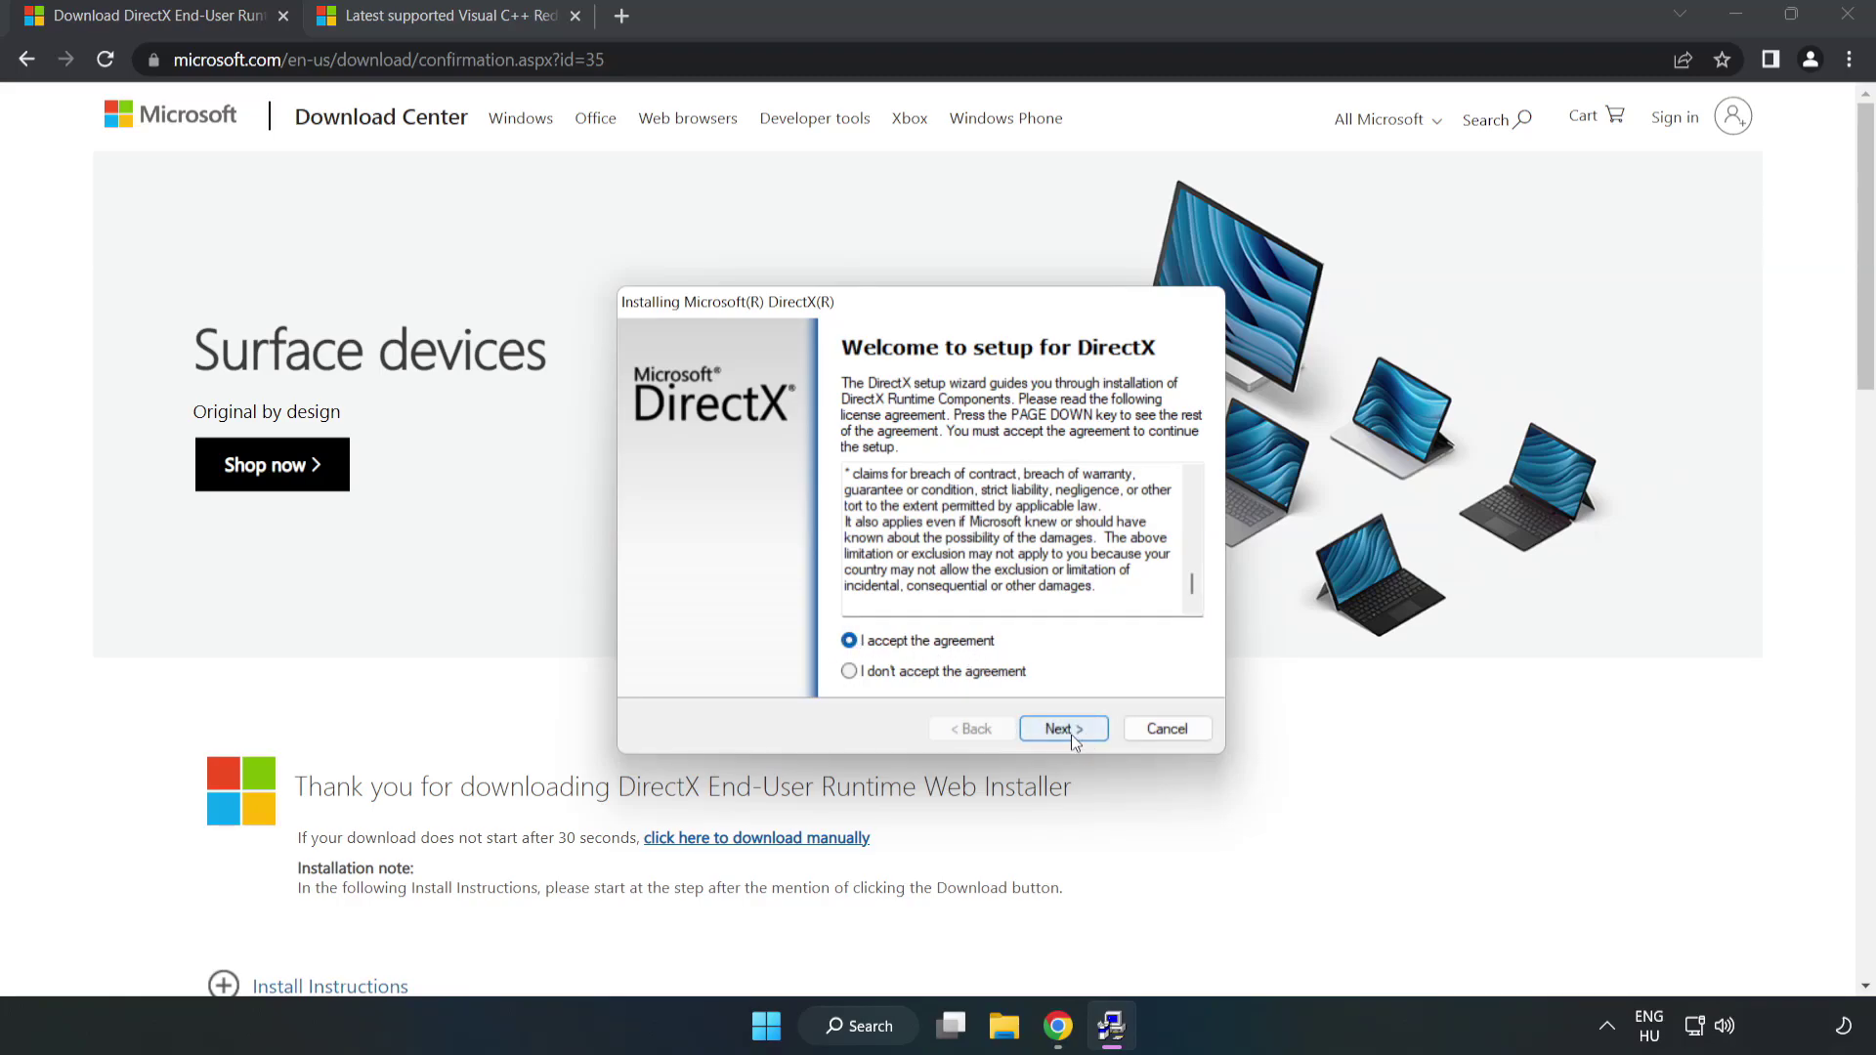
click(1071, 735)
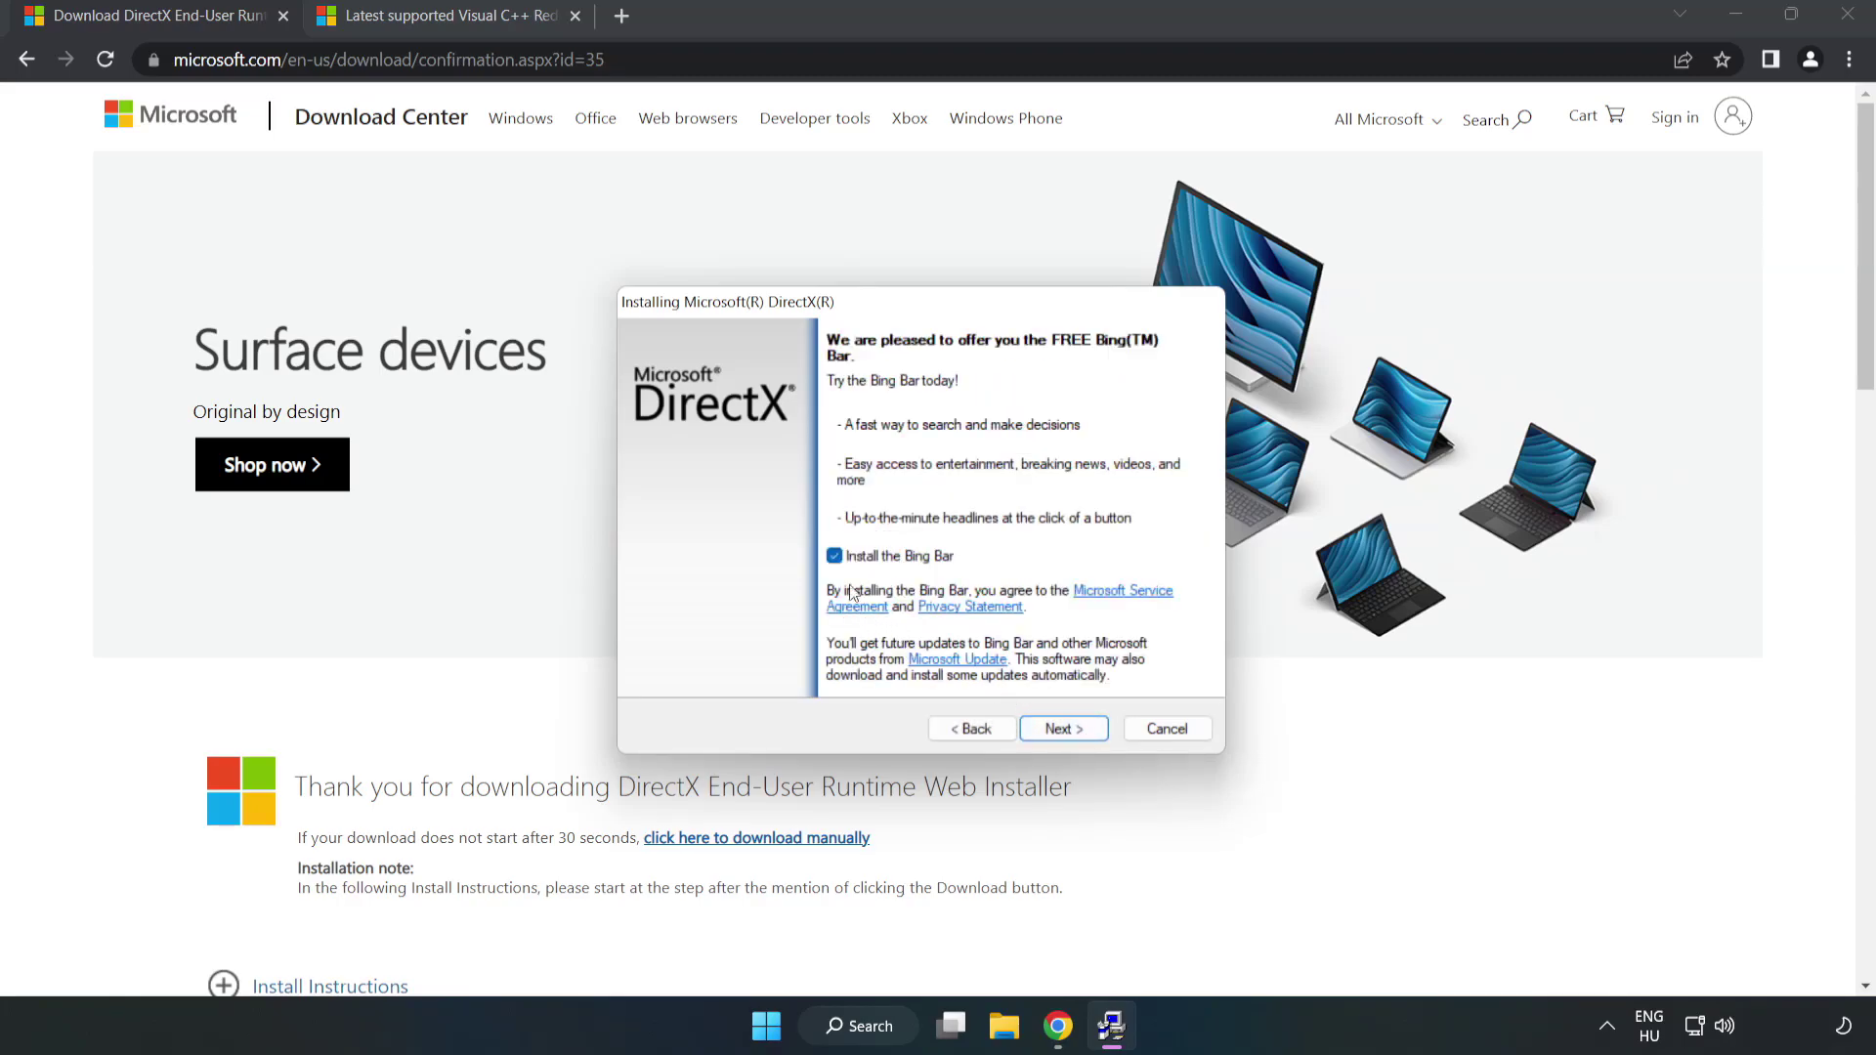
click(836, 558)
click(1079, 735)
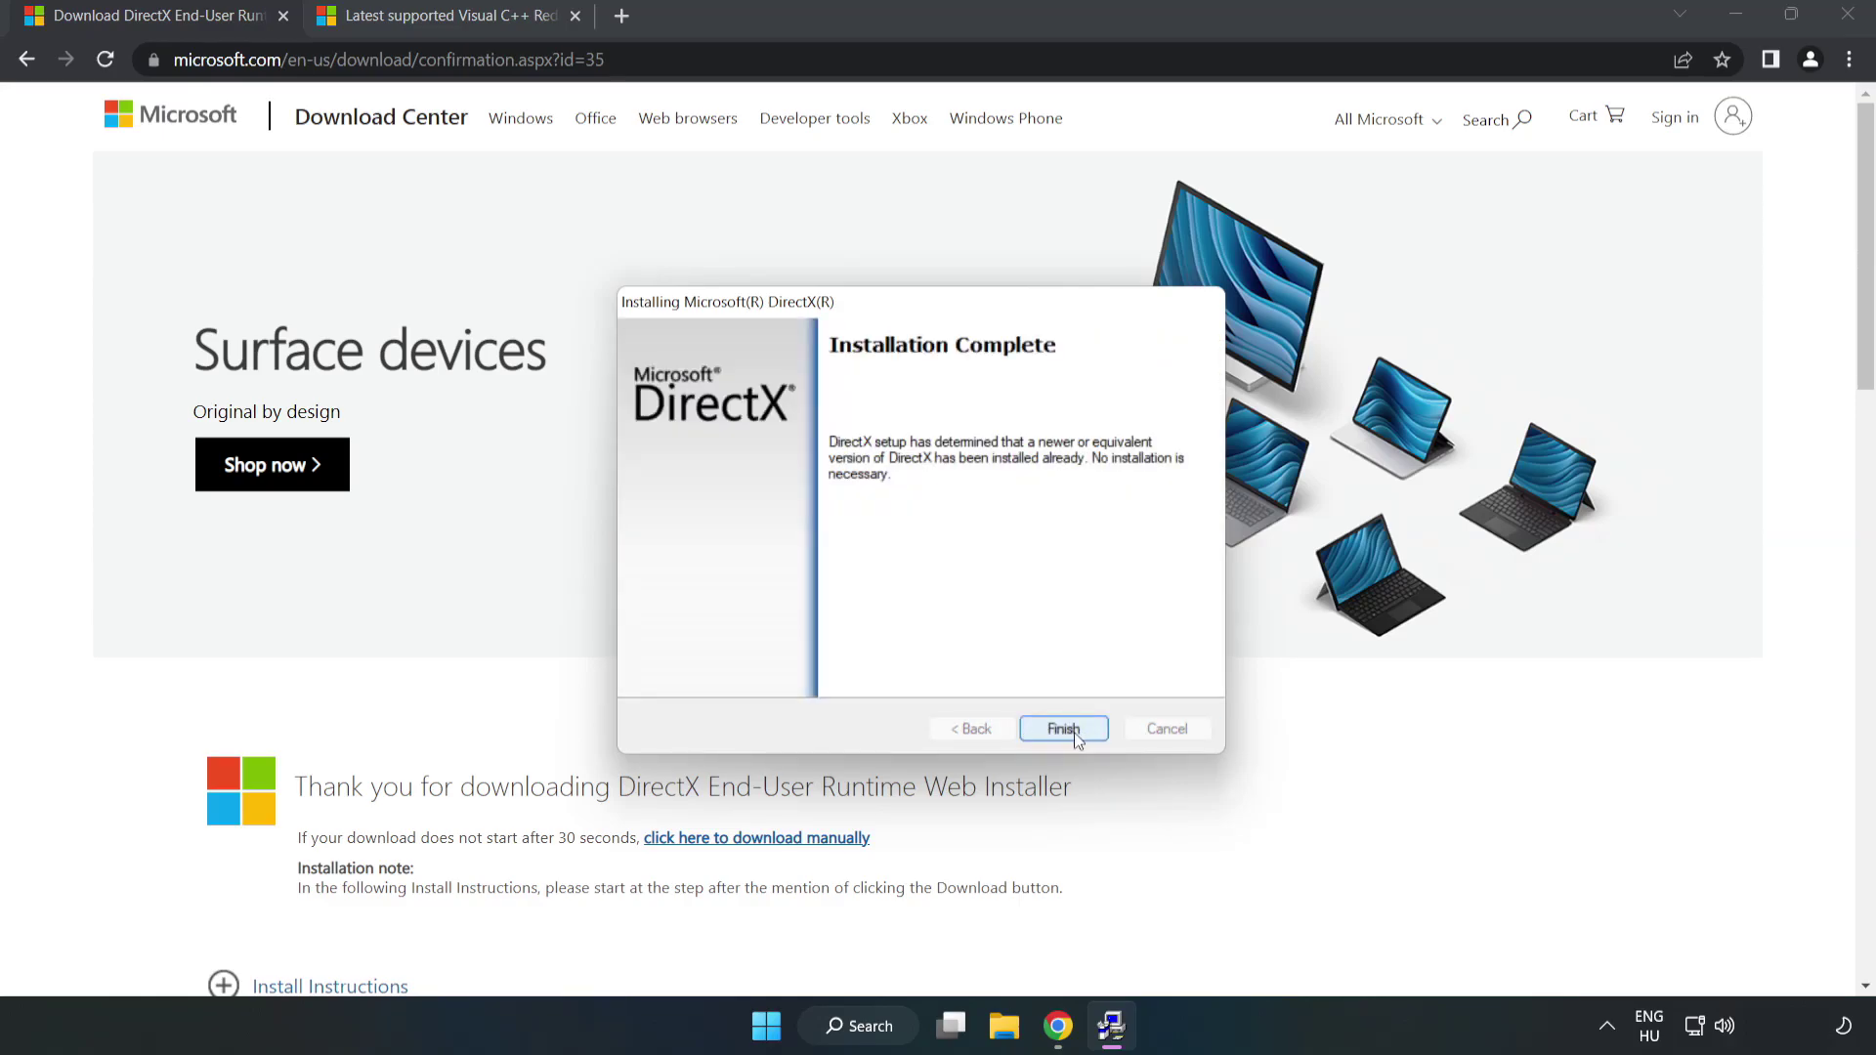
click(1063, 729)
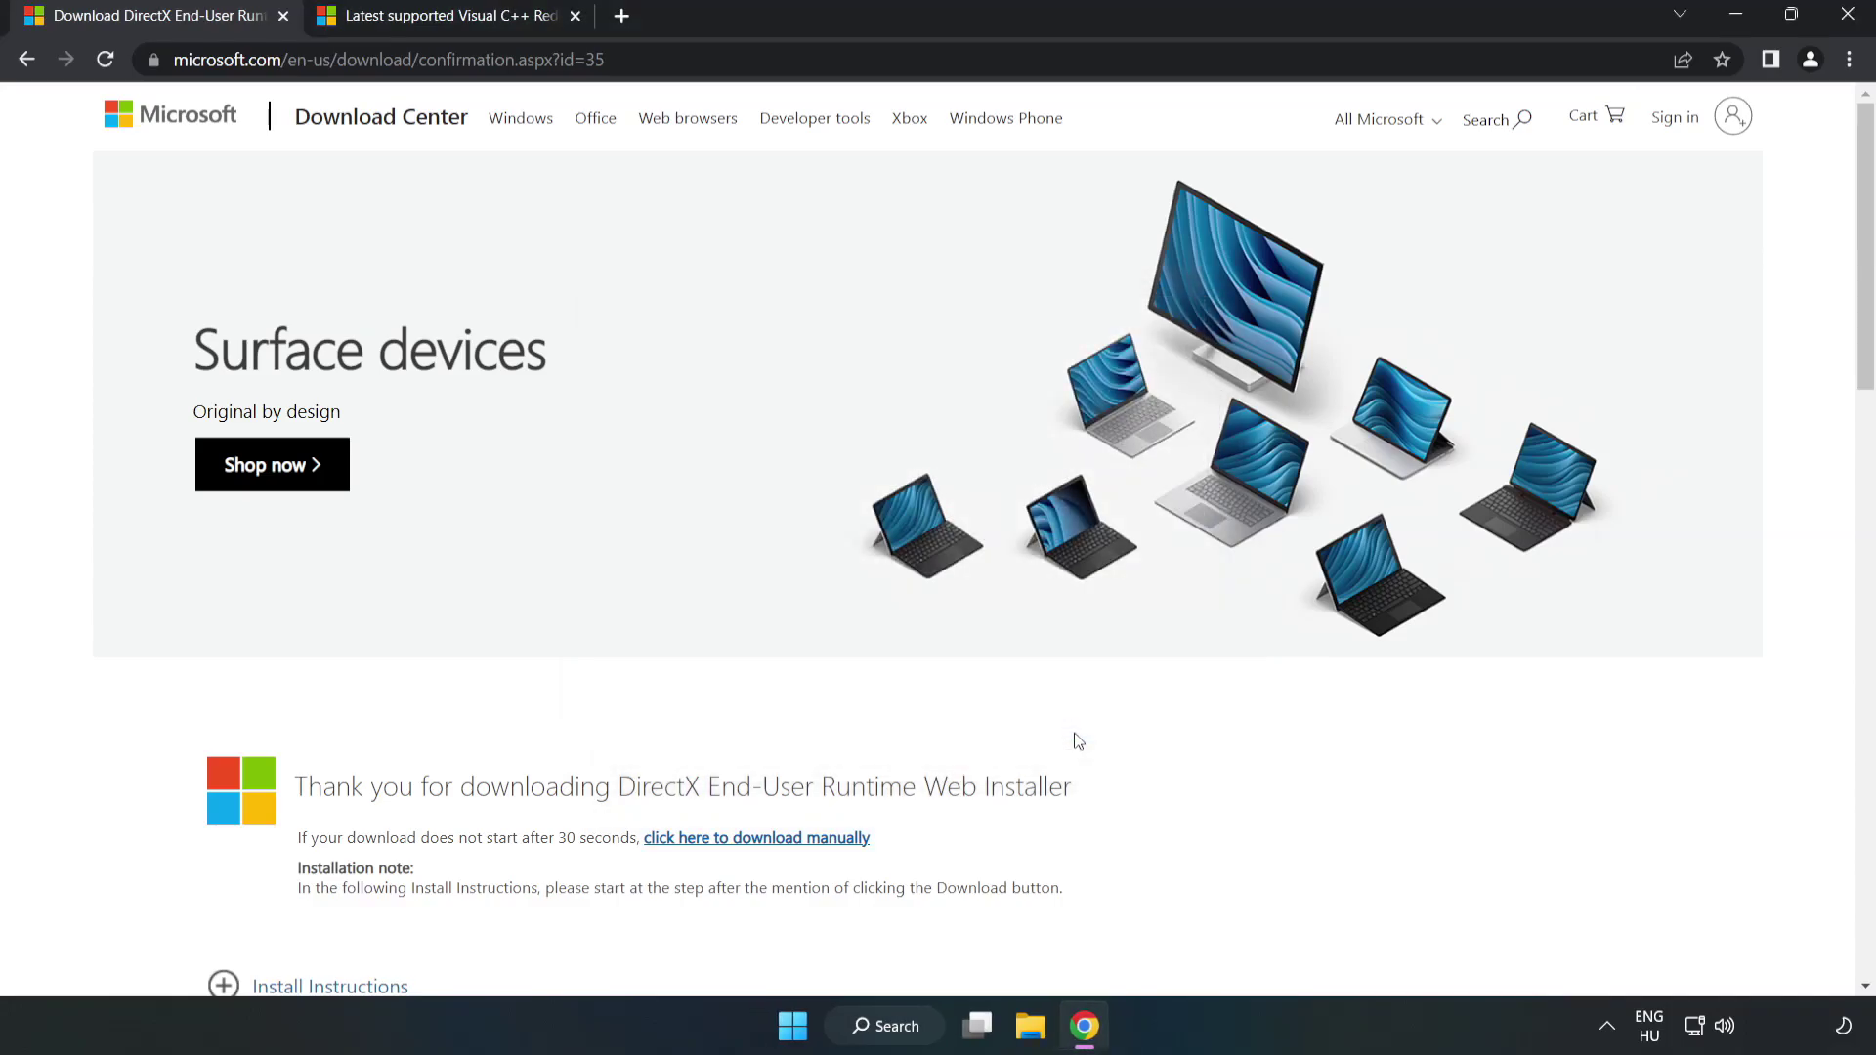
- Close the DirectX tab and download the ARM64, x86 and x64 Visual C++ redistributables
click(283, 19)
click(157, 16)
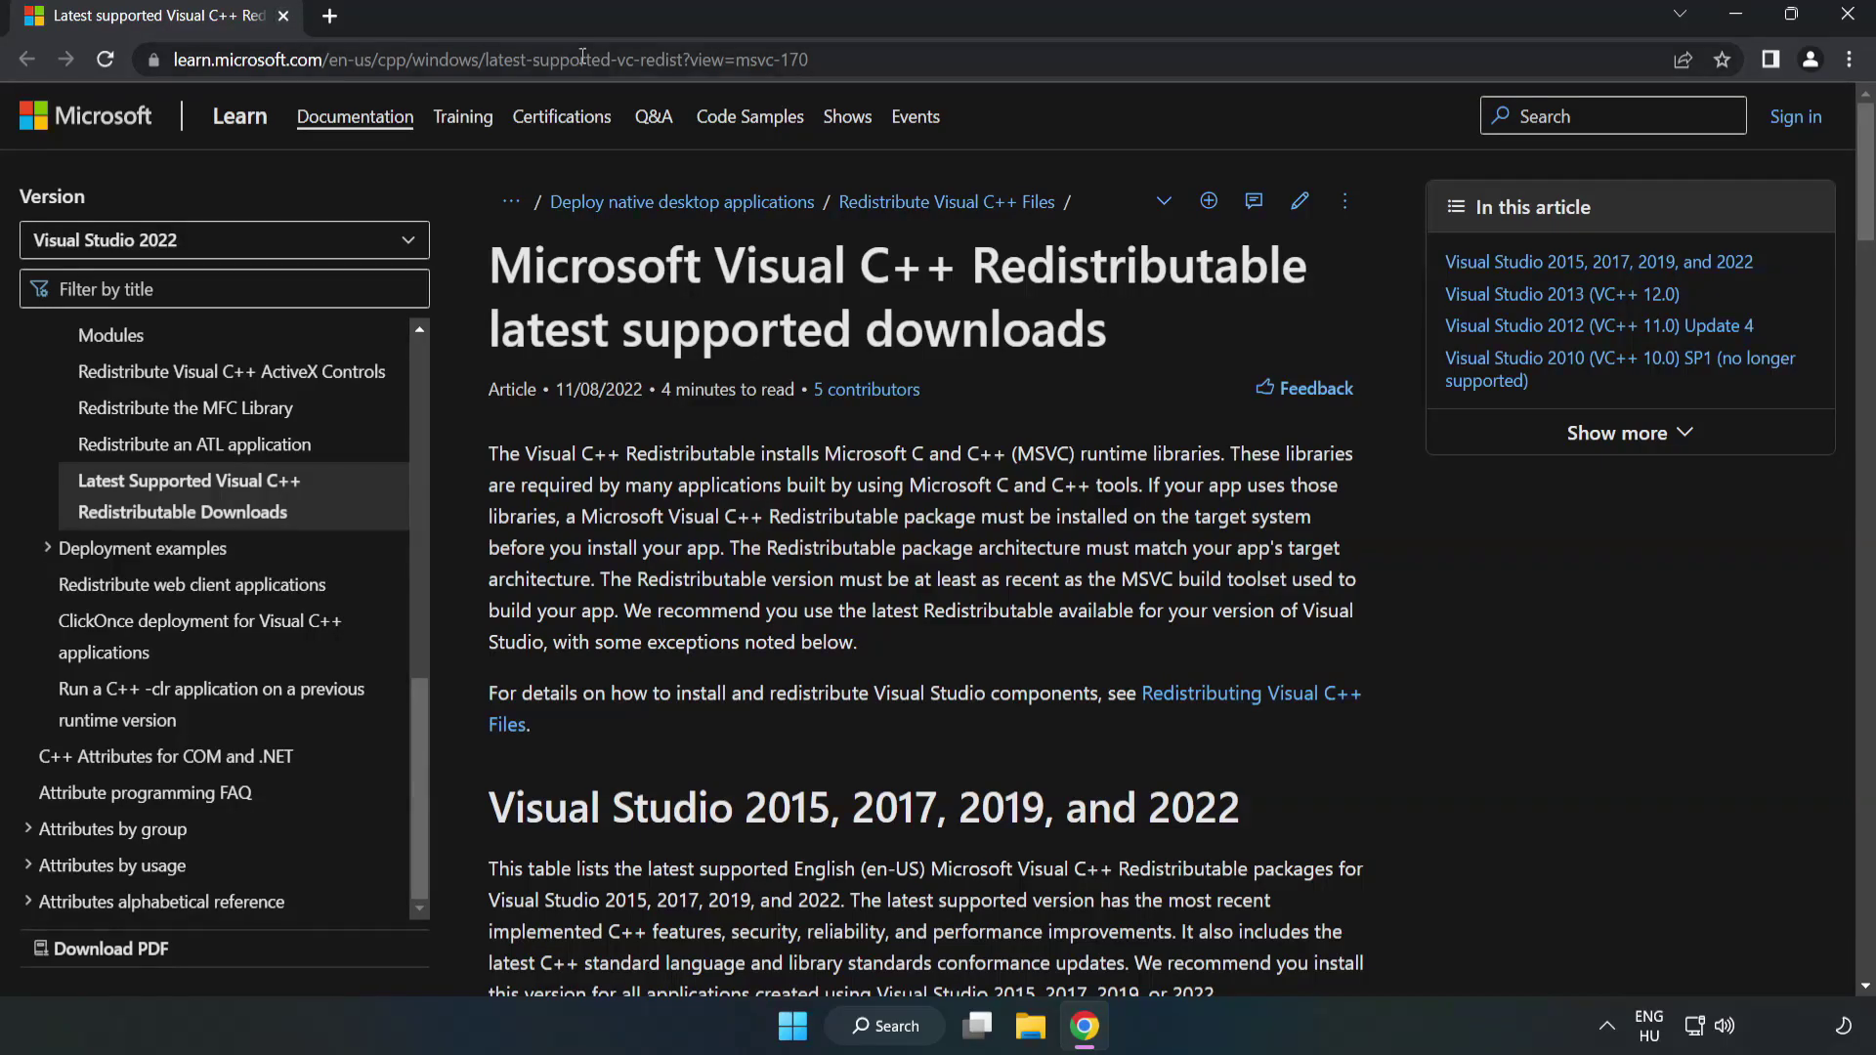
click(855, 58)
key(End)
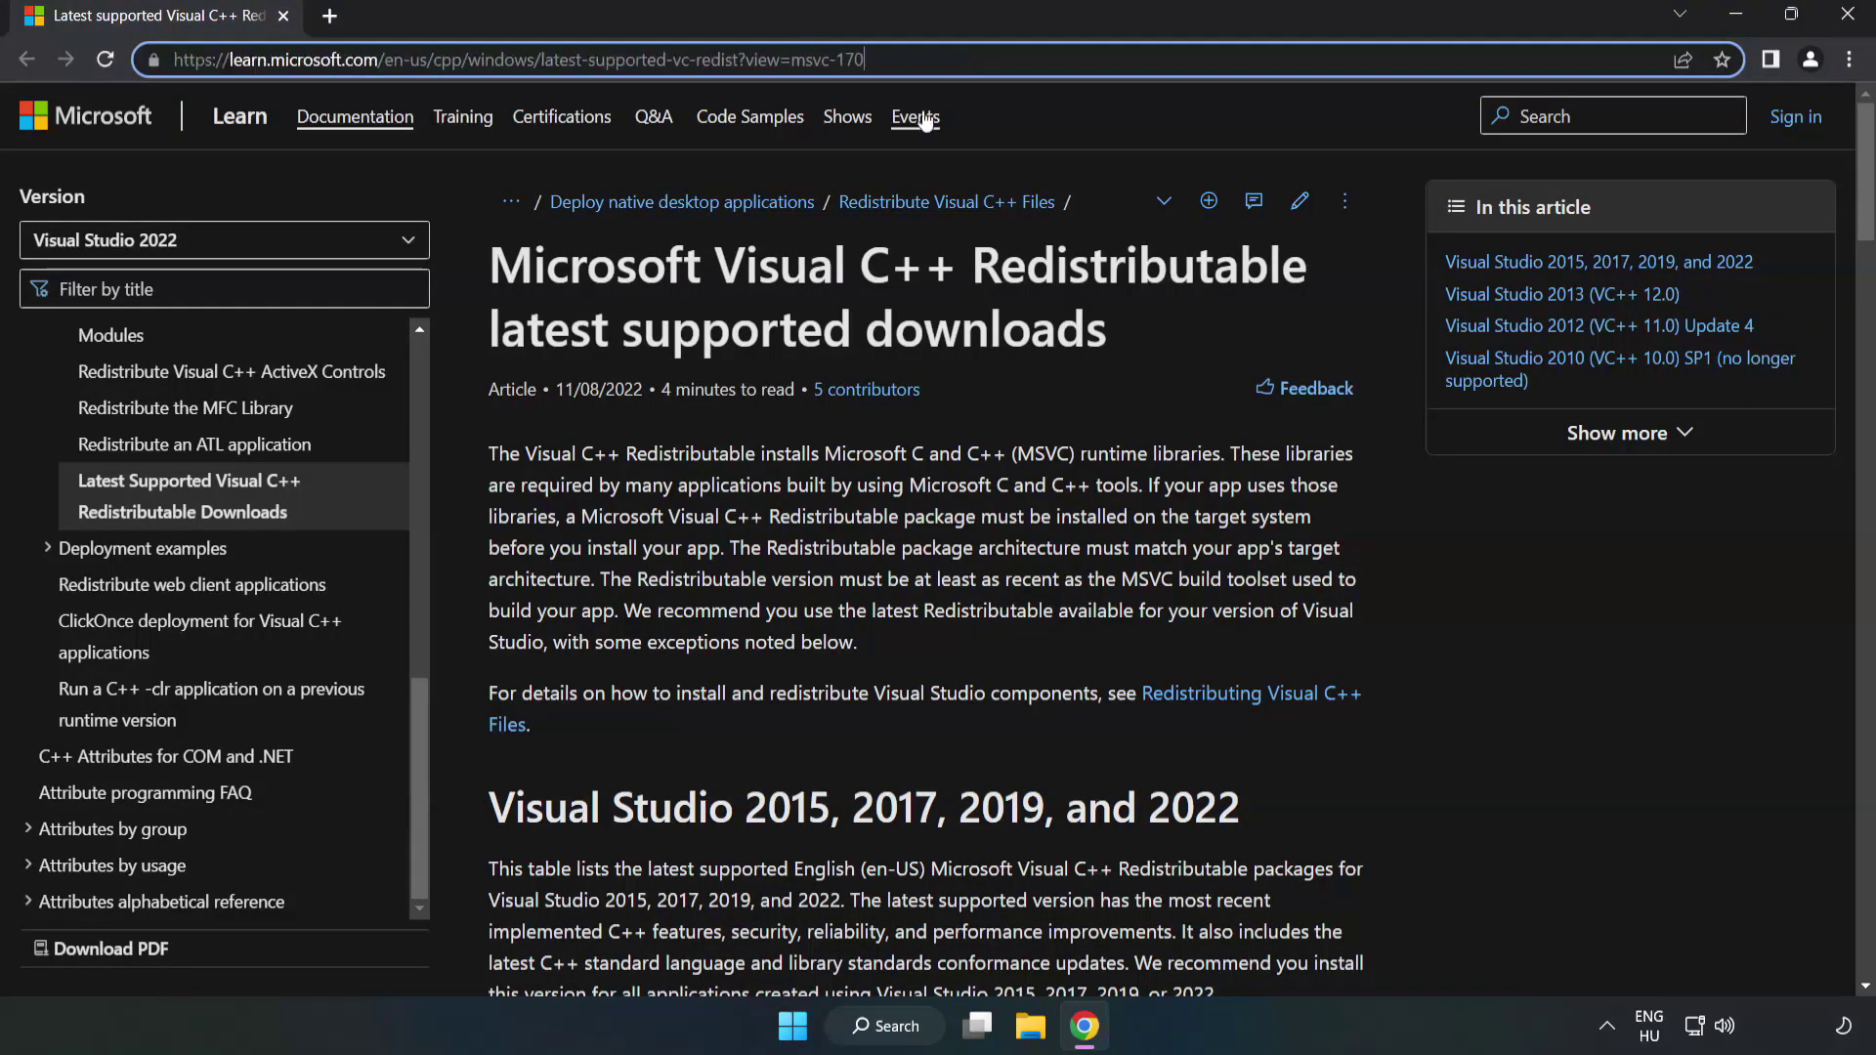
click(748, 350)
scroll(748, 350, down, 6)
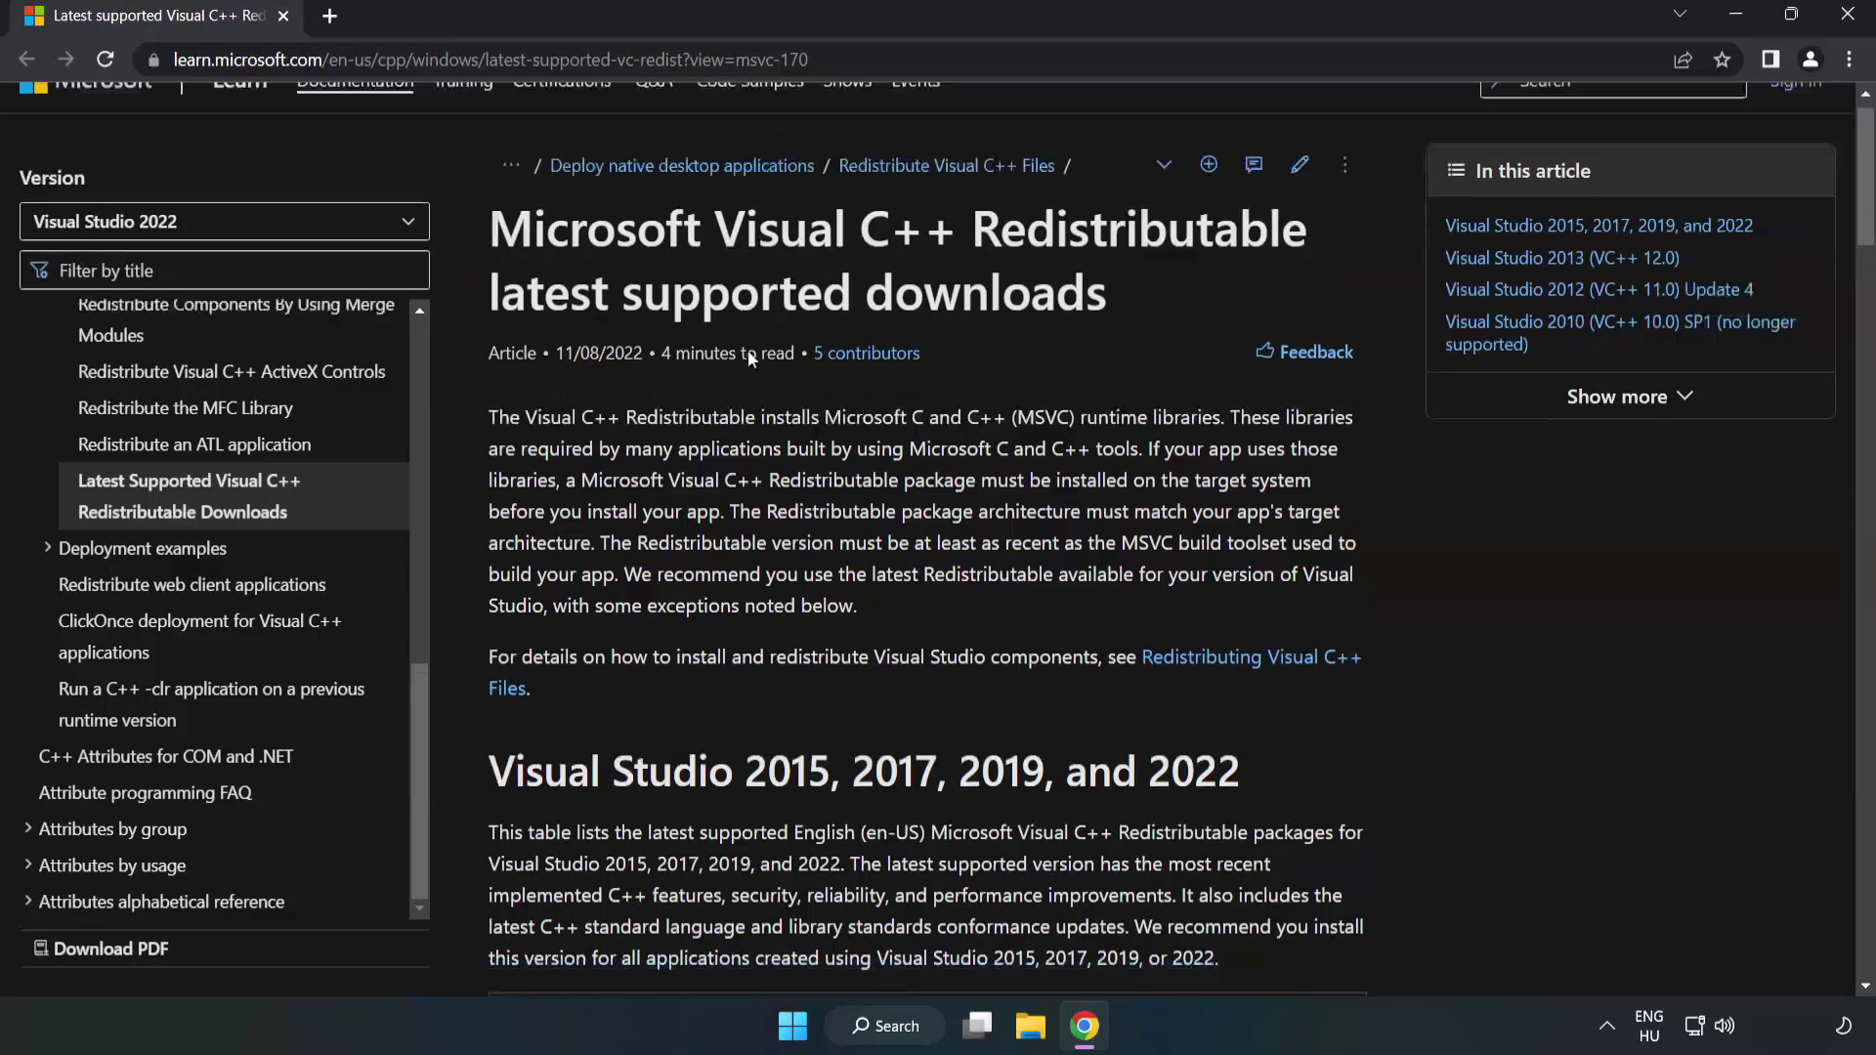
scroll(756, 368, down, 1)
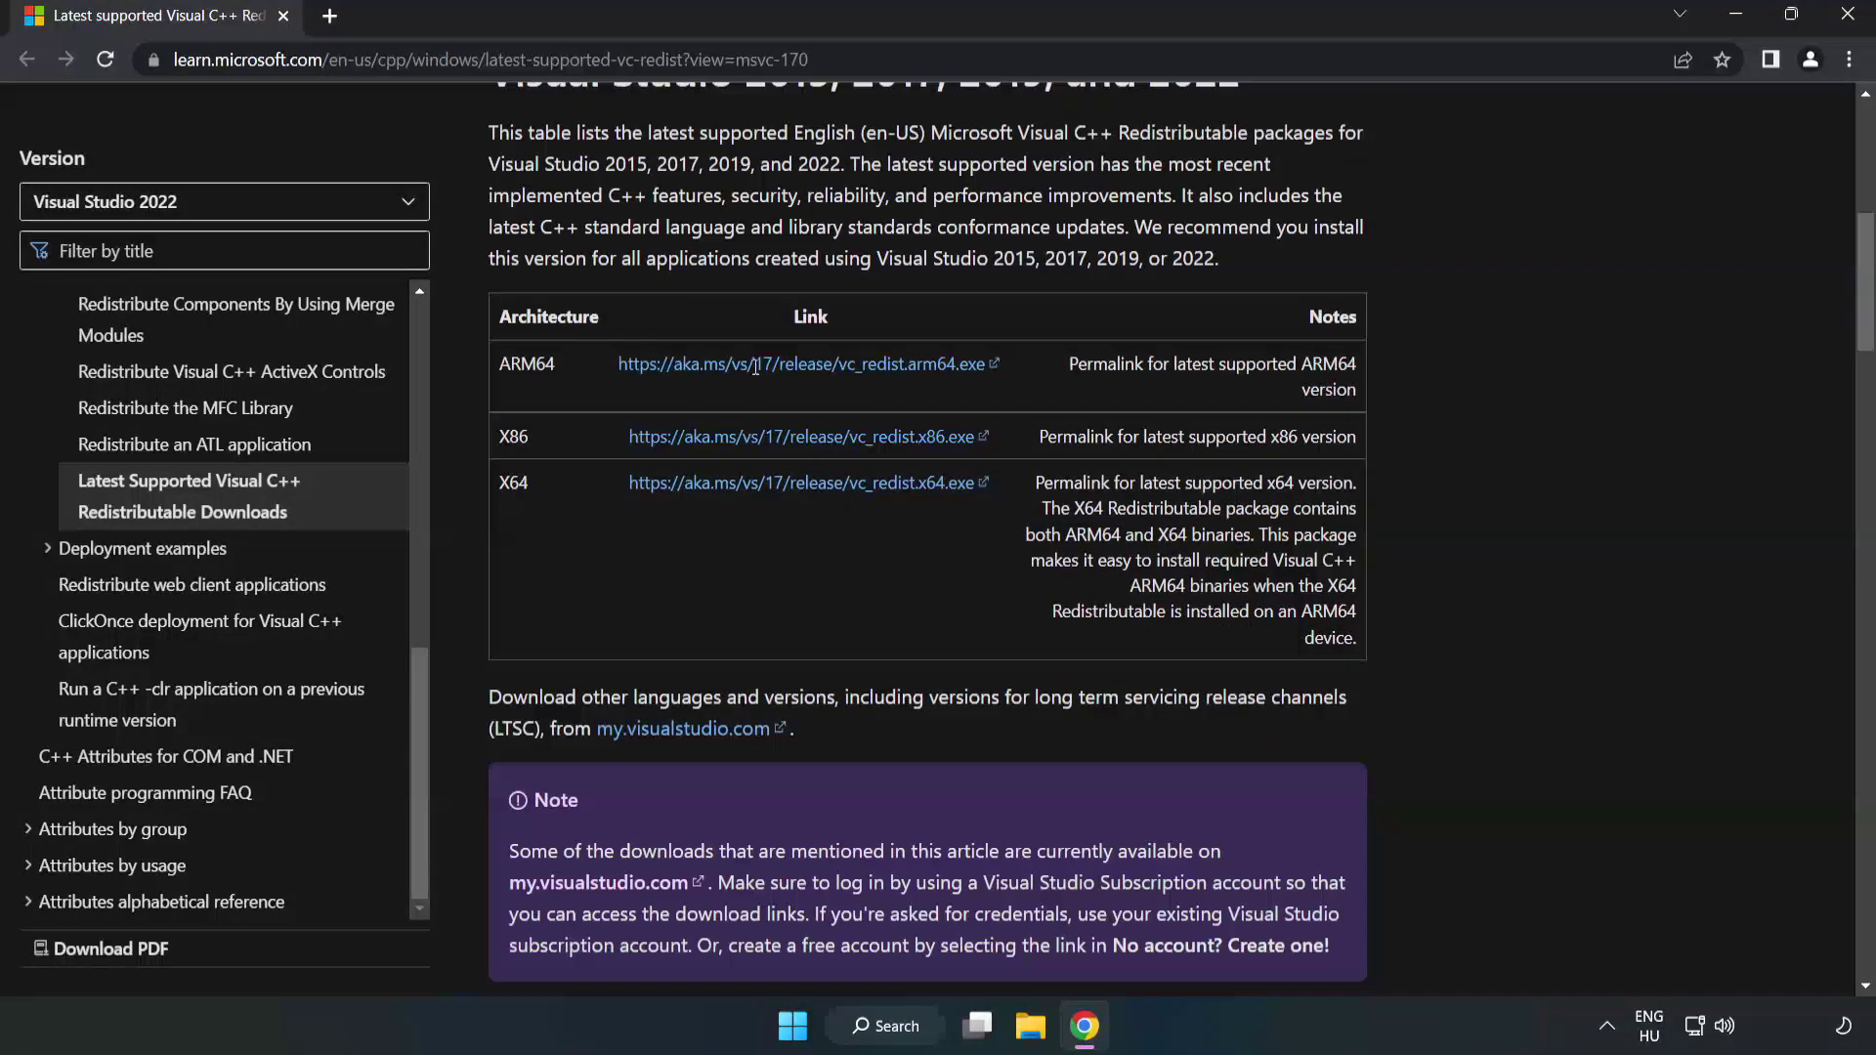
scroll(689, 364, up, 1)
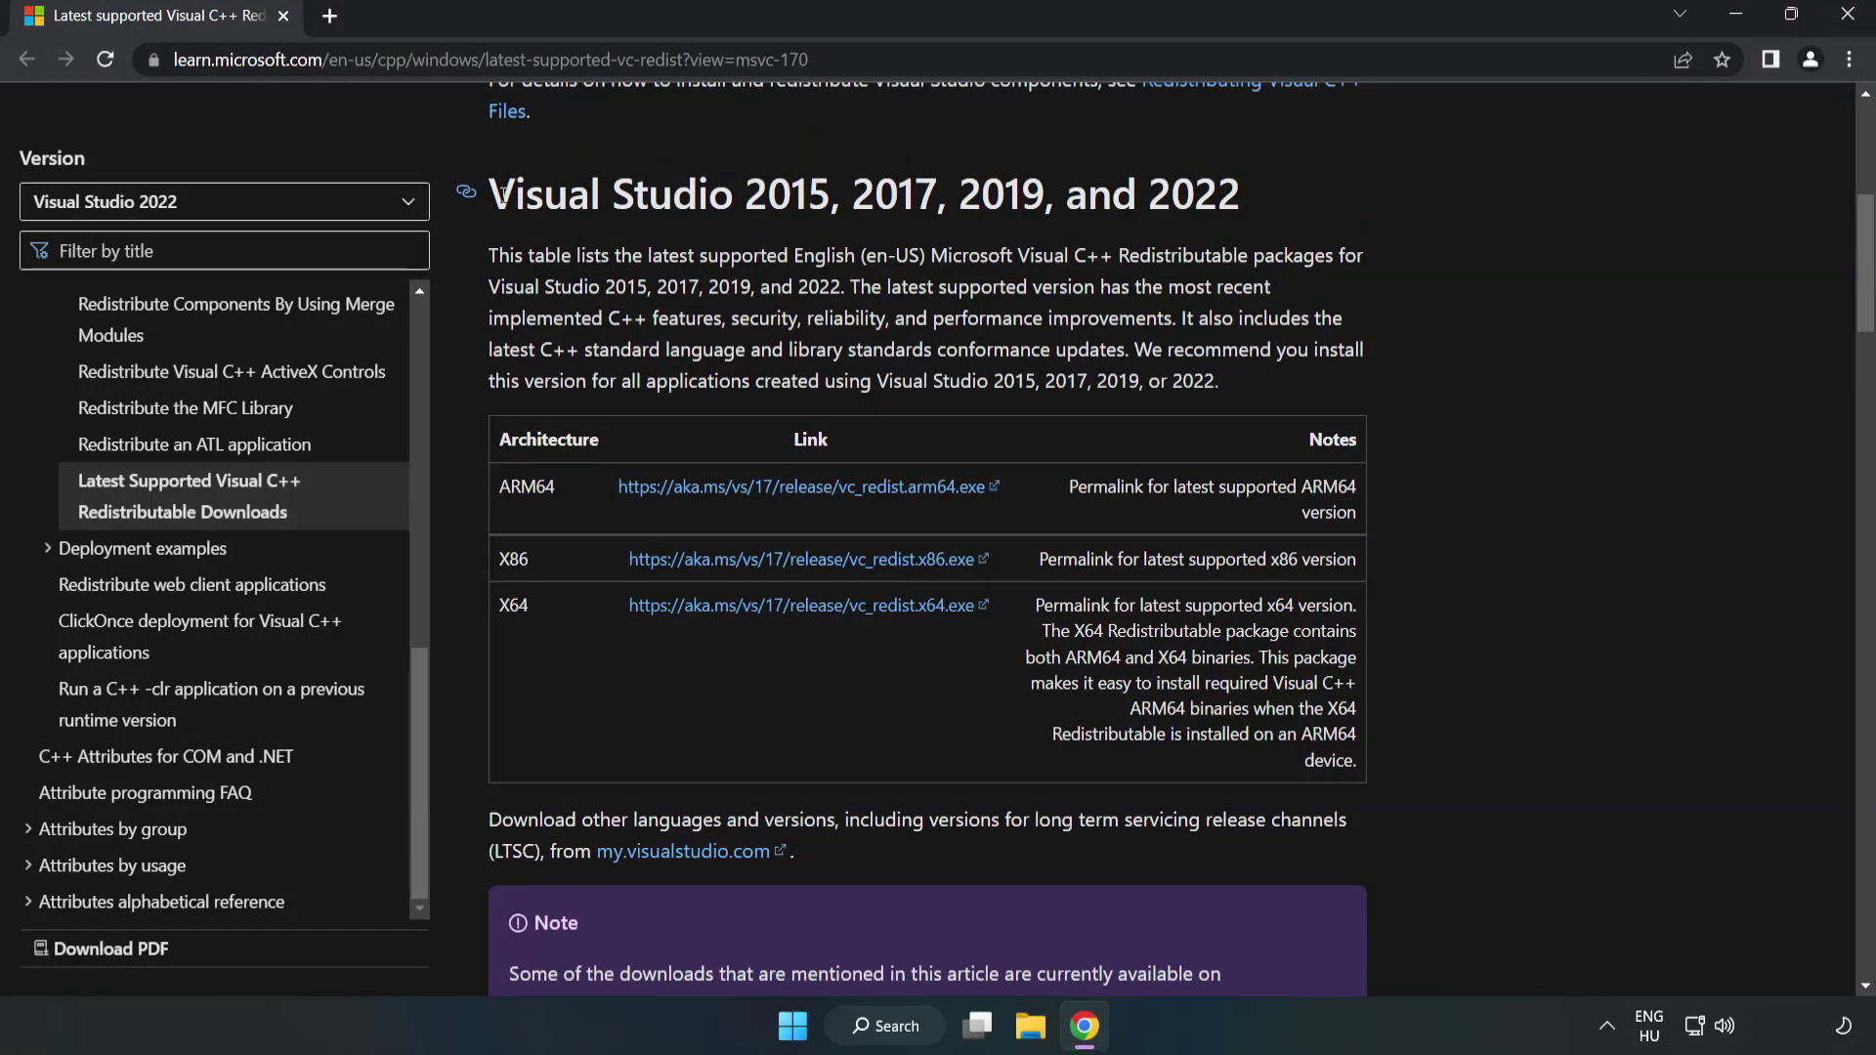
drag(501, 193, 1240, 200)
click(1163, 246)
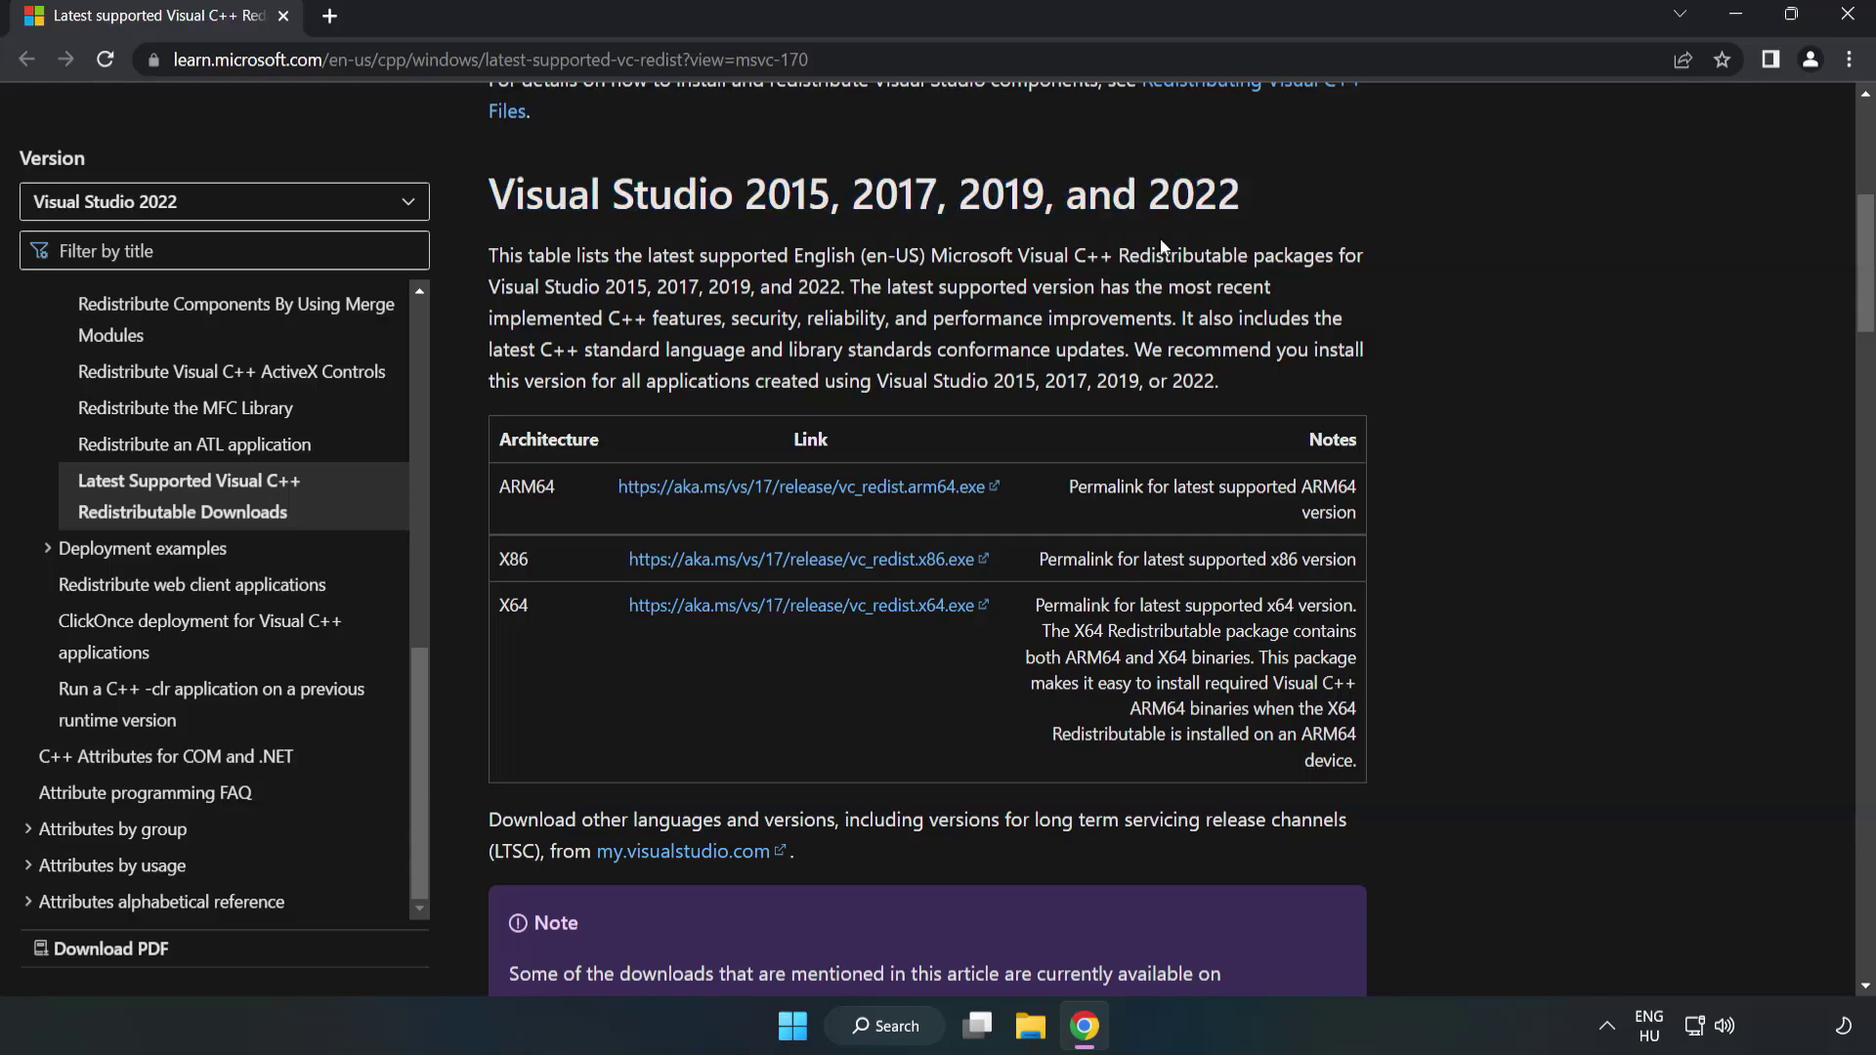
click(768, 484)
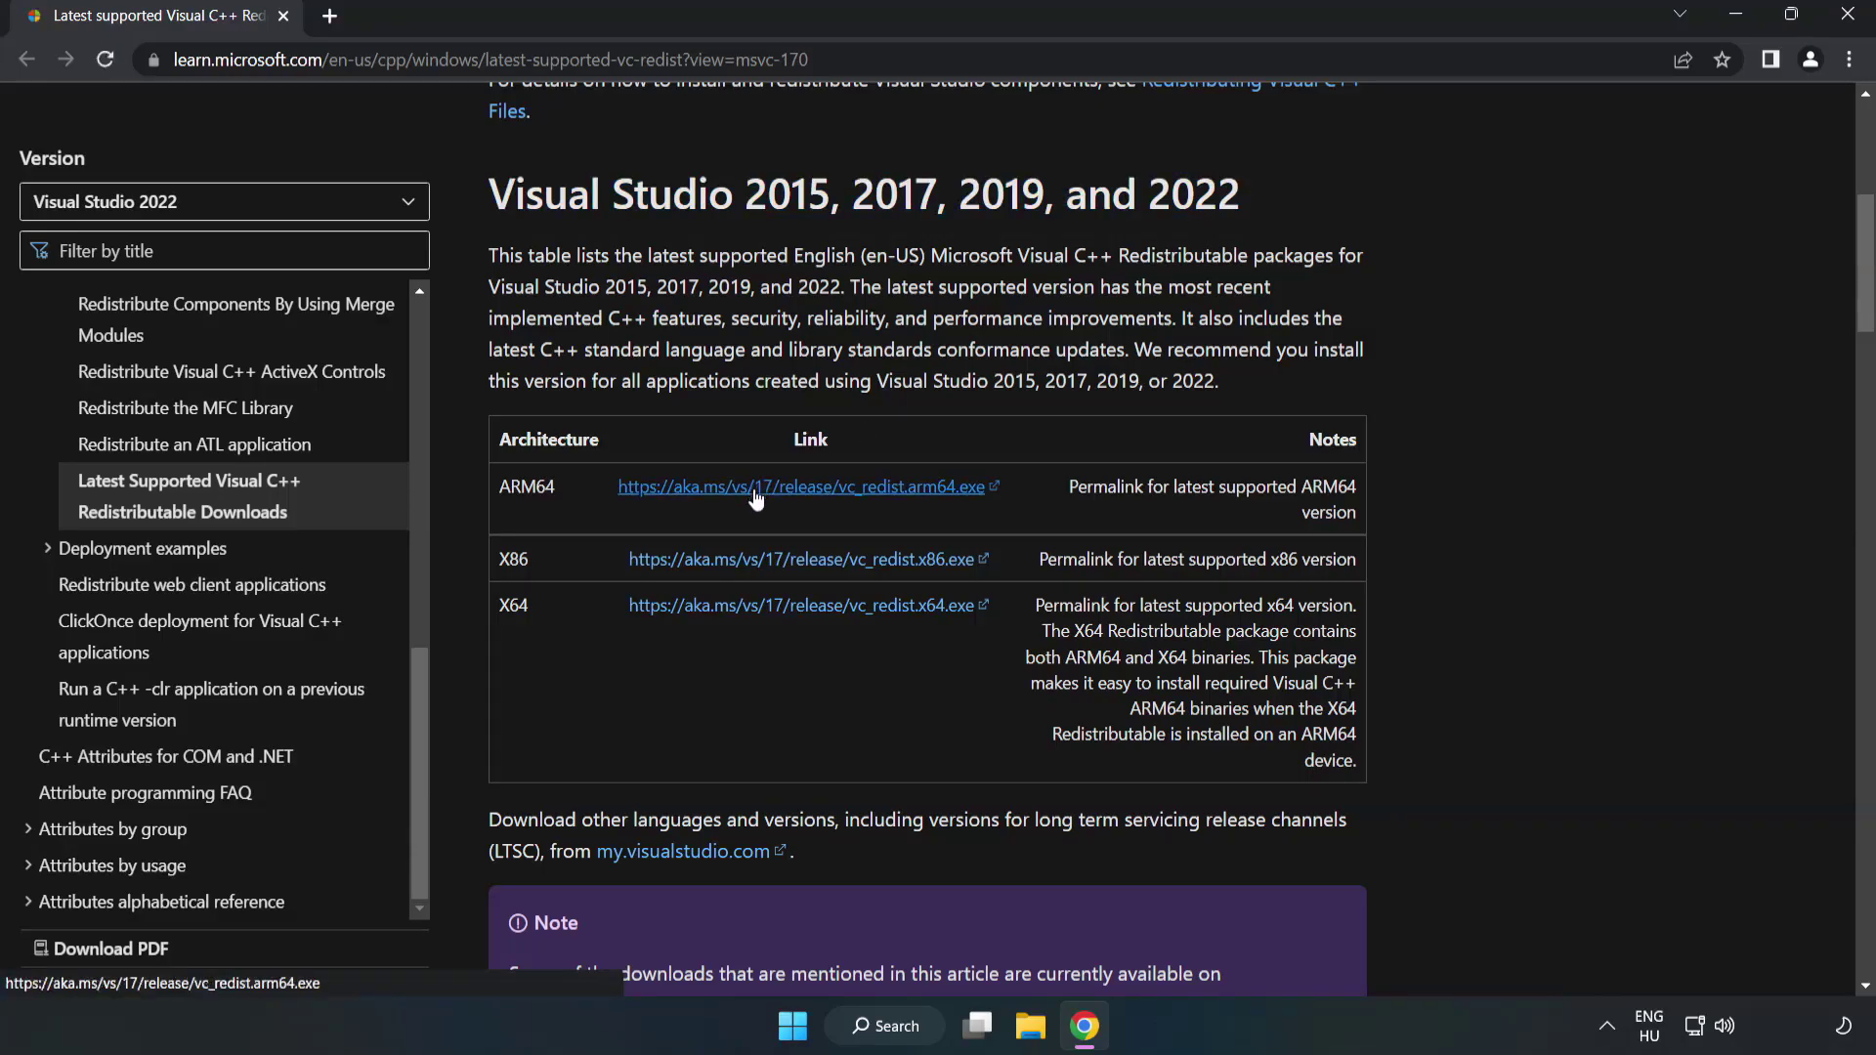
click(763, 577)
click(789, 610)
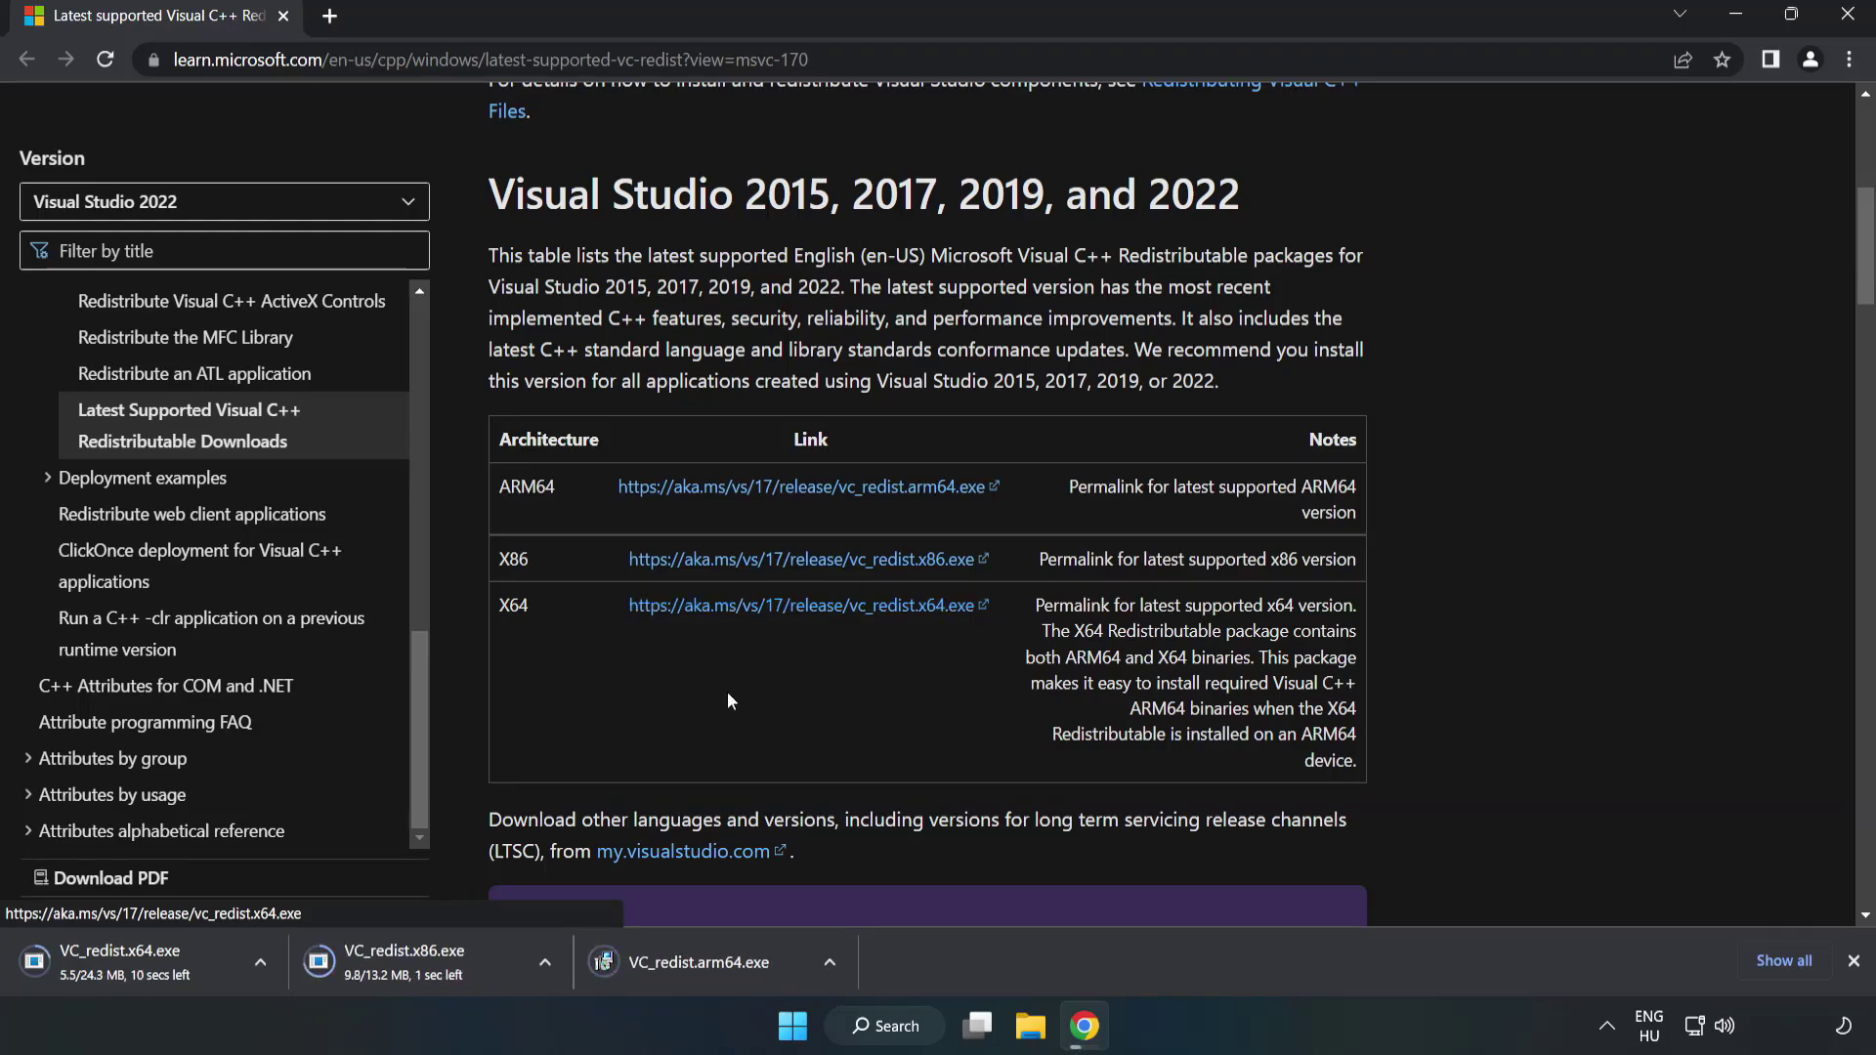
- Run VC_redist.arm64.exe, accept the license and install, then close the unsupported-processor failure
click(715, 963)
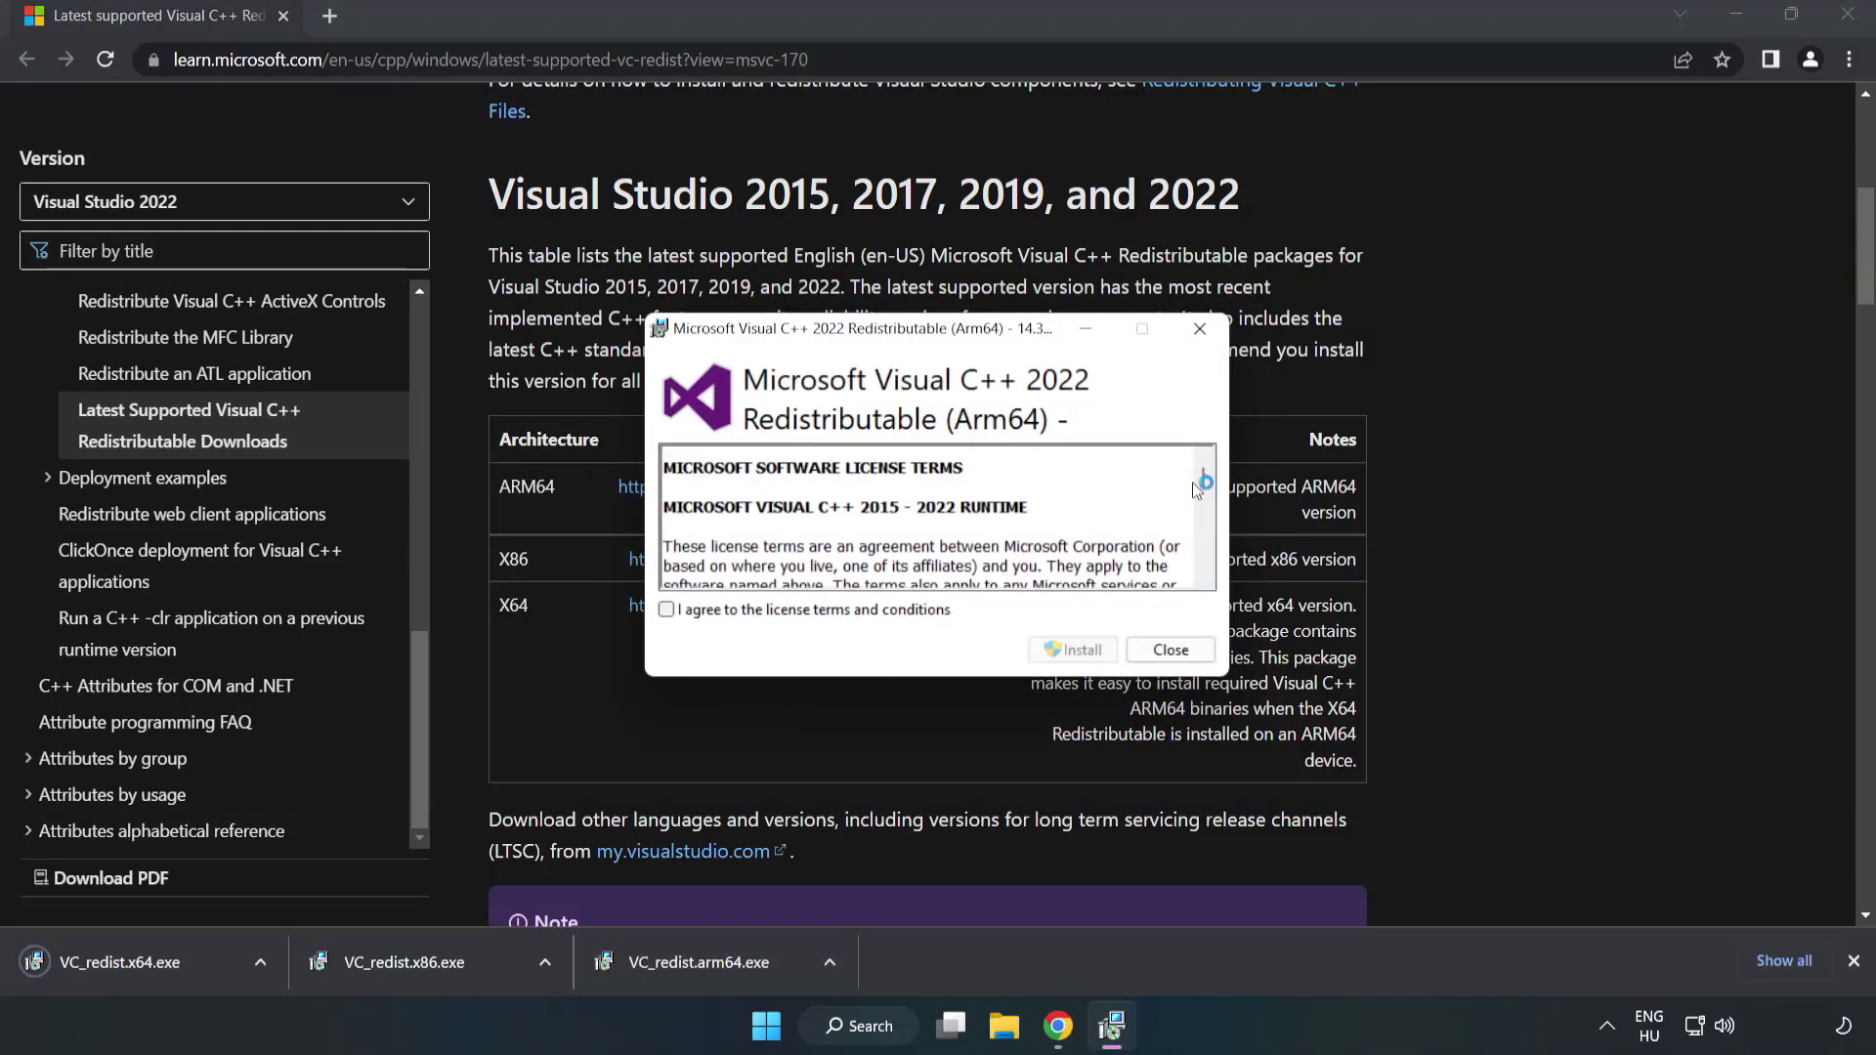
scroll(1204, 479, down, 15)
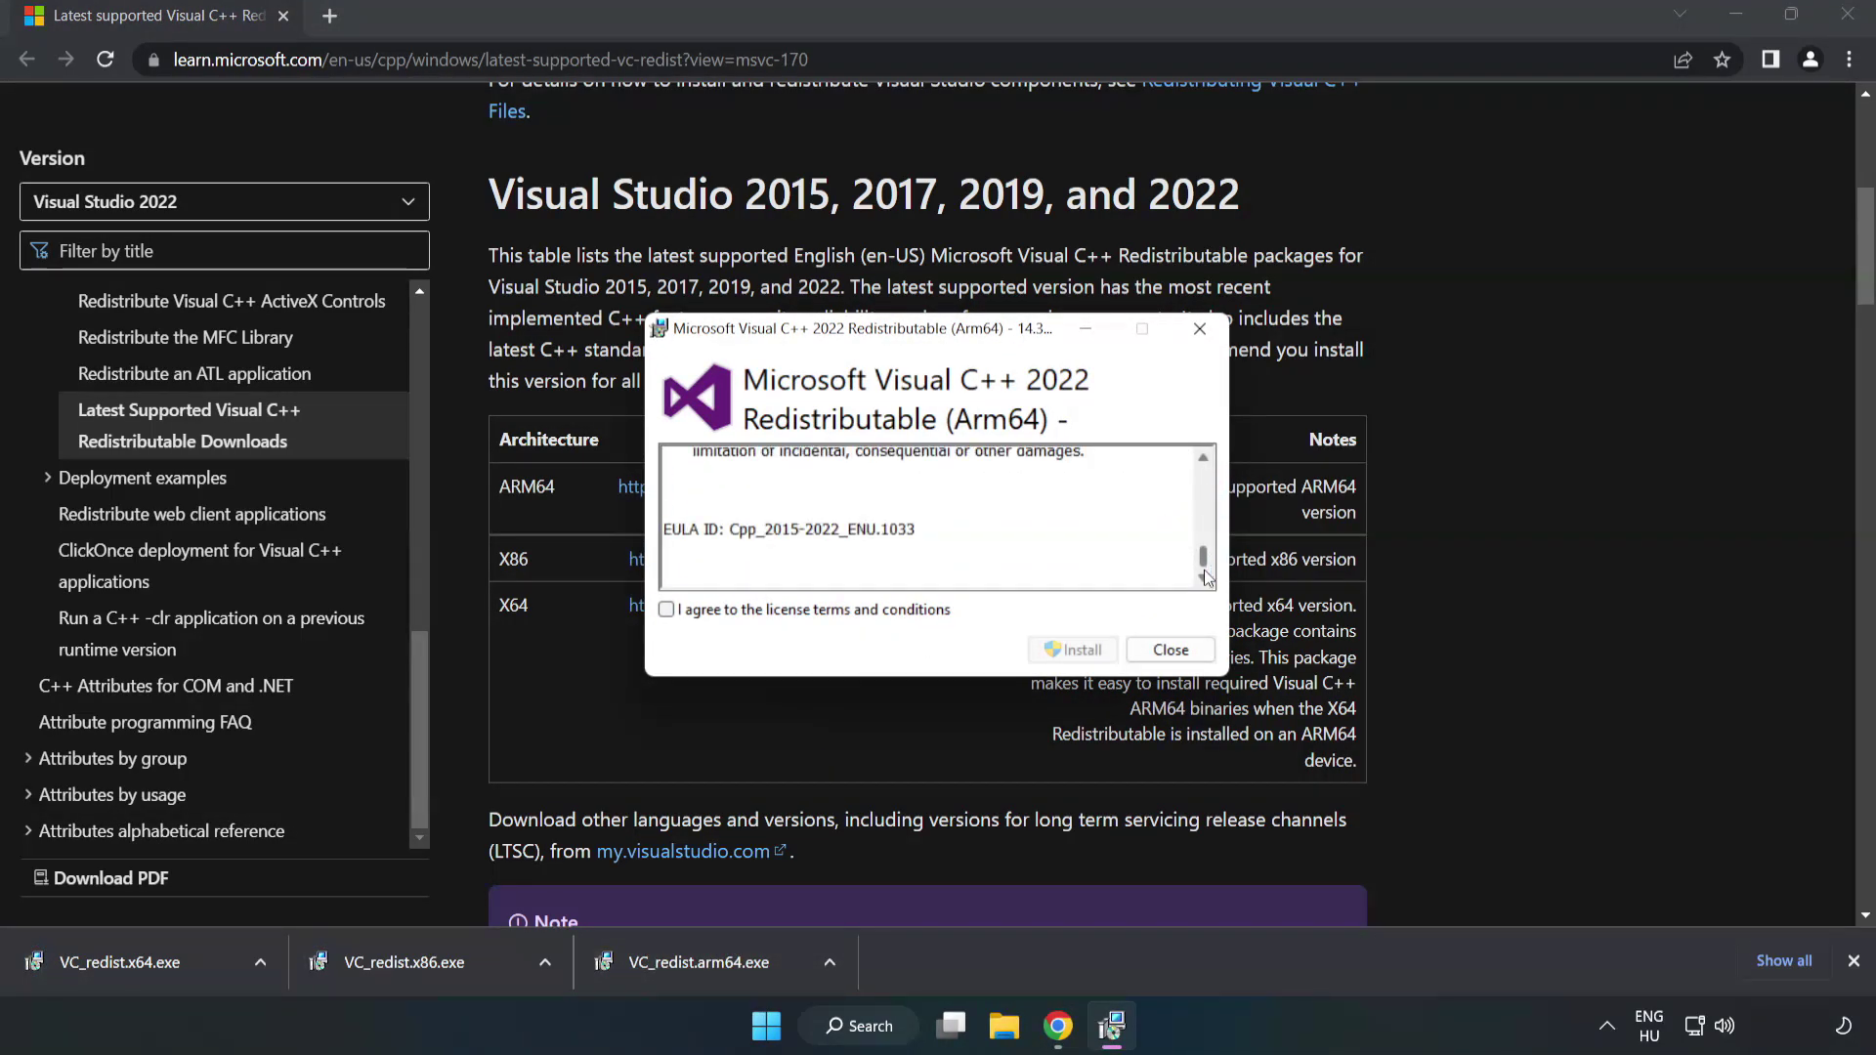
click(667, 610)
click(1078, 653)
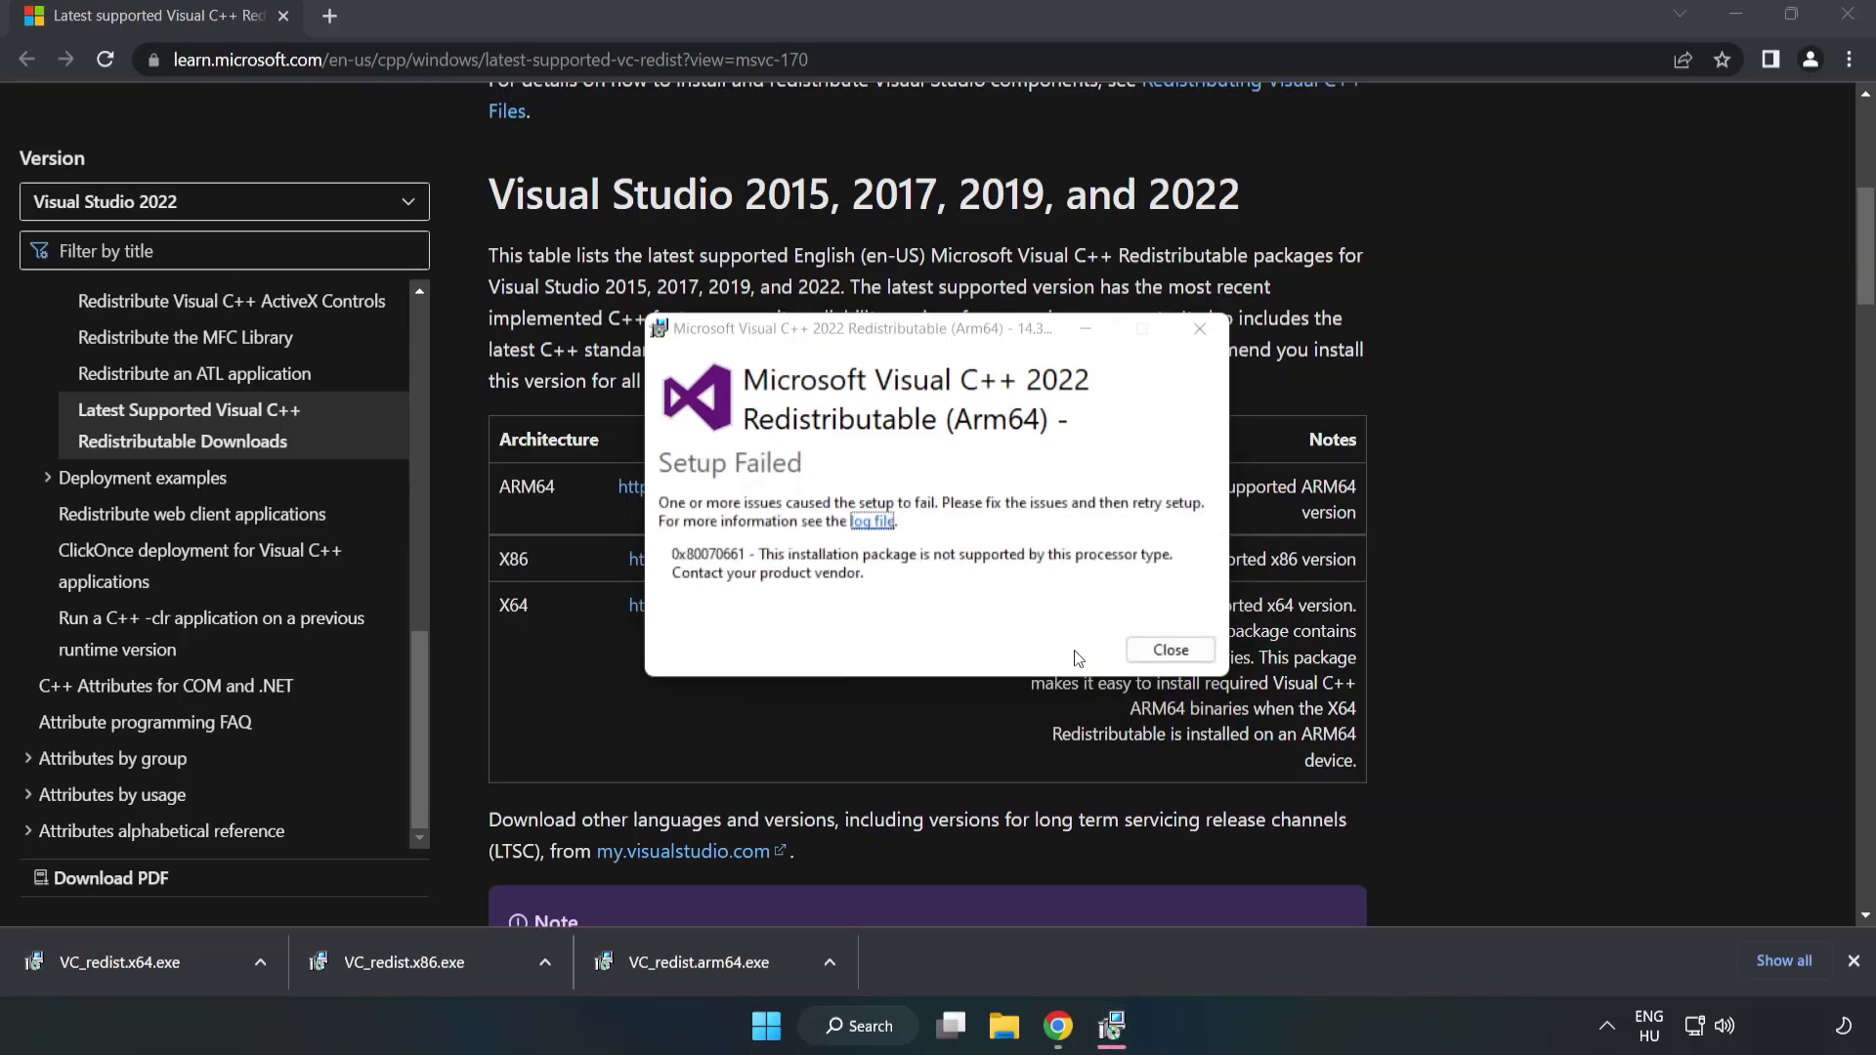
click(1171, 650)
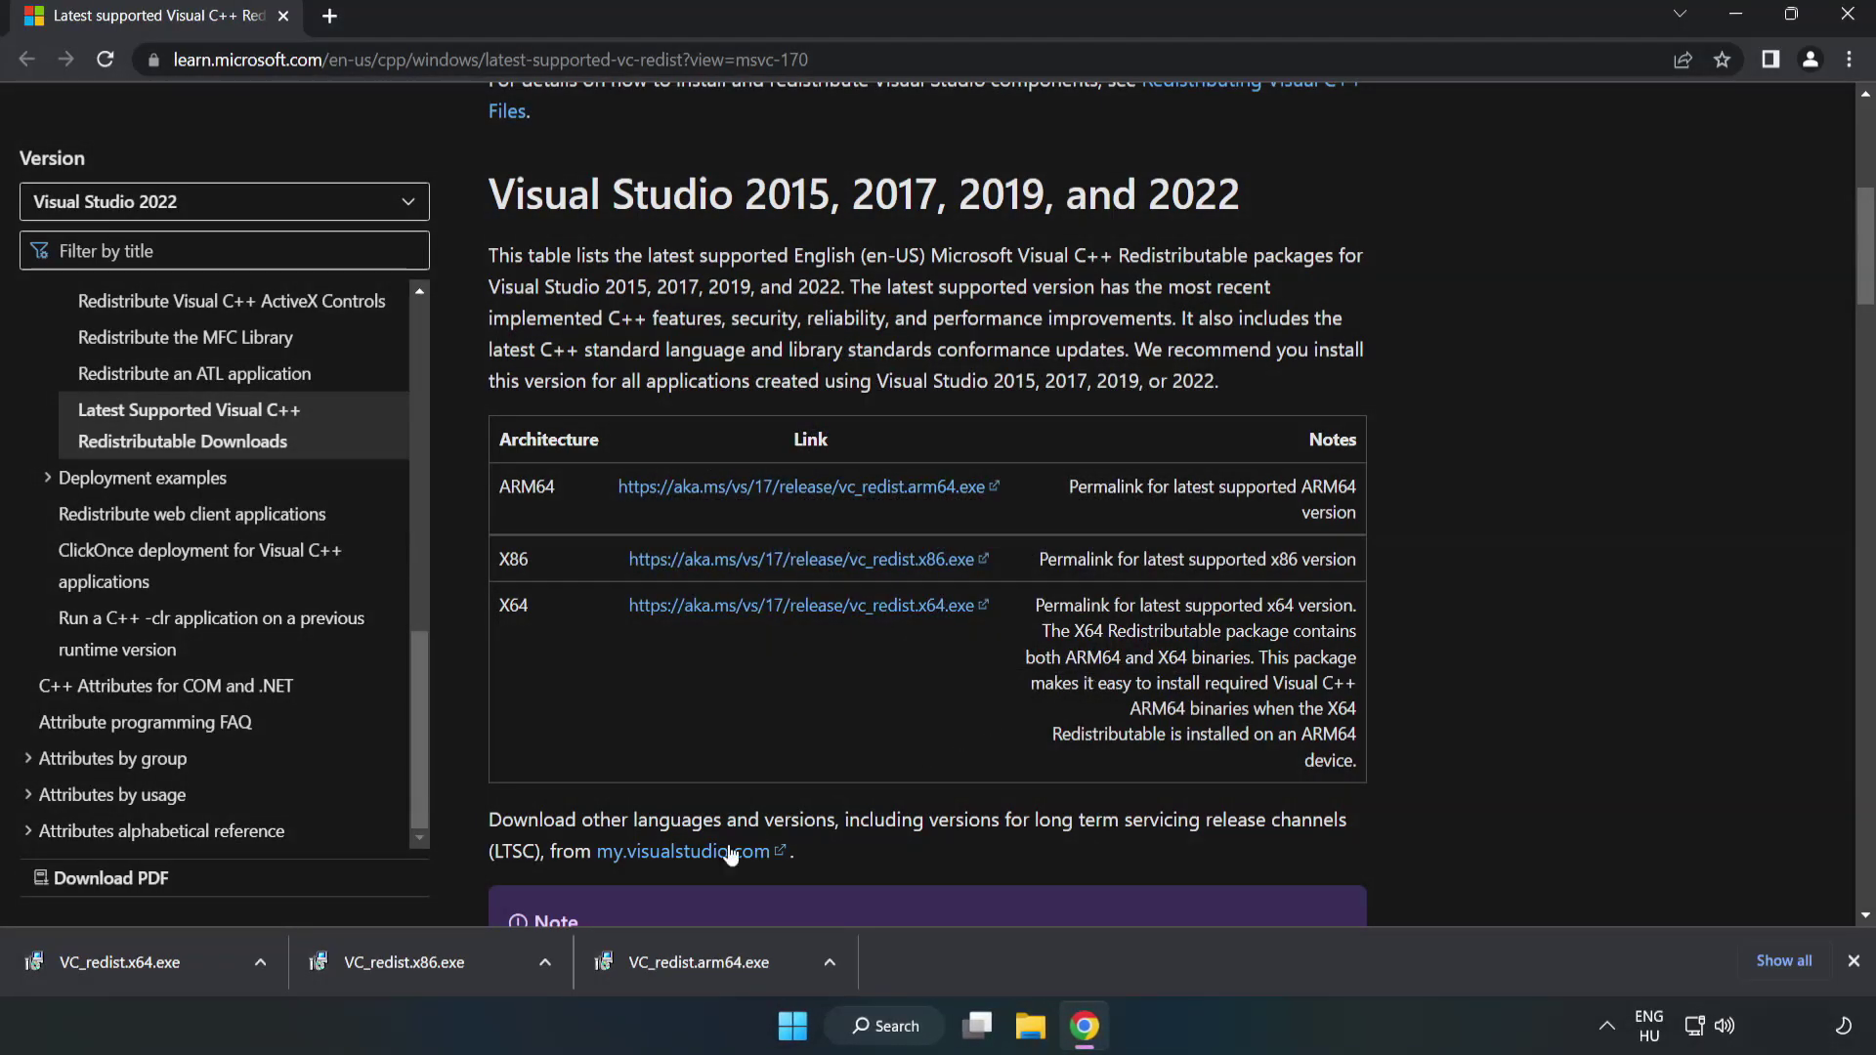
- Install the x86 Visual C++ 2015-2022 redistributable from VC_redist.x86.exe, accepting the licence terms
click(416, 965)
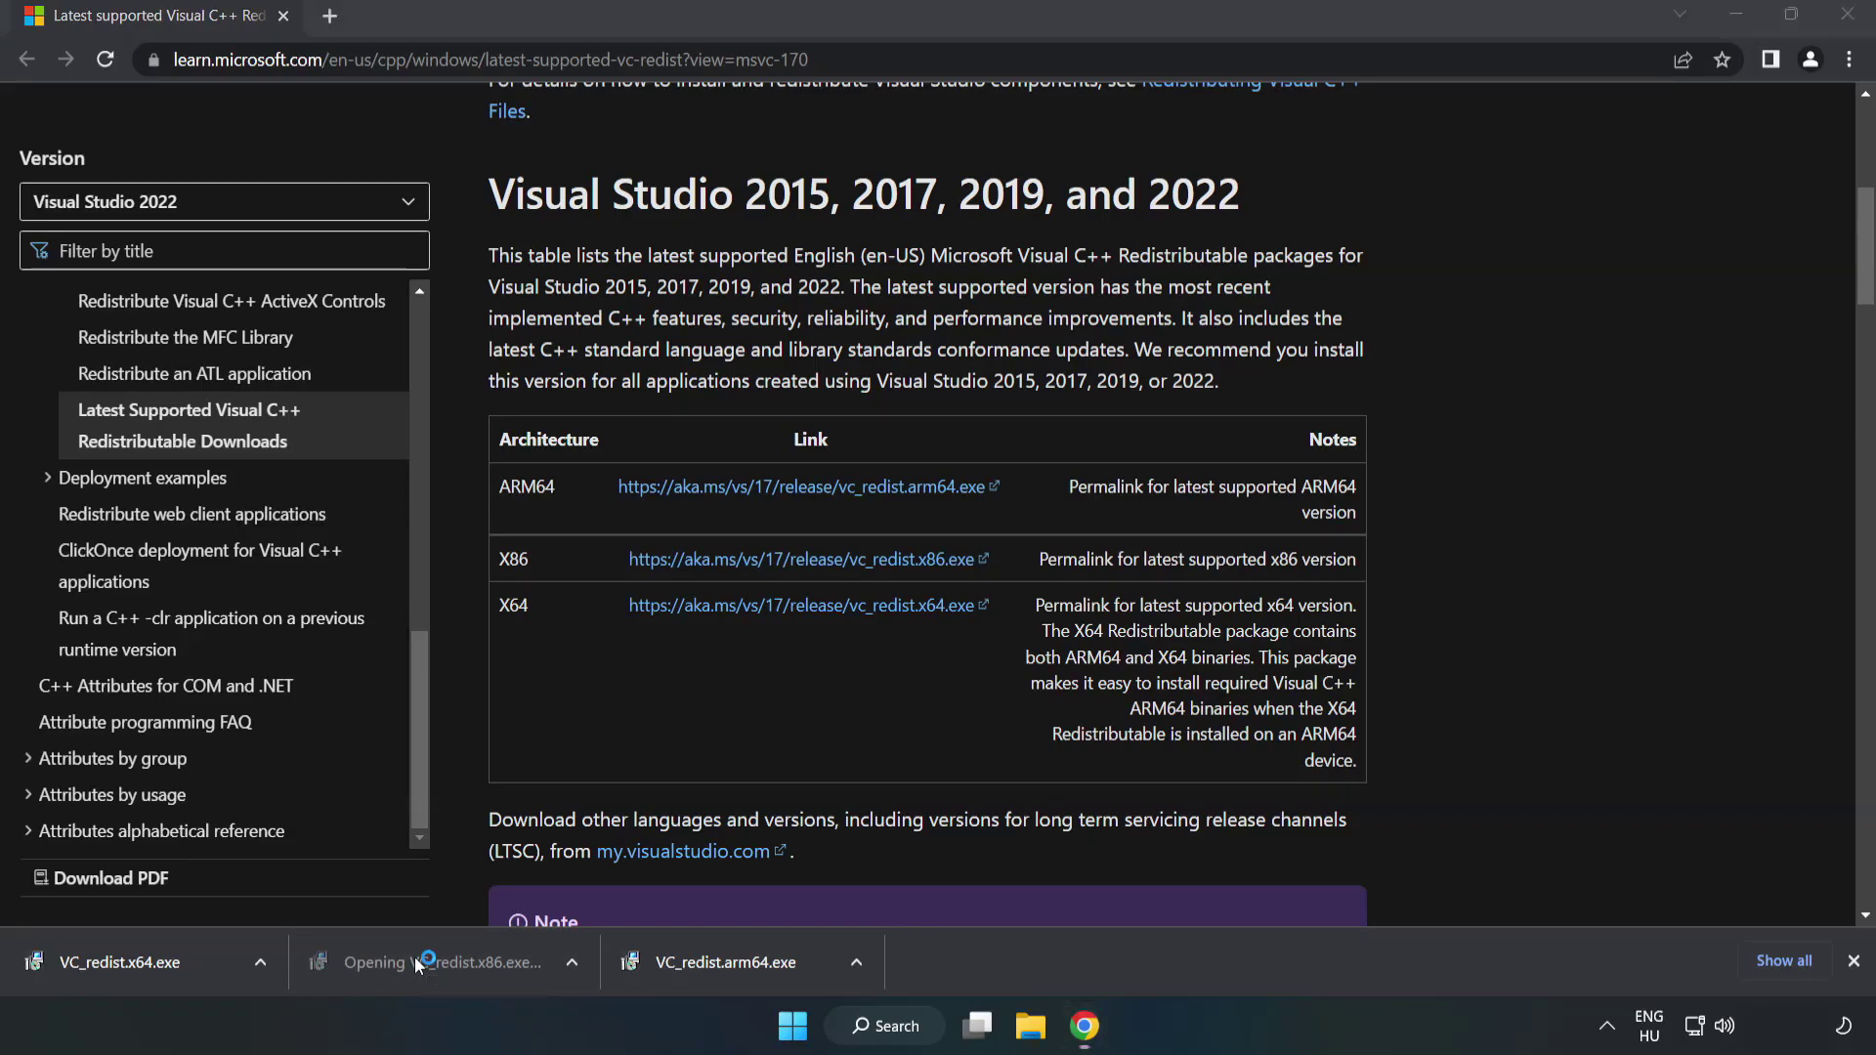
drag(1201, 479, 1202, 585)
click(665, 609)
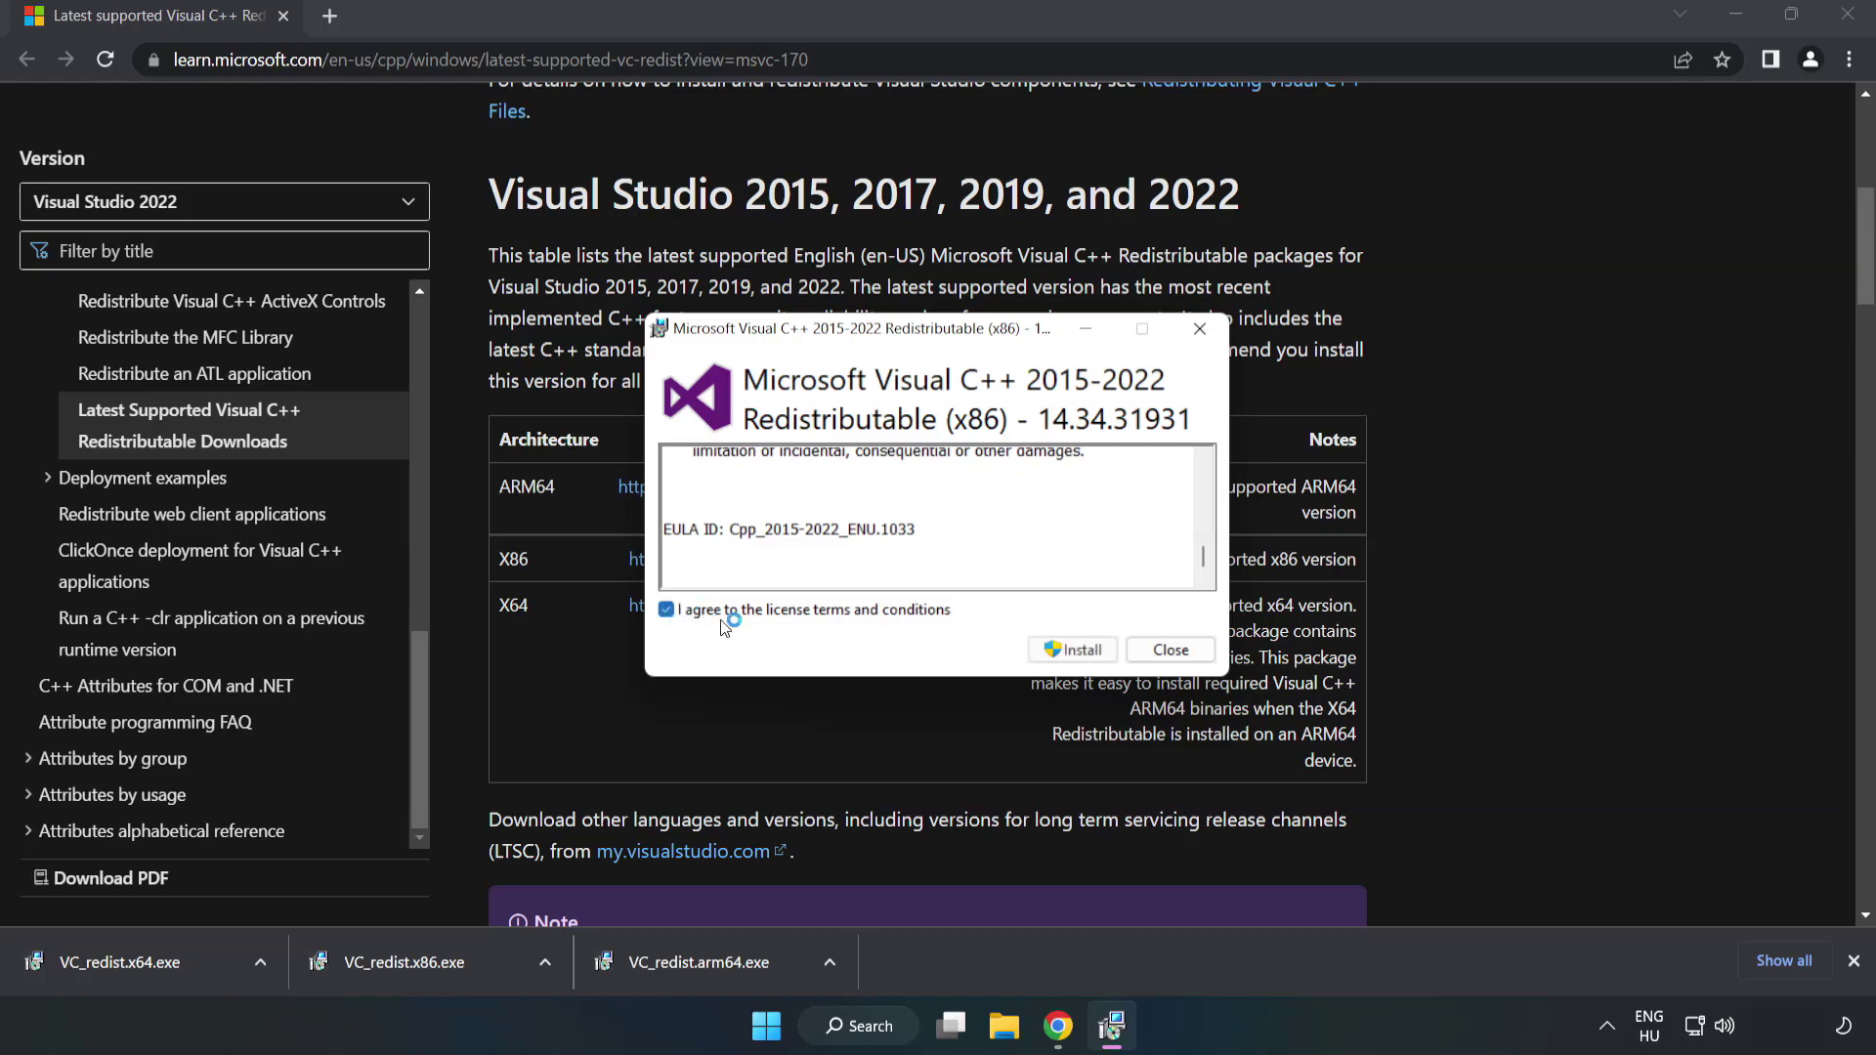
click(1065, 651)
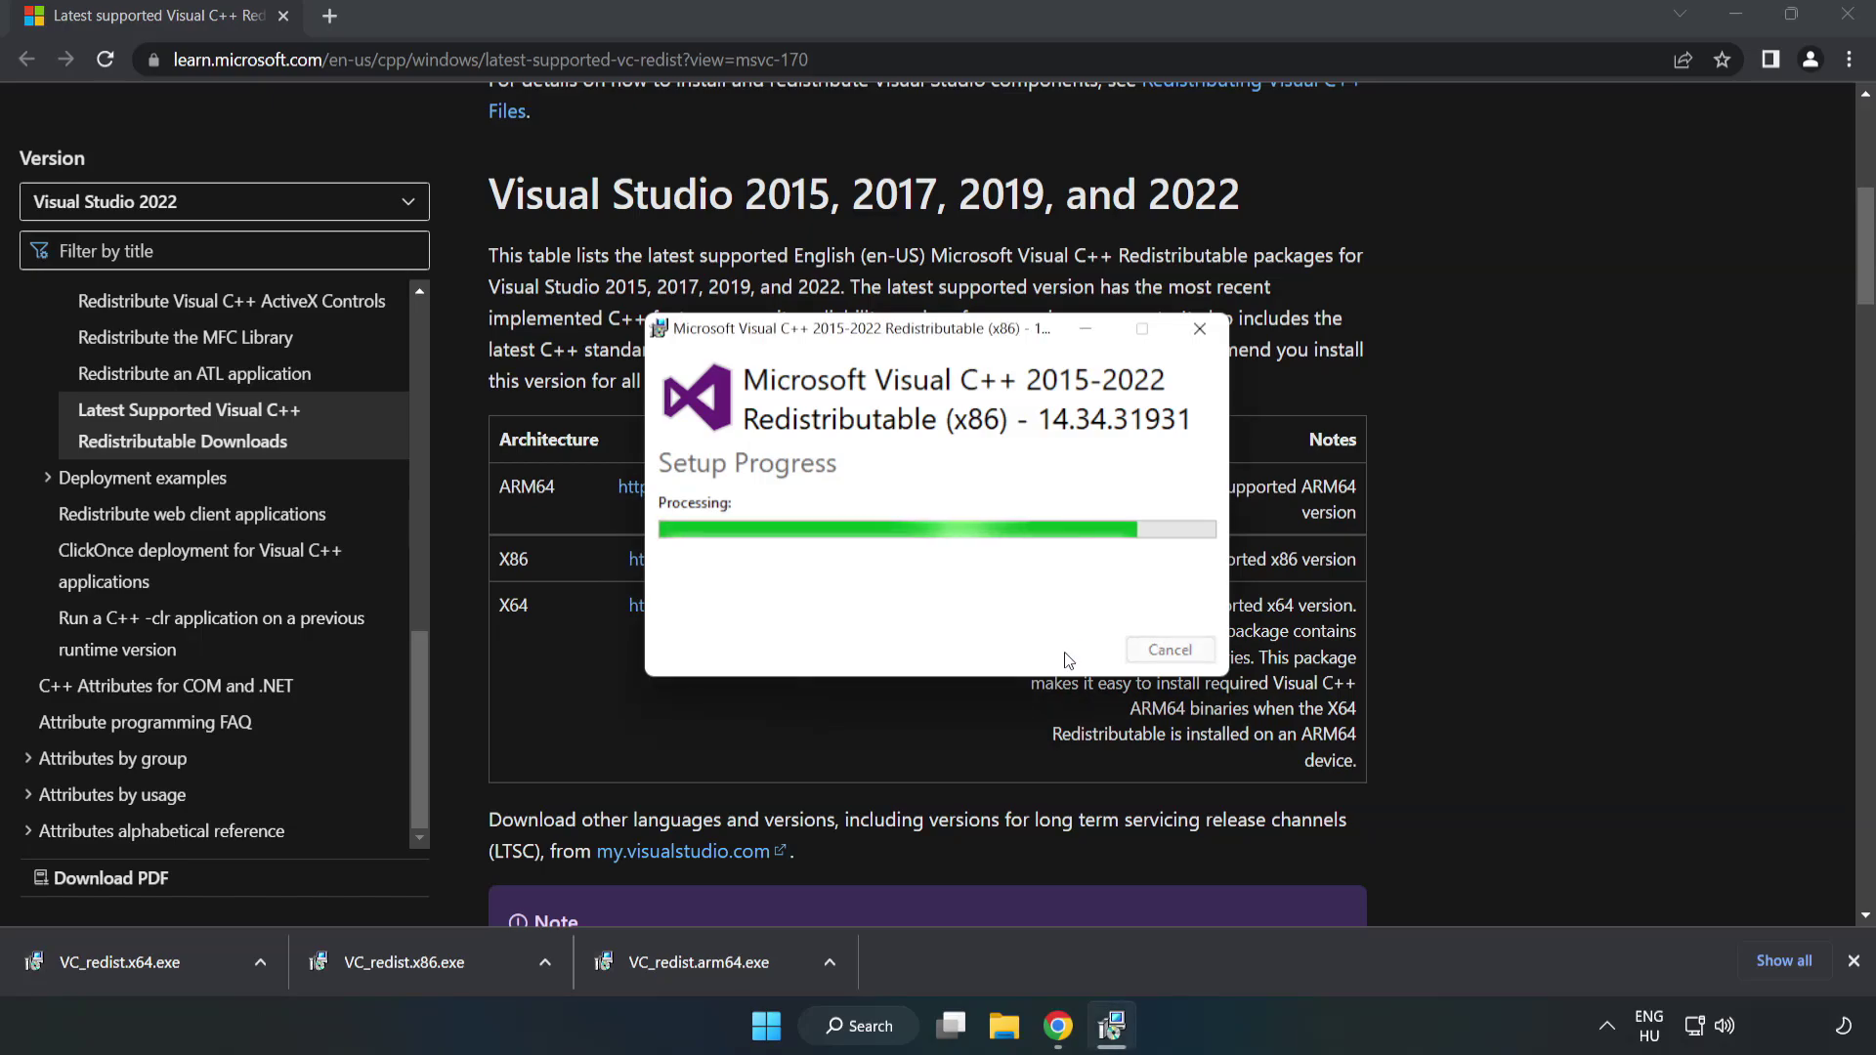
click(1172, 651)
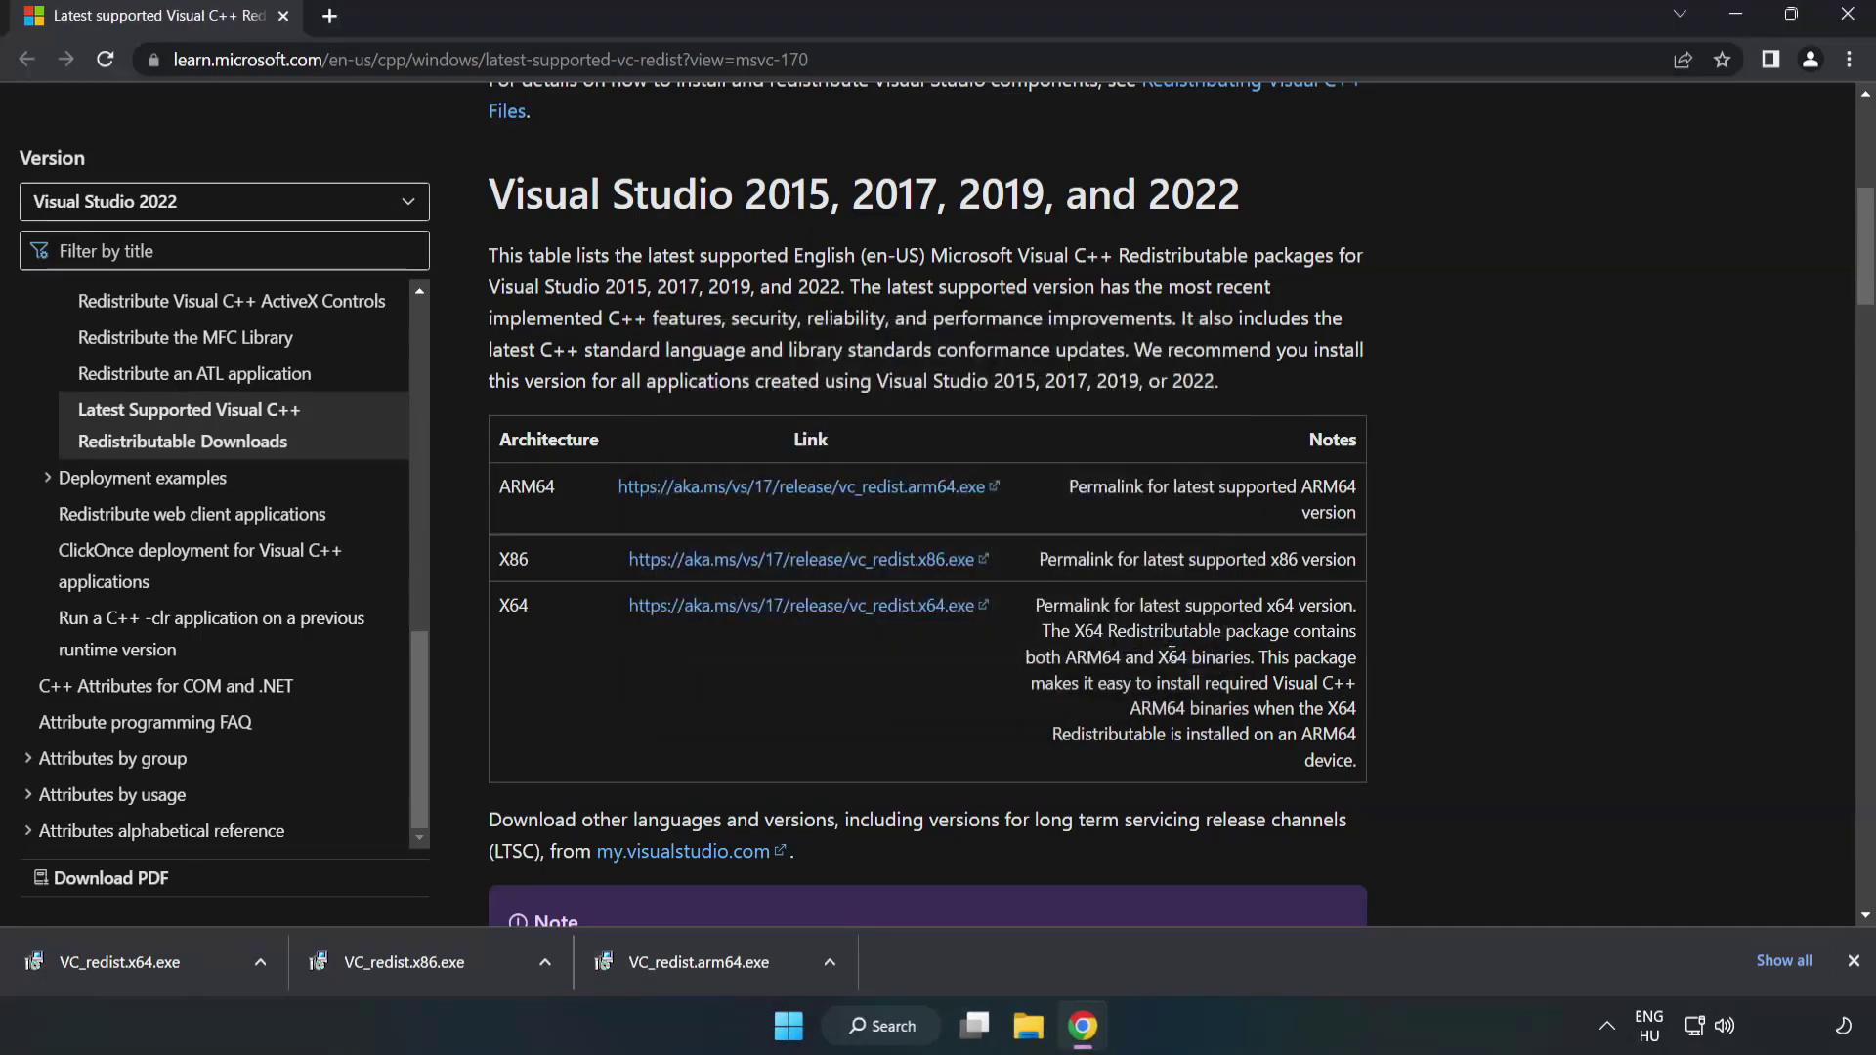
- Install the x64 Visual C++ 2015-2022 redistributable (14.34.31931) from VC_redist.x64.exe, then close Chrome
click(102, 955)
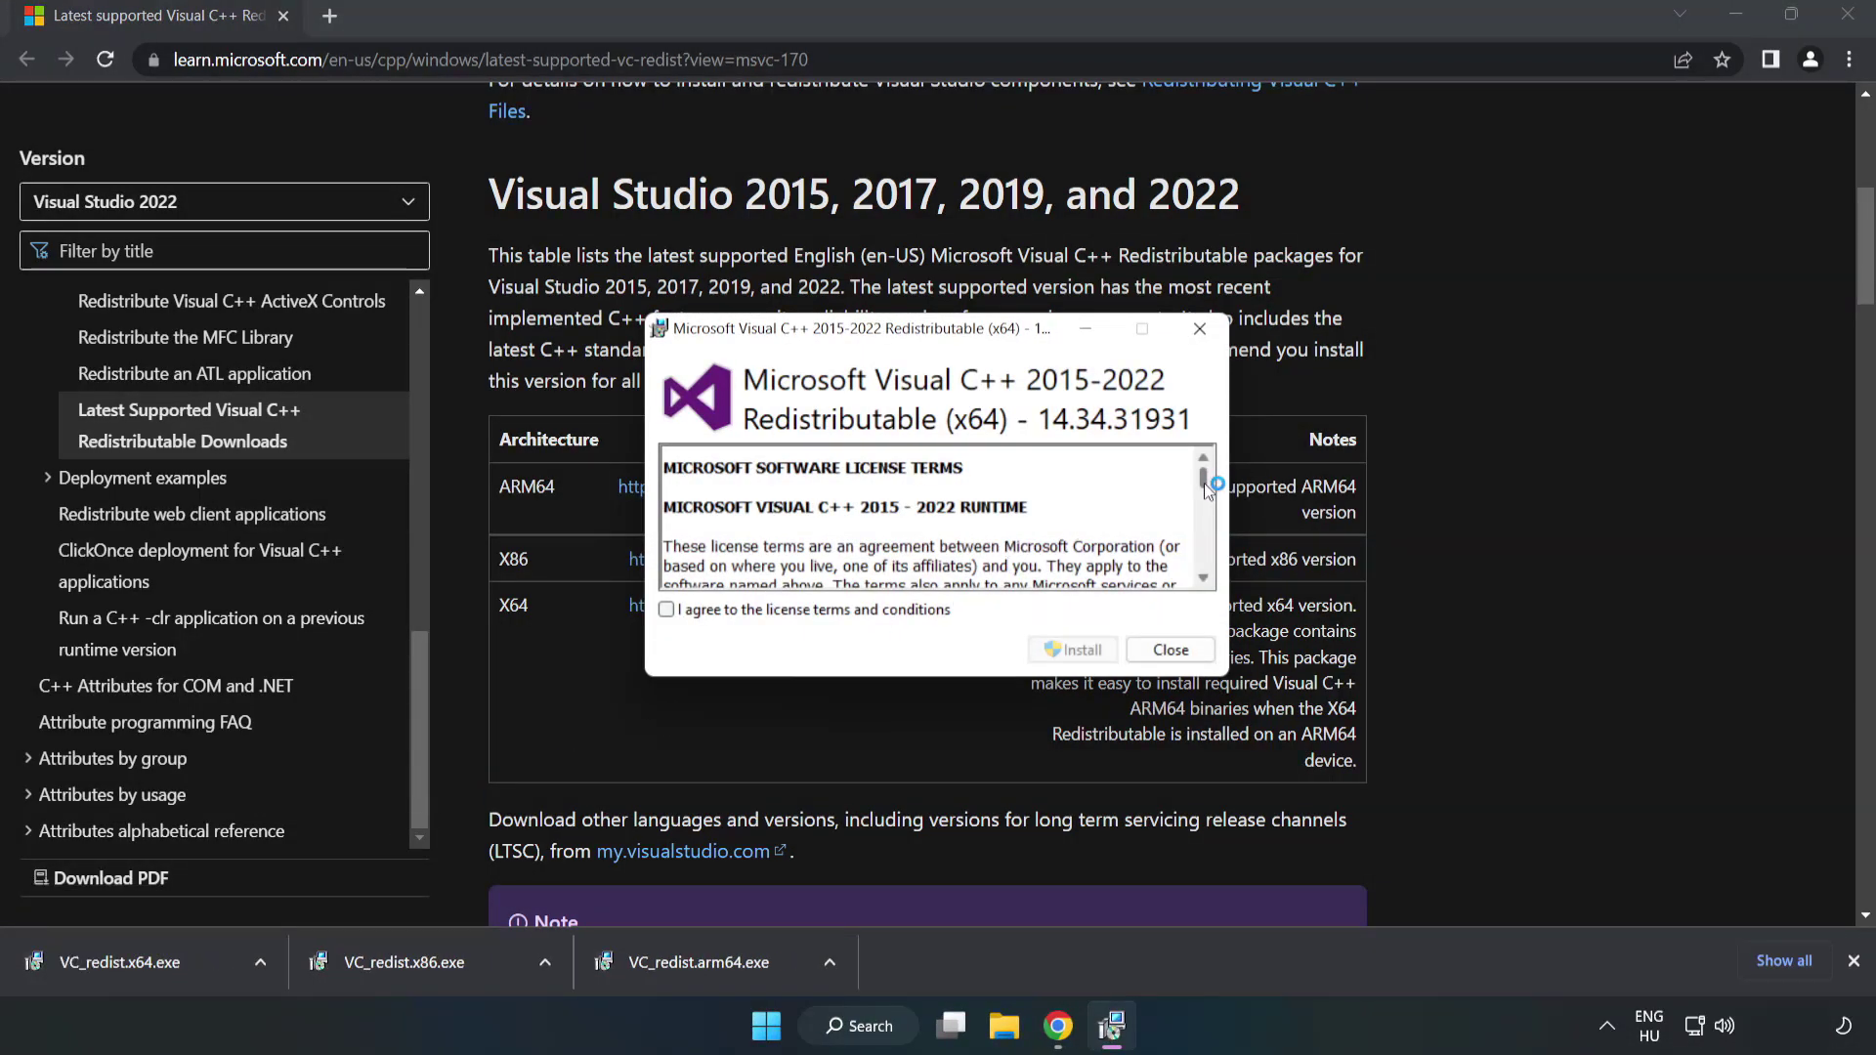
drag(1204, 483, 1206, 571)
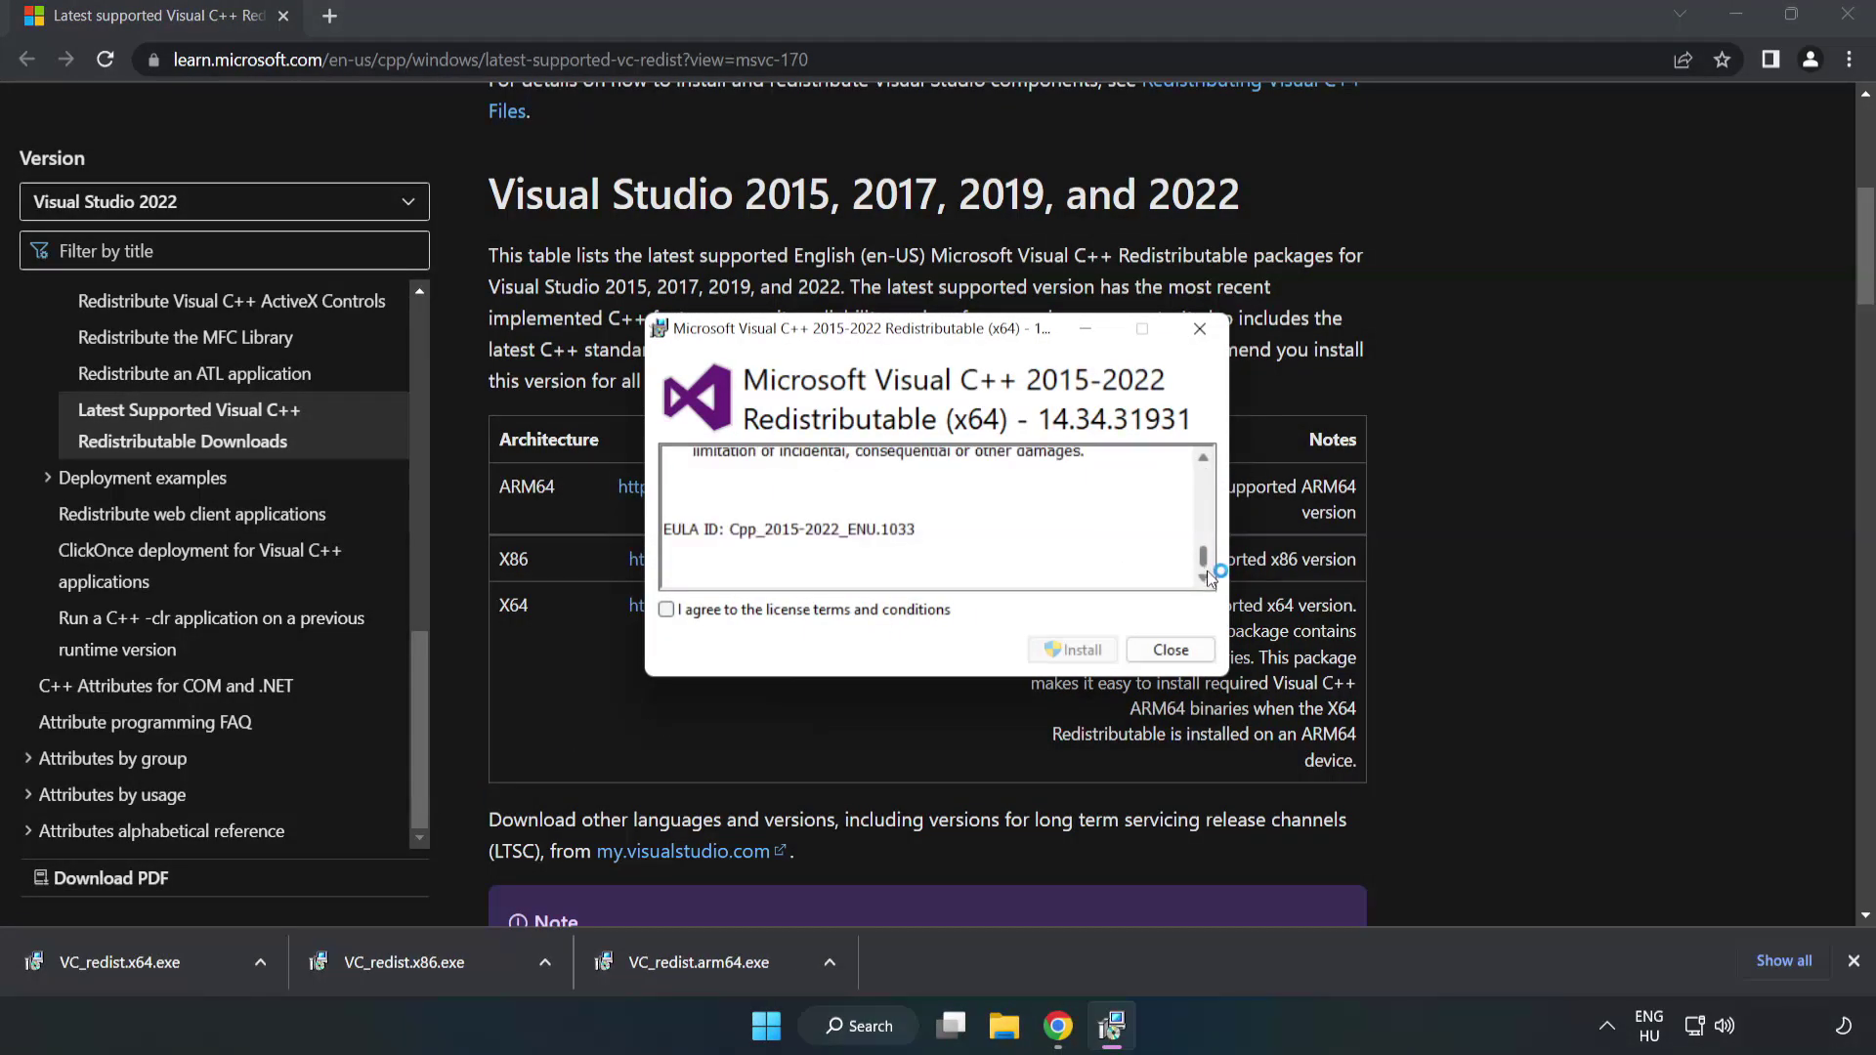
click(666, 610)
click(1077, 647)
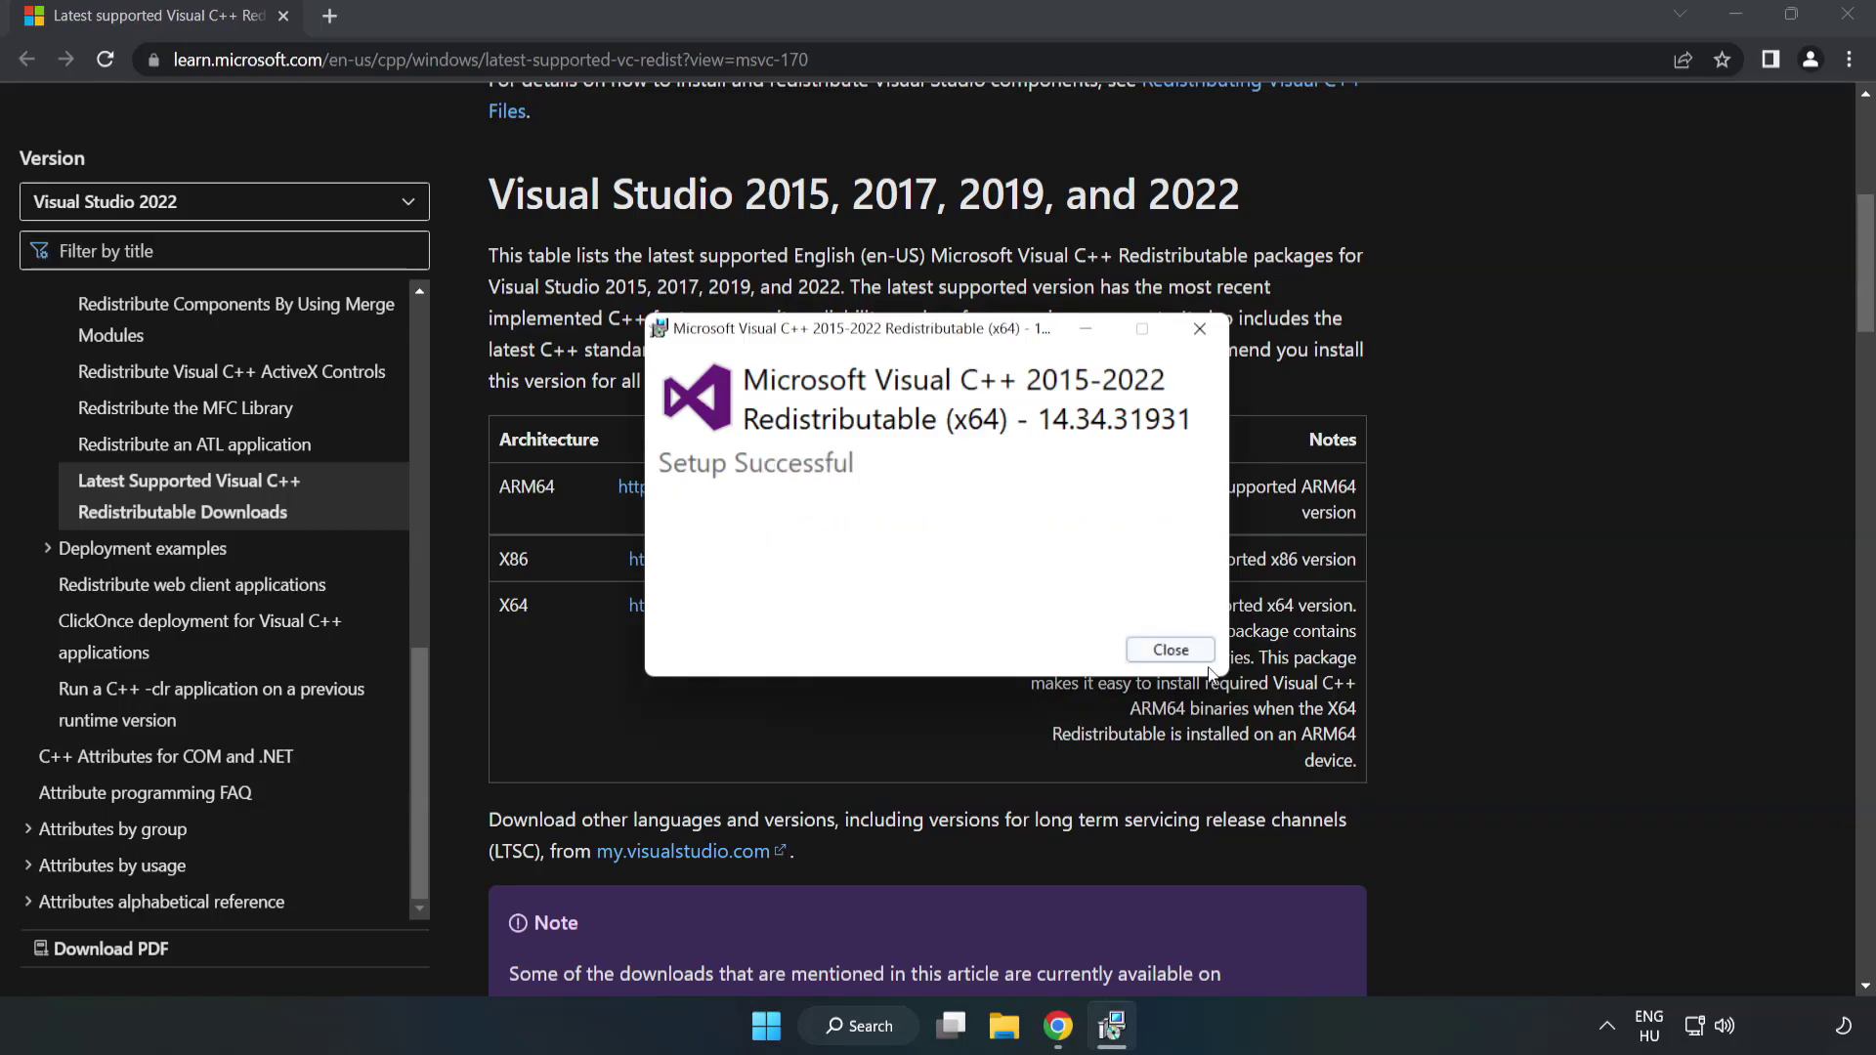
click(1179, 658)
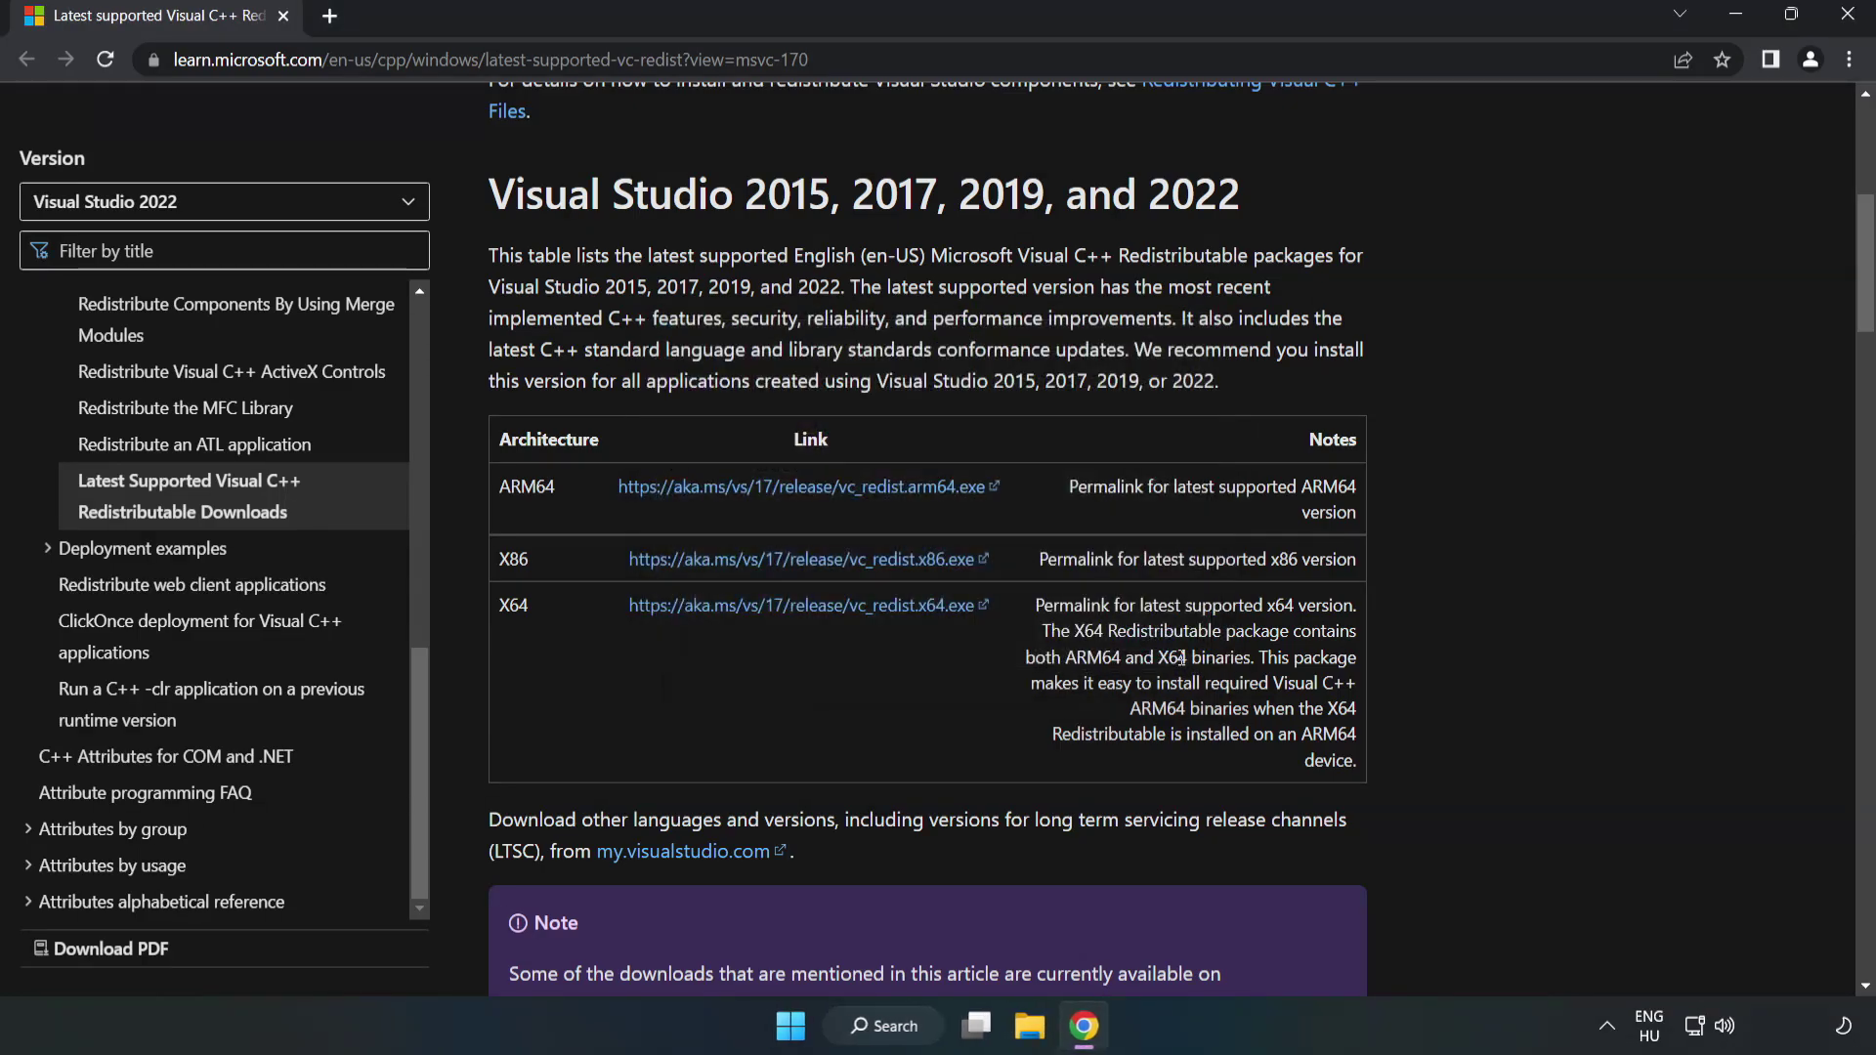
click(1849, 15)
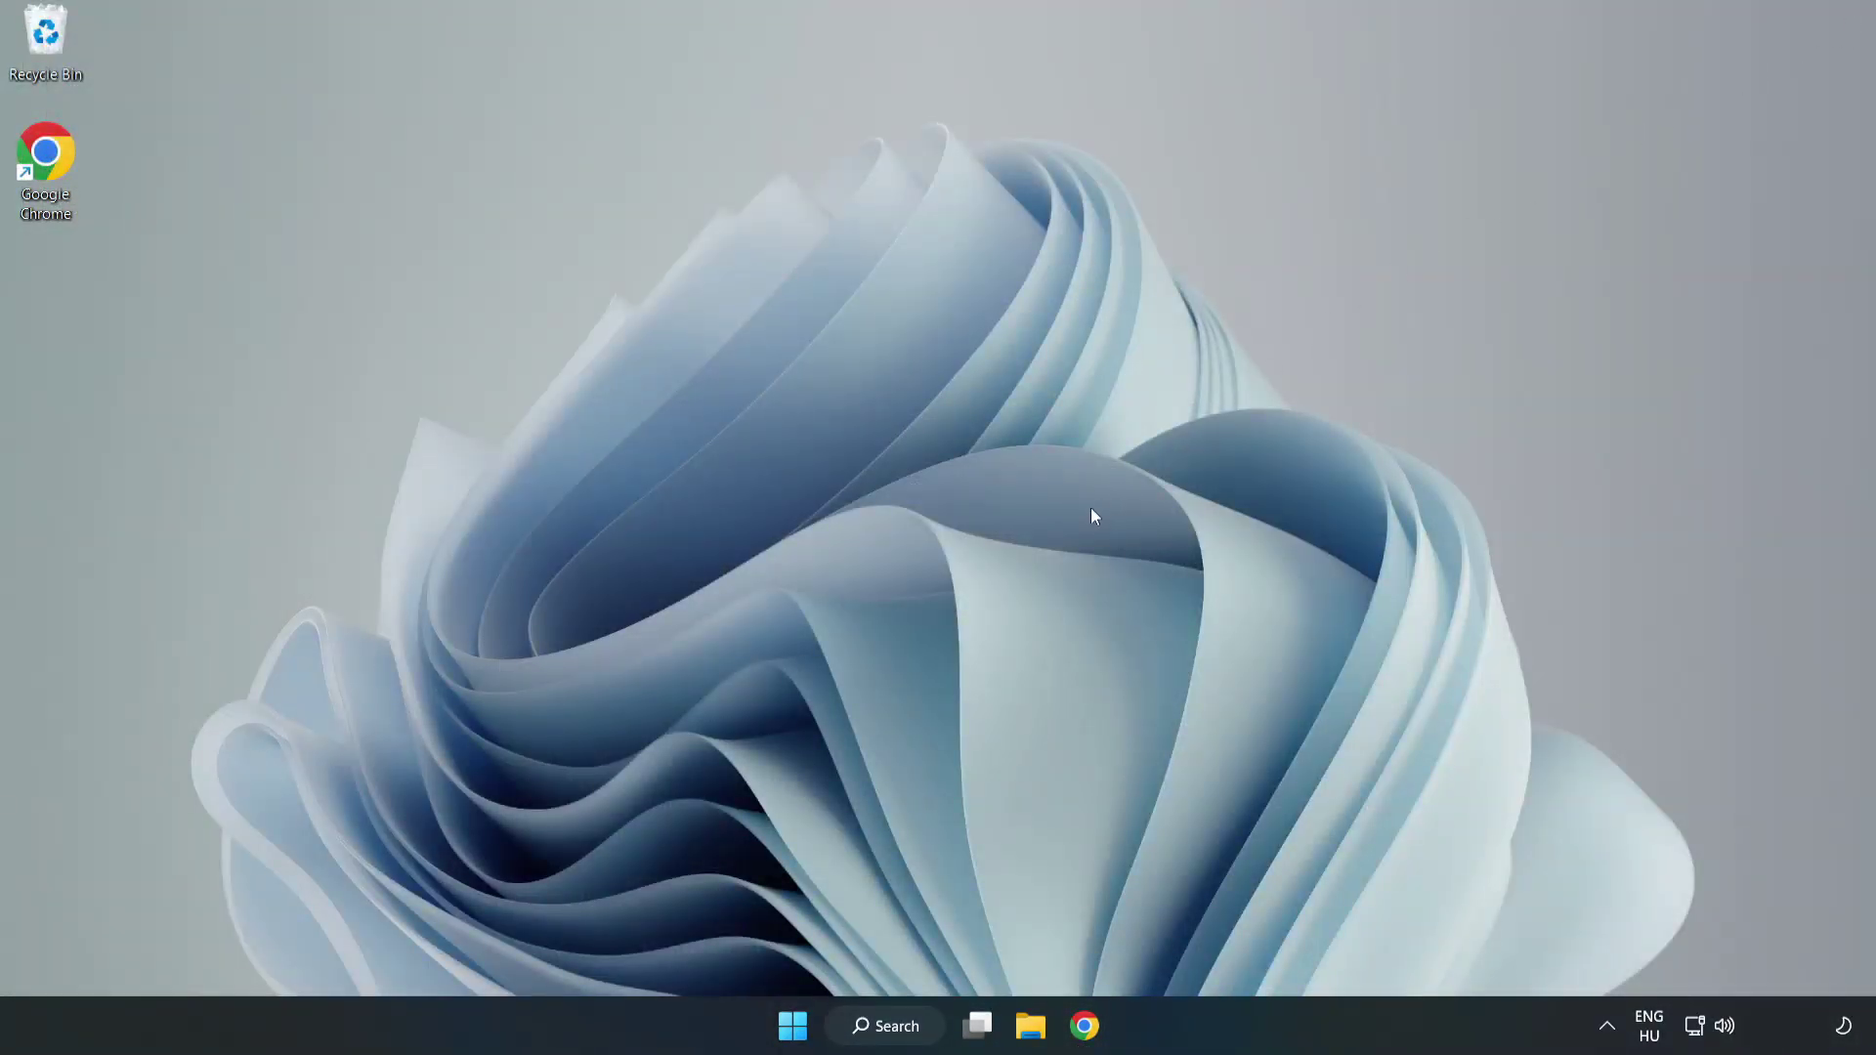
- Search for cmd and launch Command Prompt as administrator, centring its window
click(909, 1026)
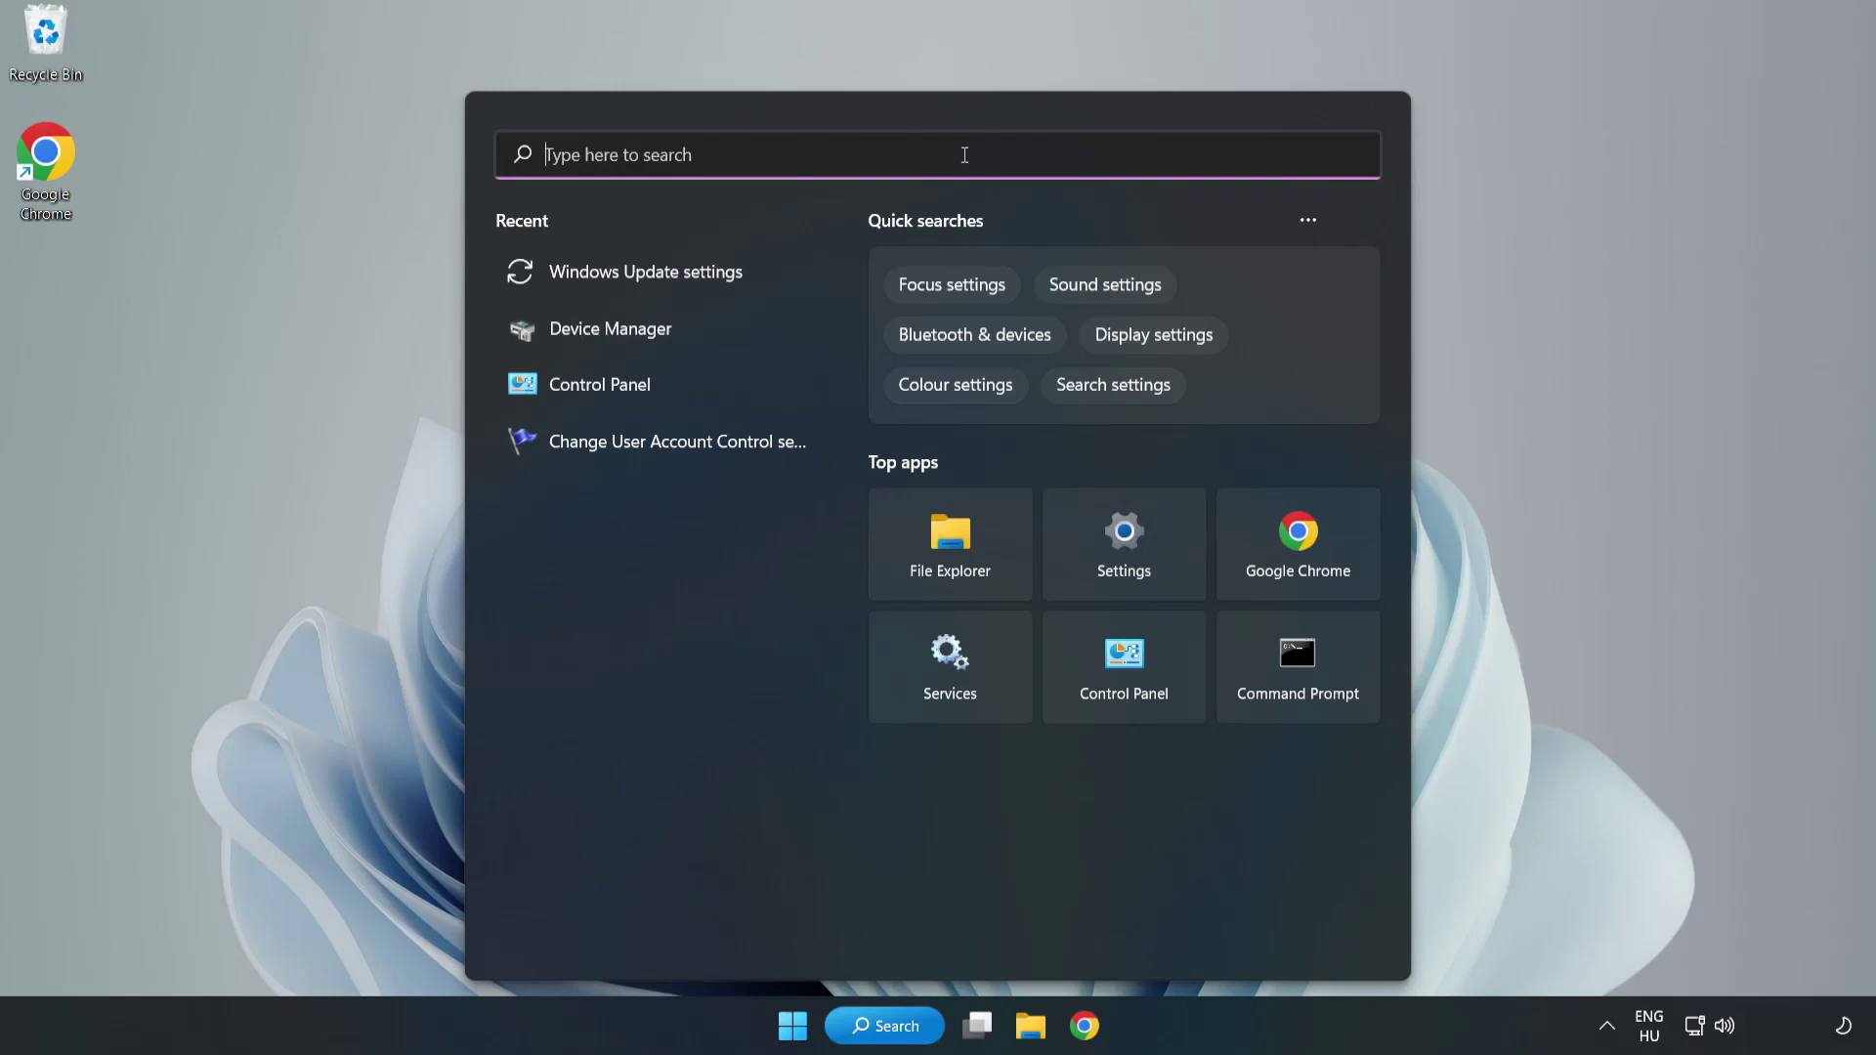
text(cmd)
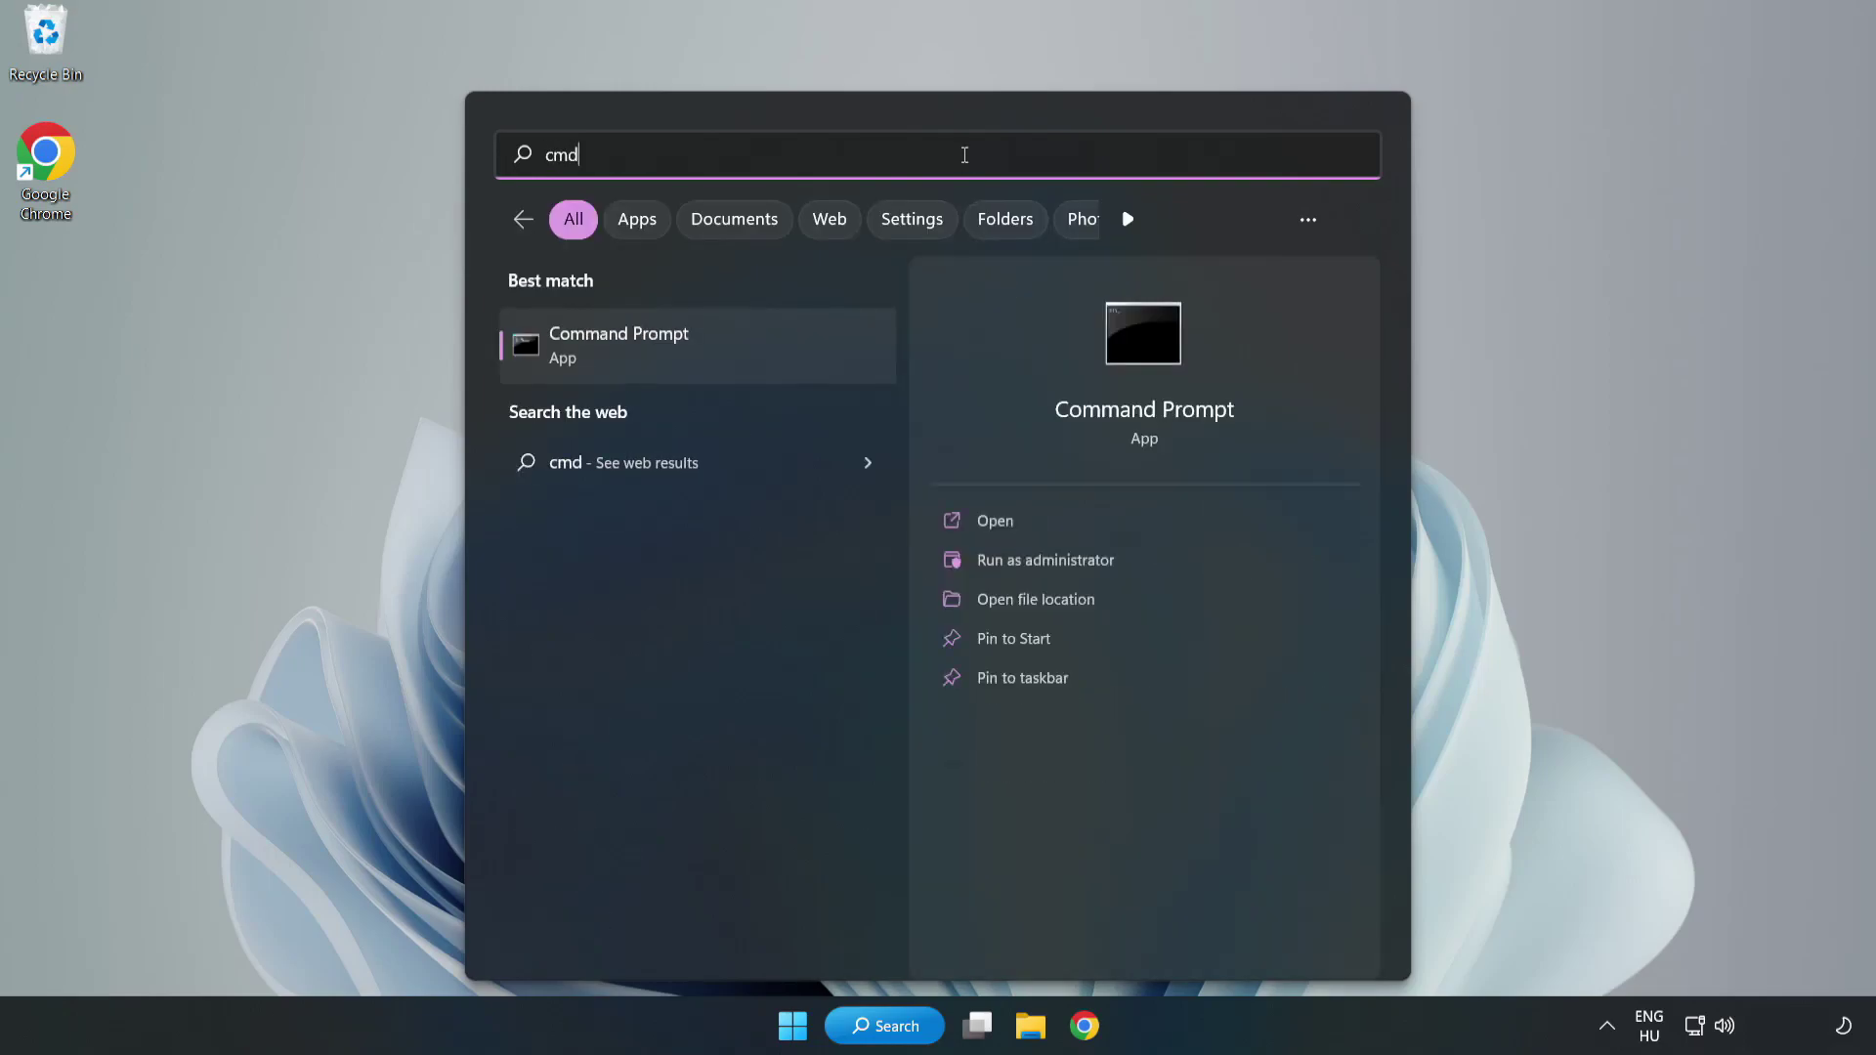
click(739, 355)
right_click(739, 356)
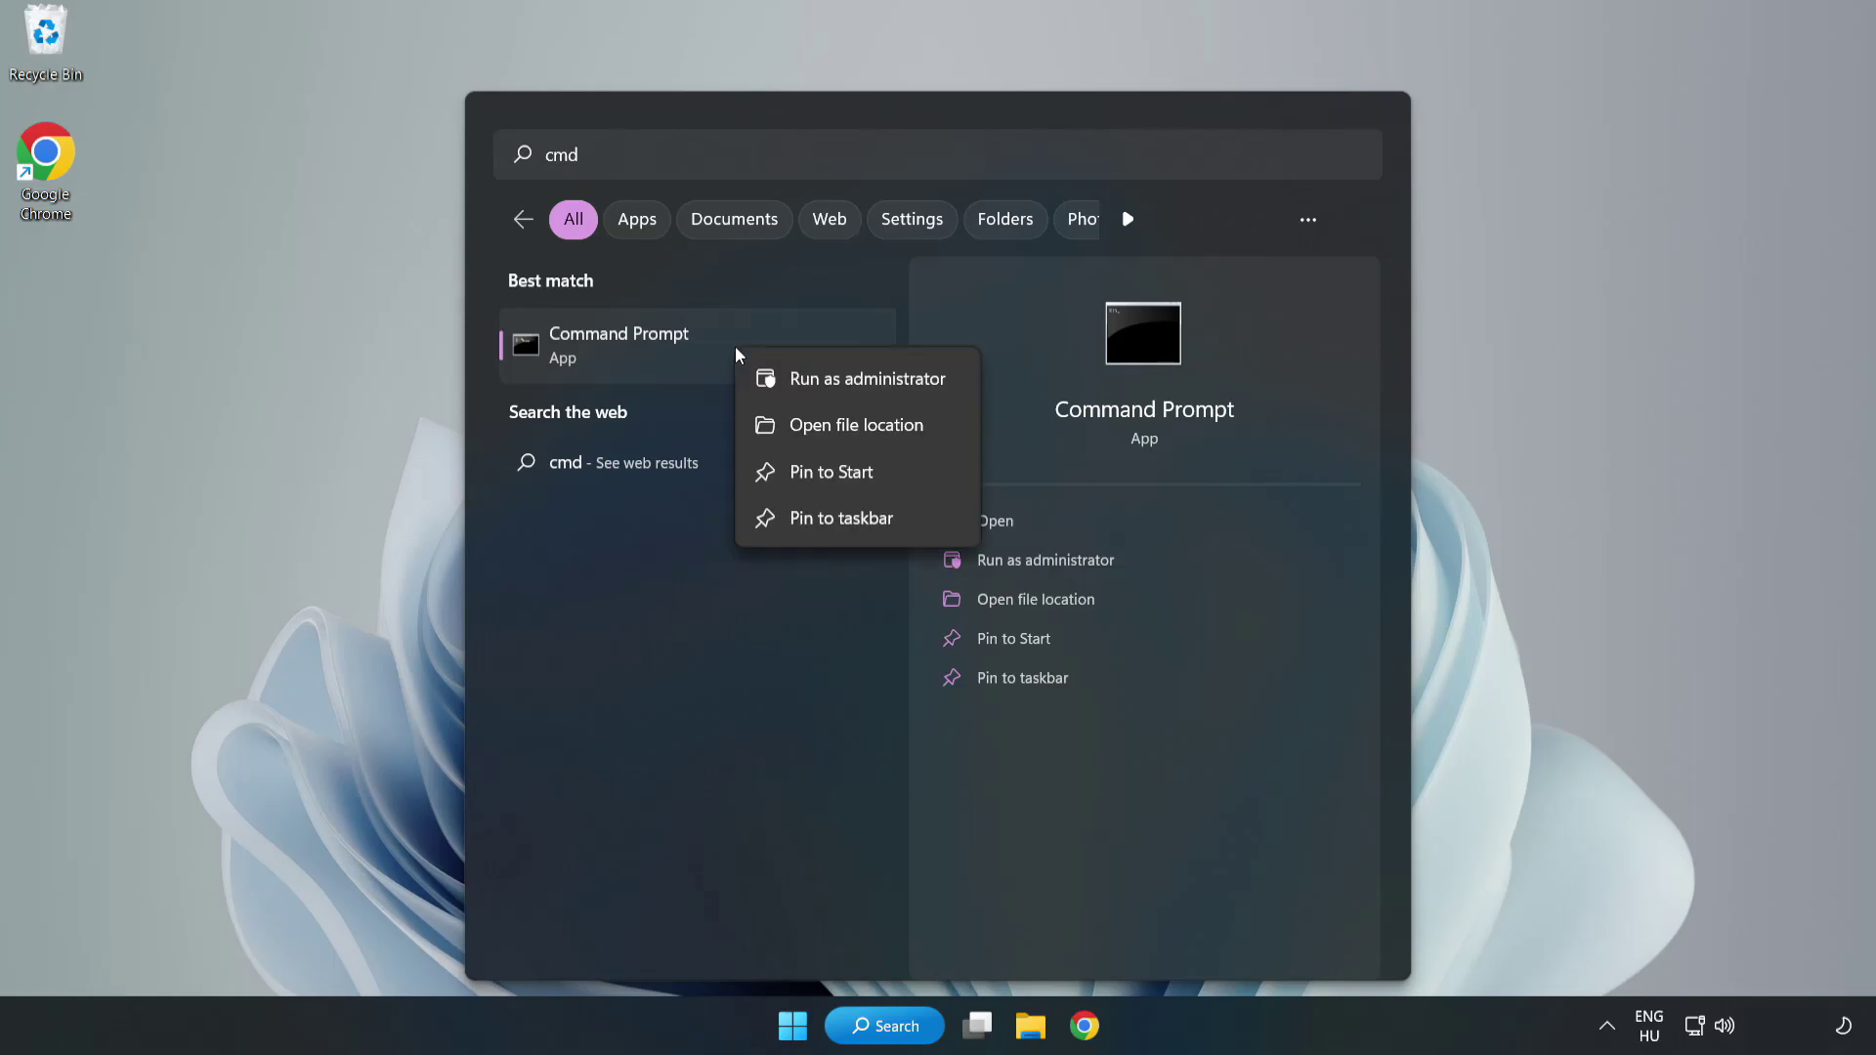
click(812, 380)
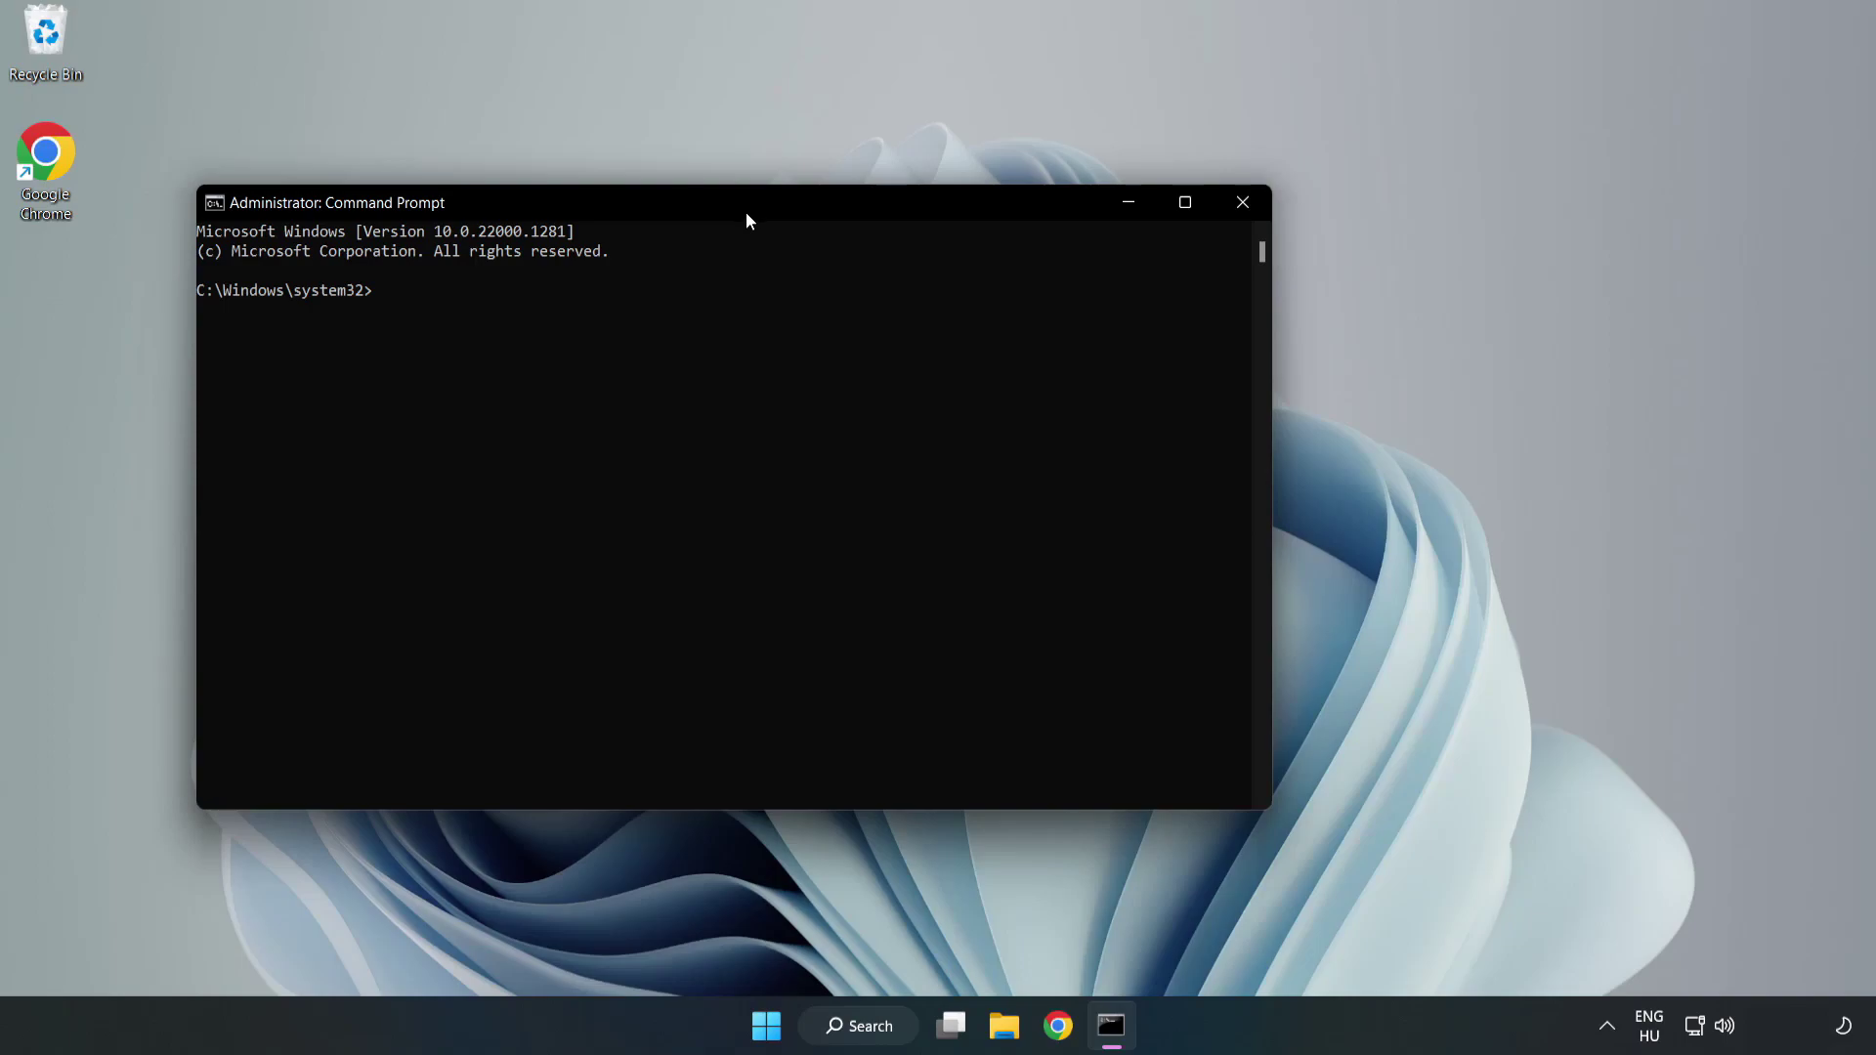
drag(749, 220, 955, 220)
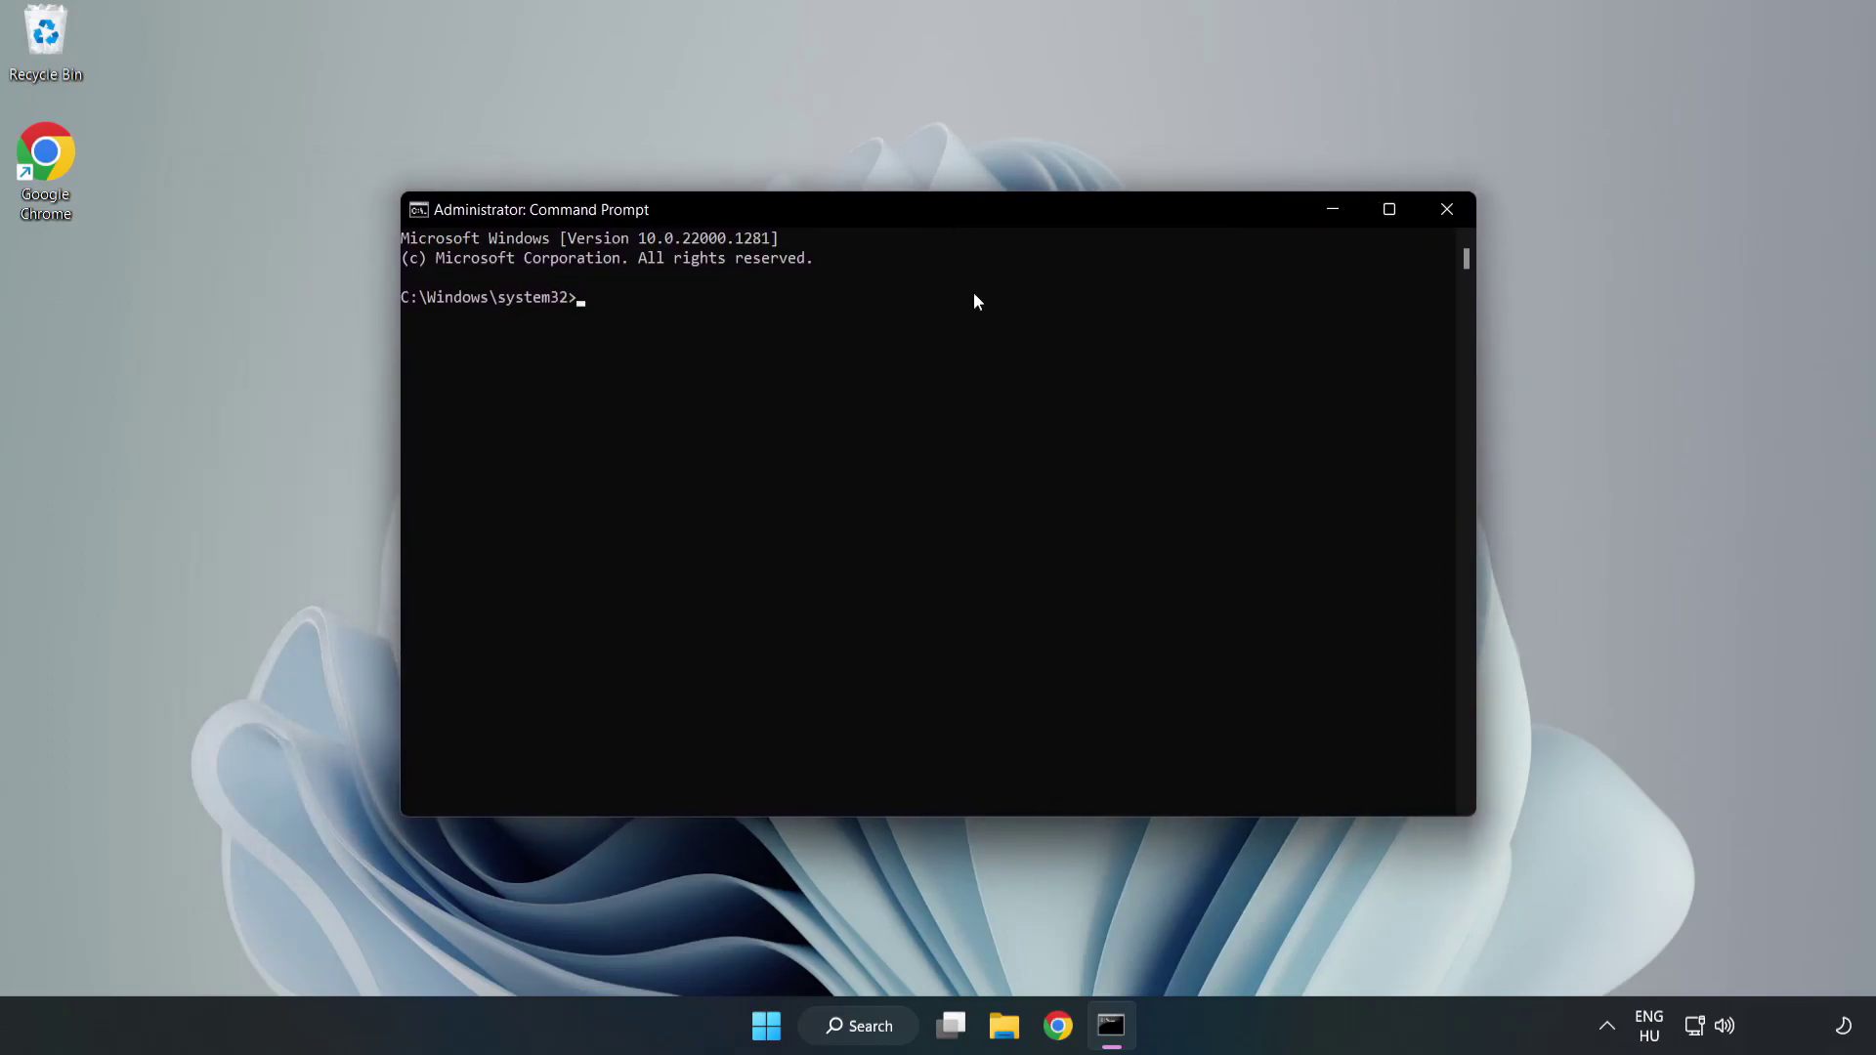
- Run sfc /scannow in the elevated Command Prompt until verification reaches 100%
text(sfc )
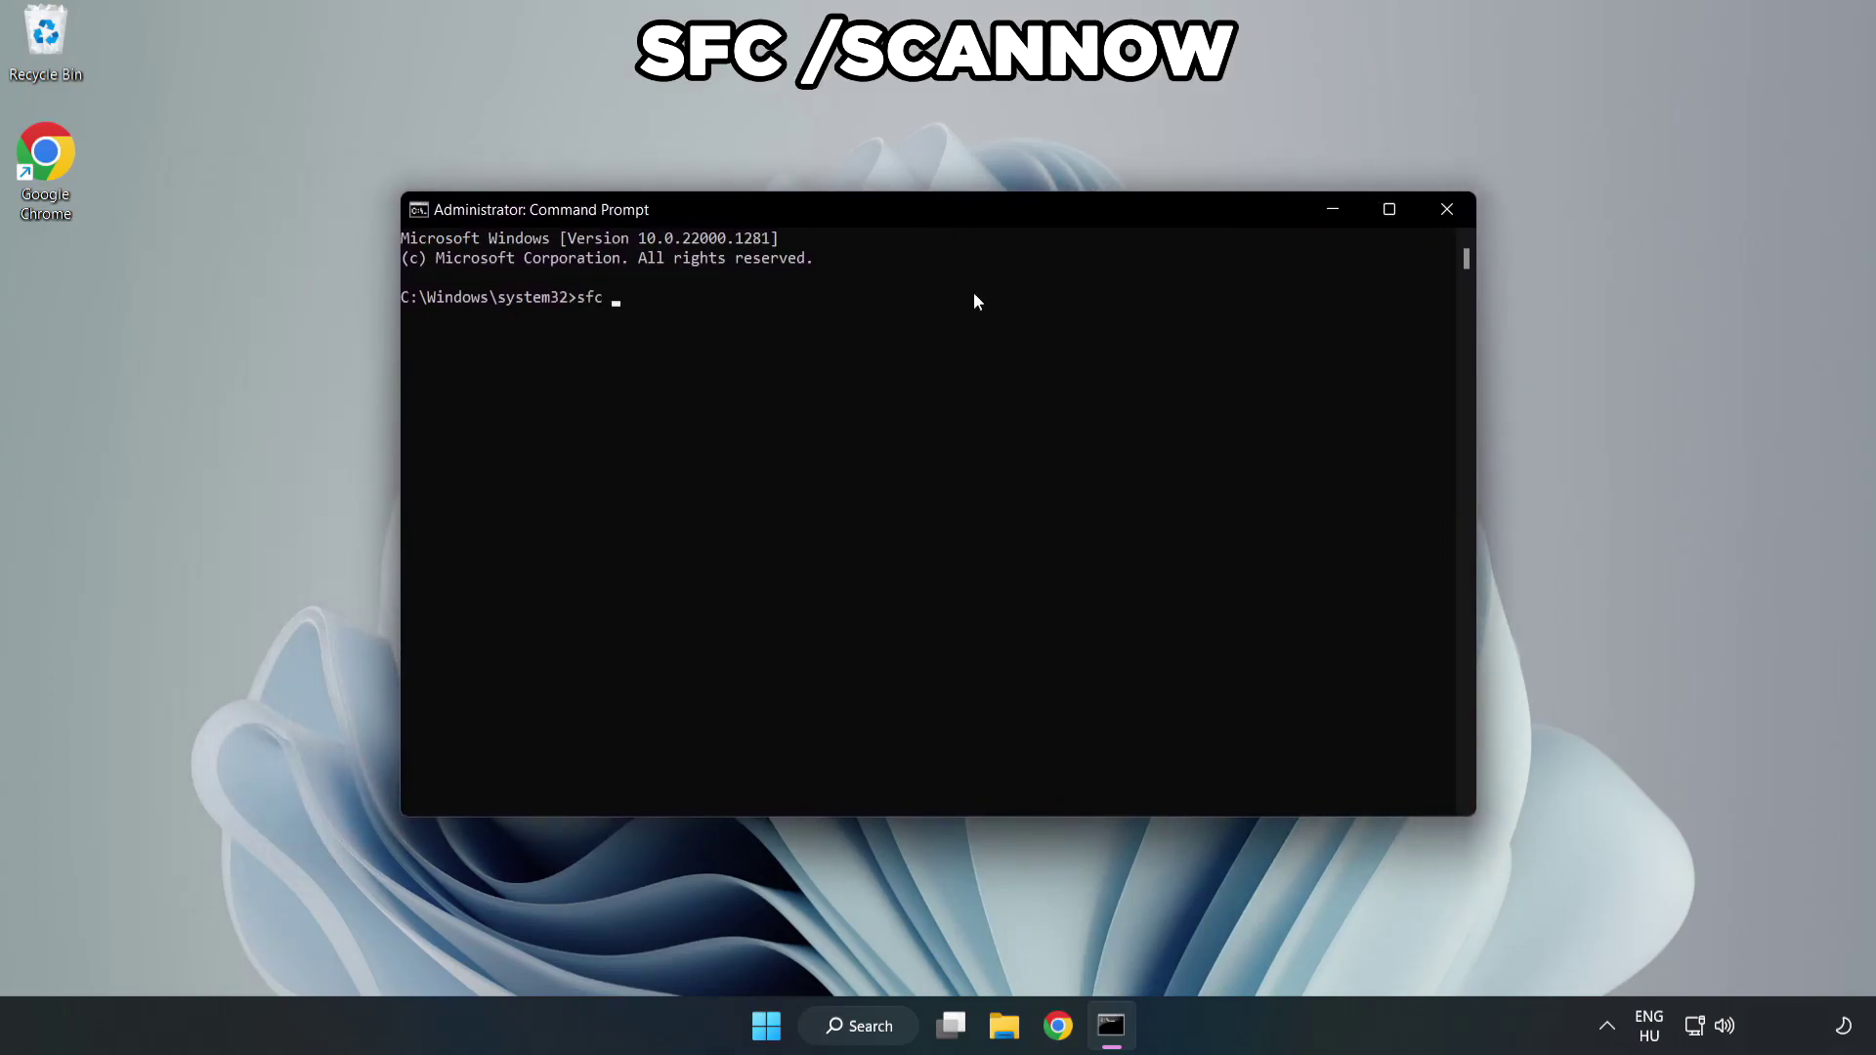
text(/scannow)
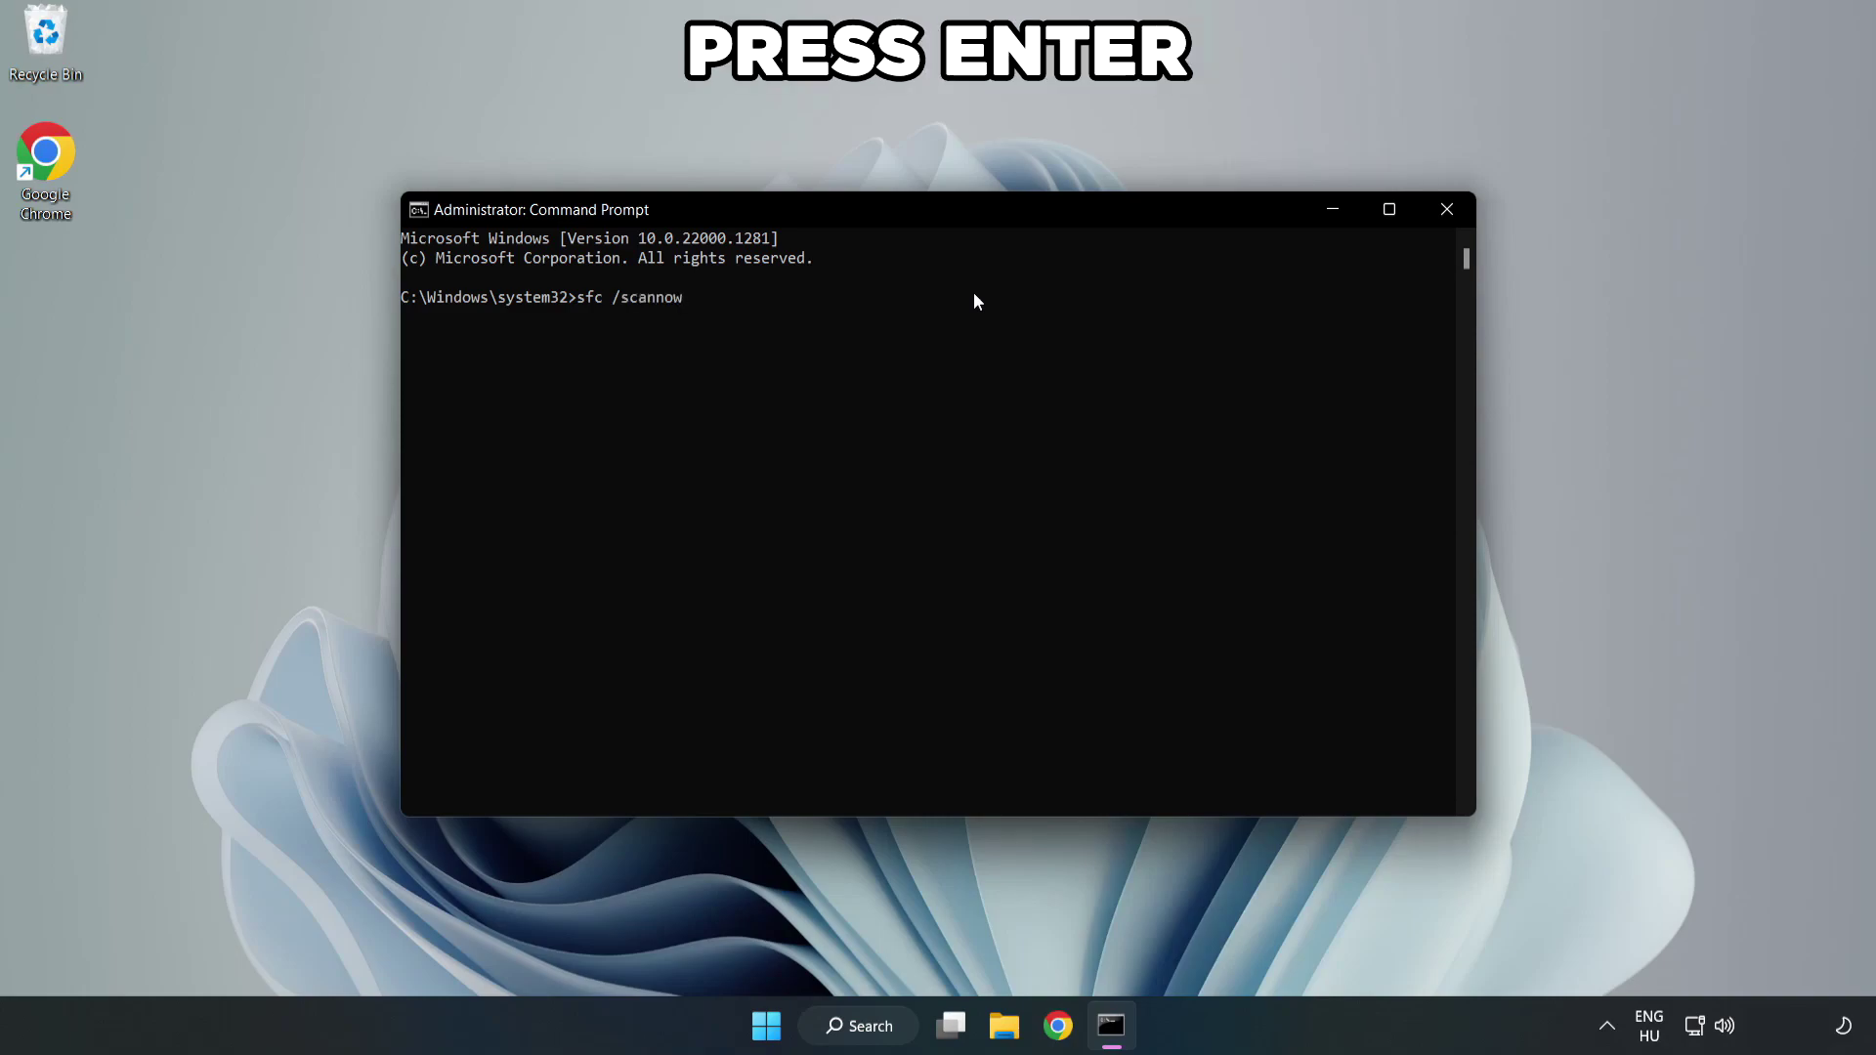
key(Return)
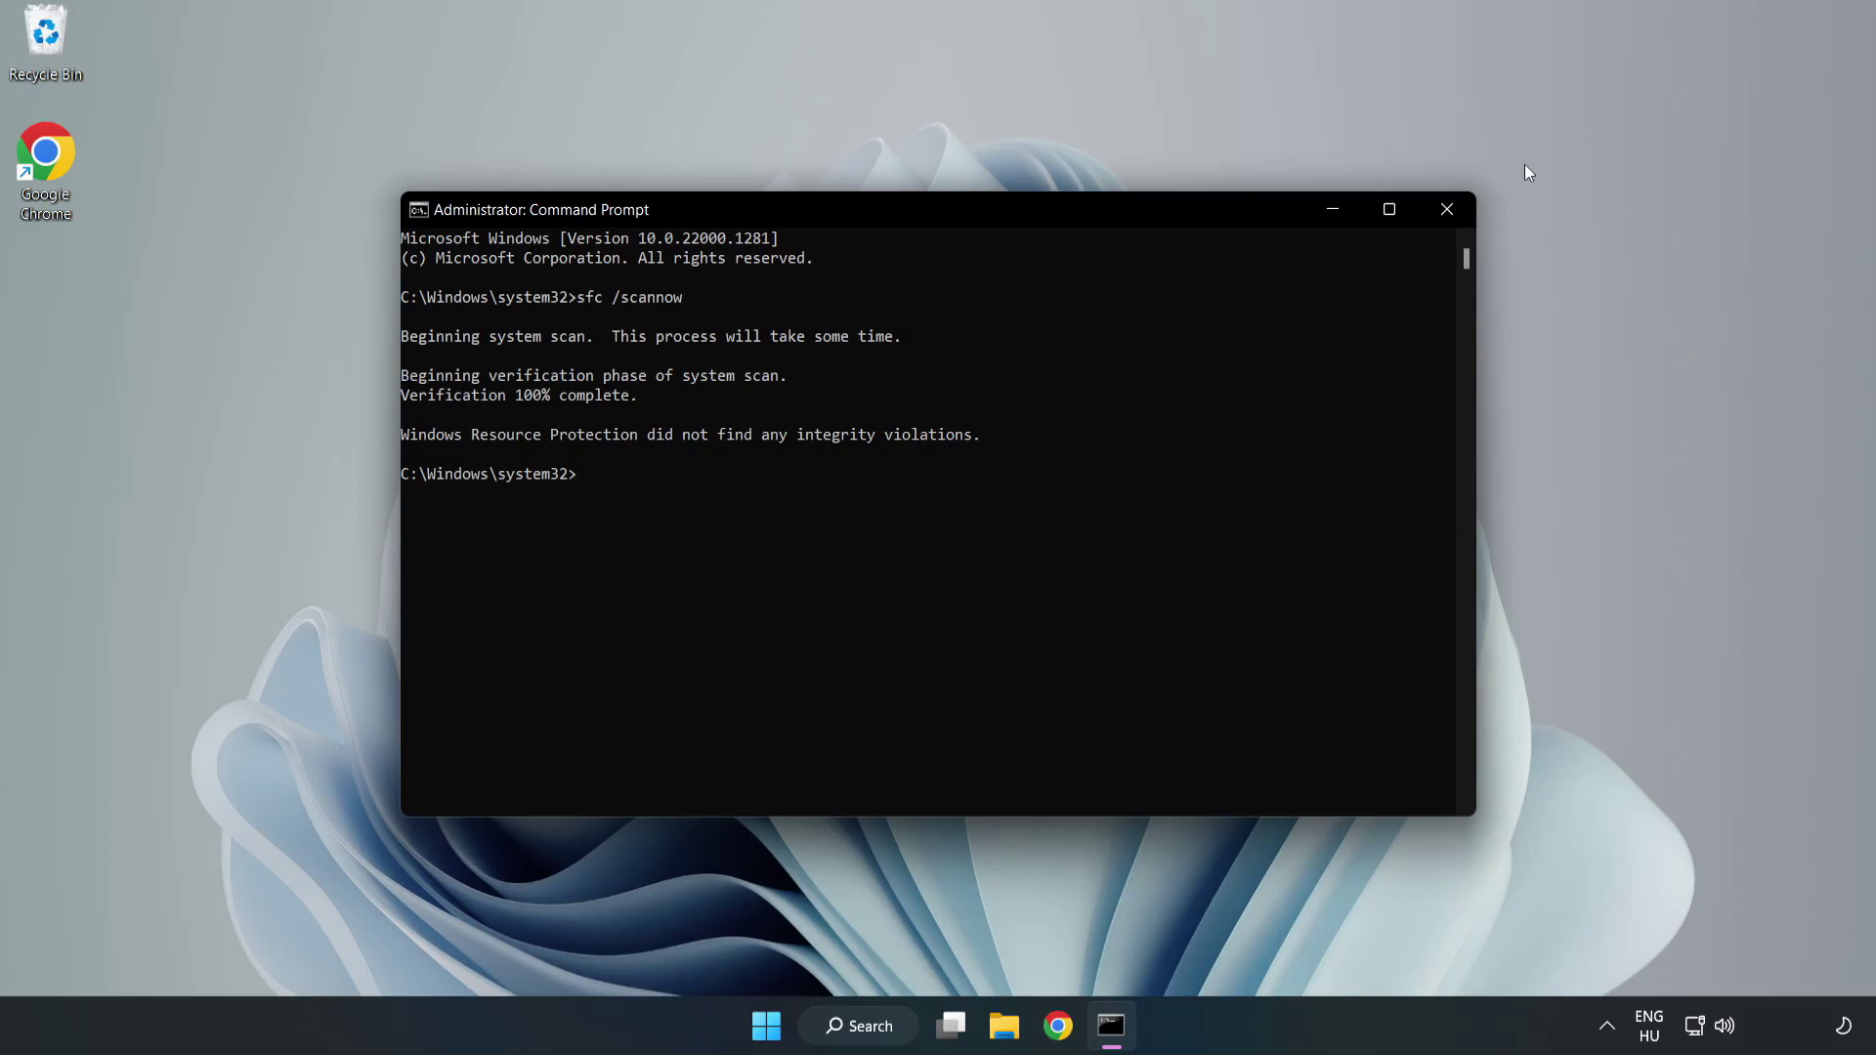
- Close Command Prompt and display the Start menu's power options, including Restart
click(1446, 217)
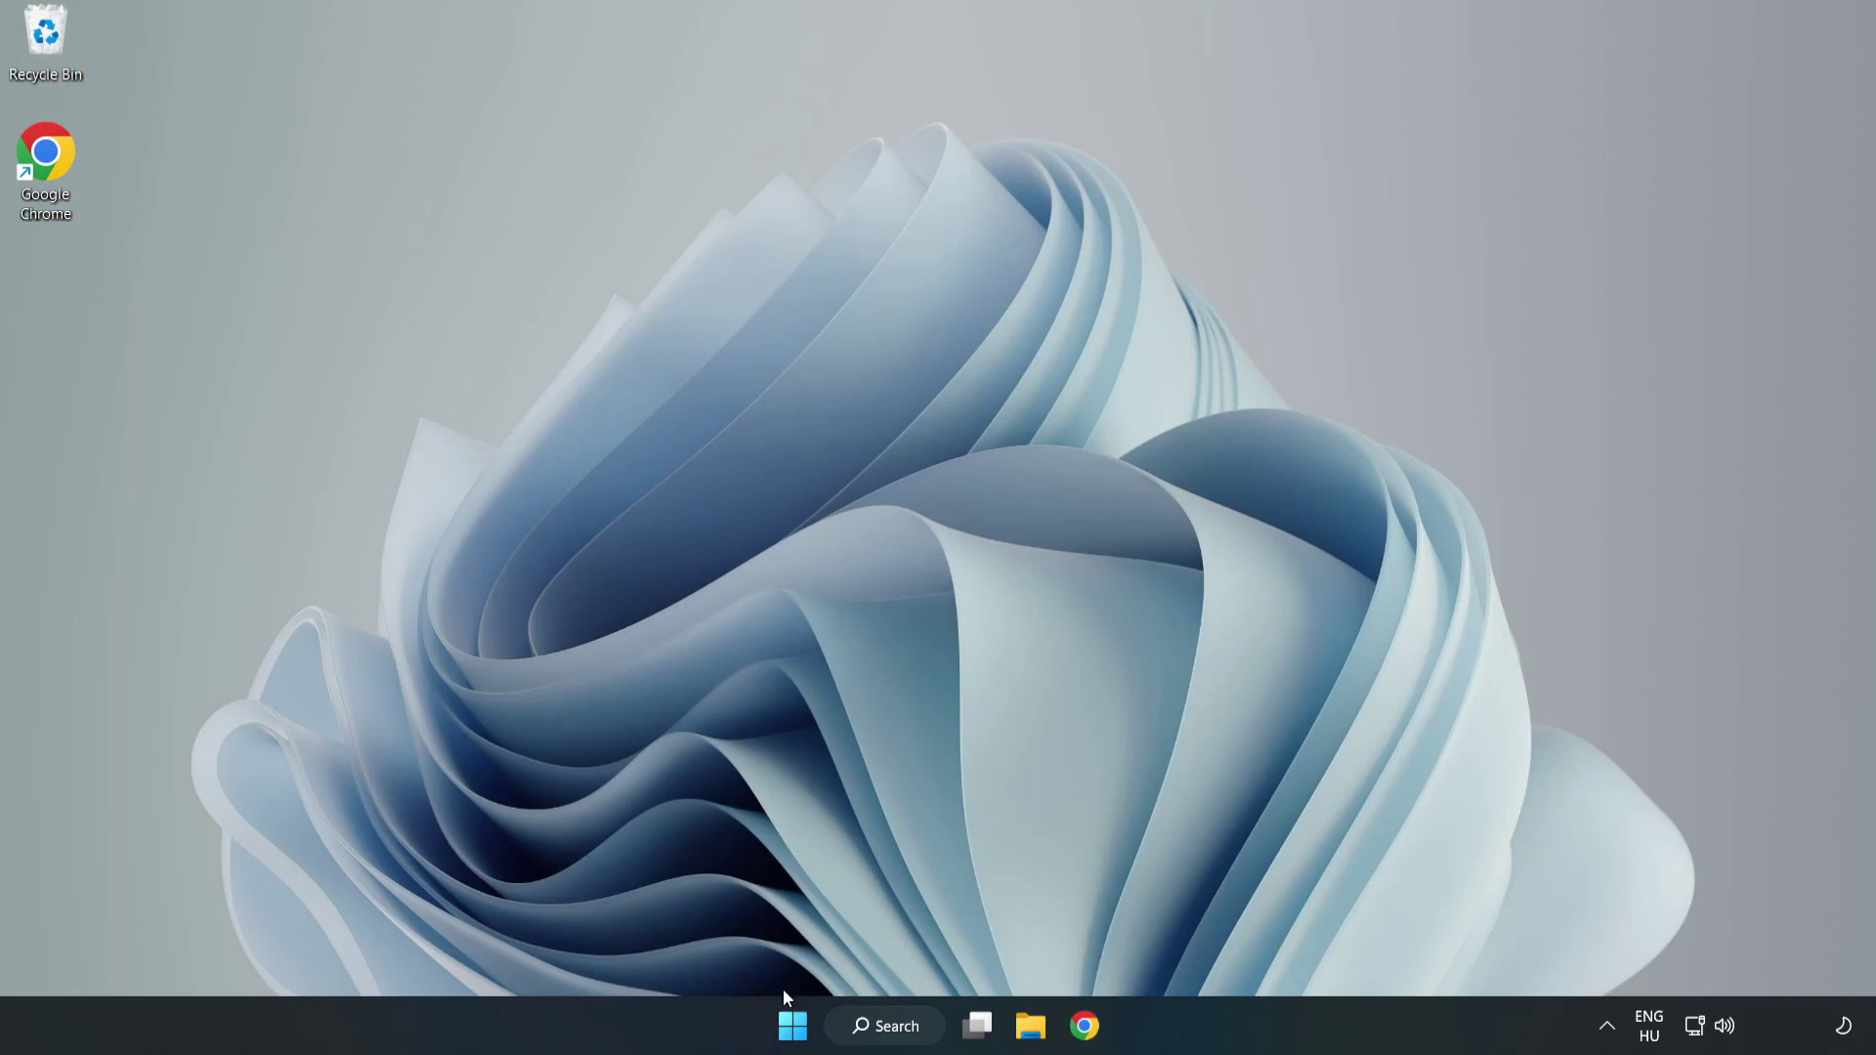
click(793, 1025)
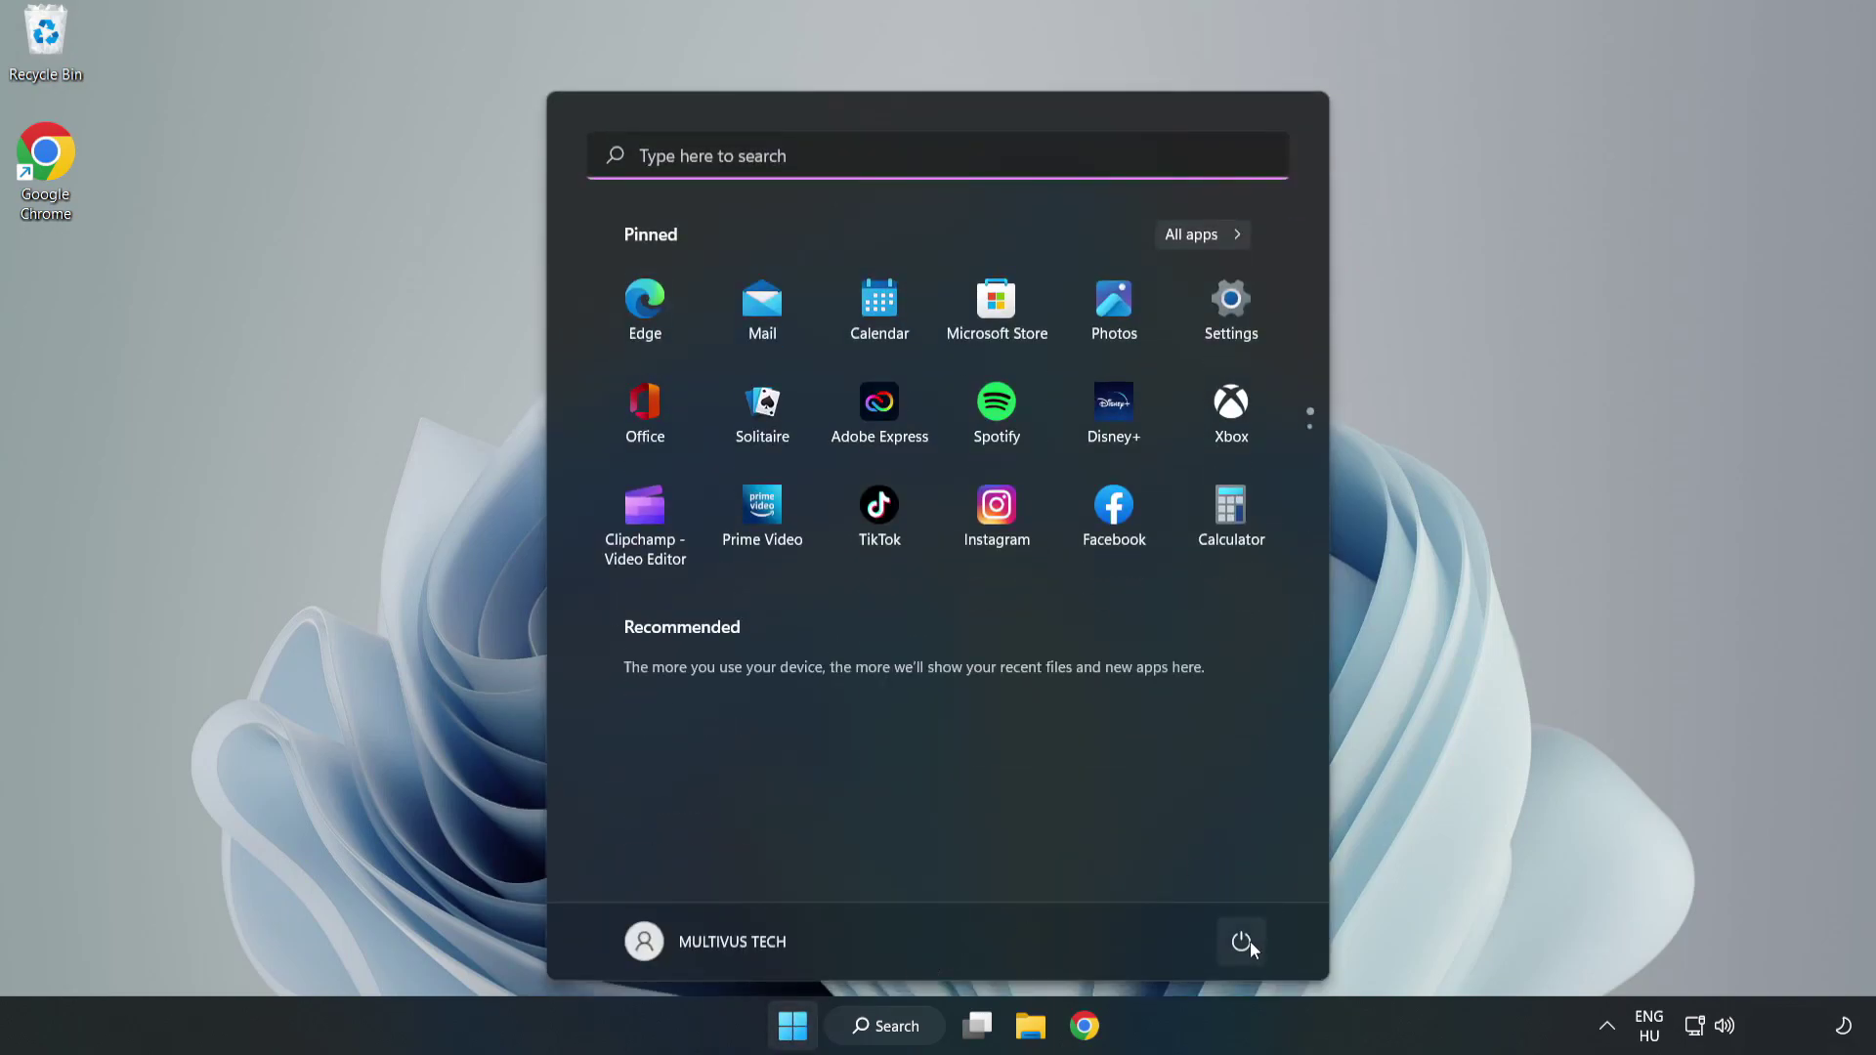
click(1251, 943)
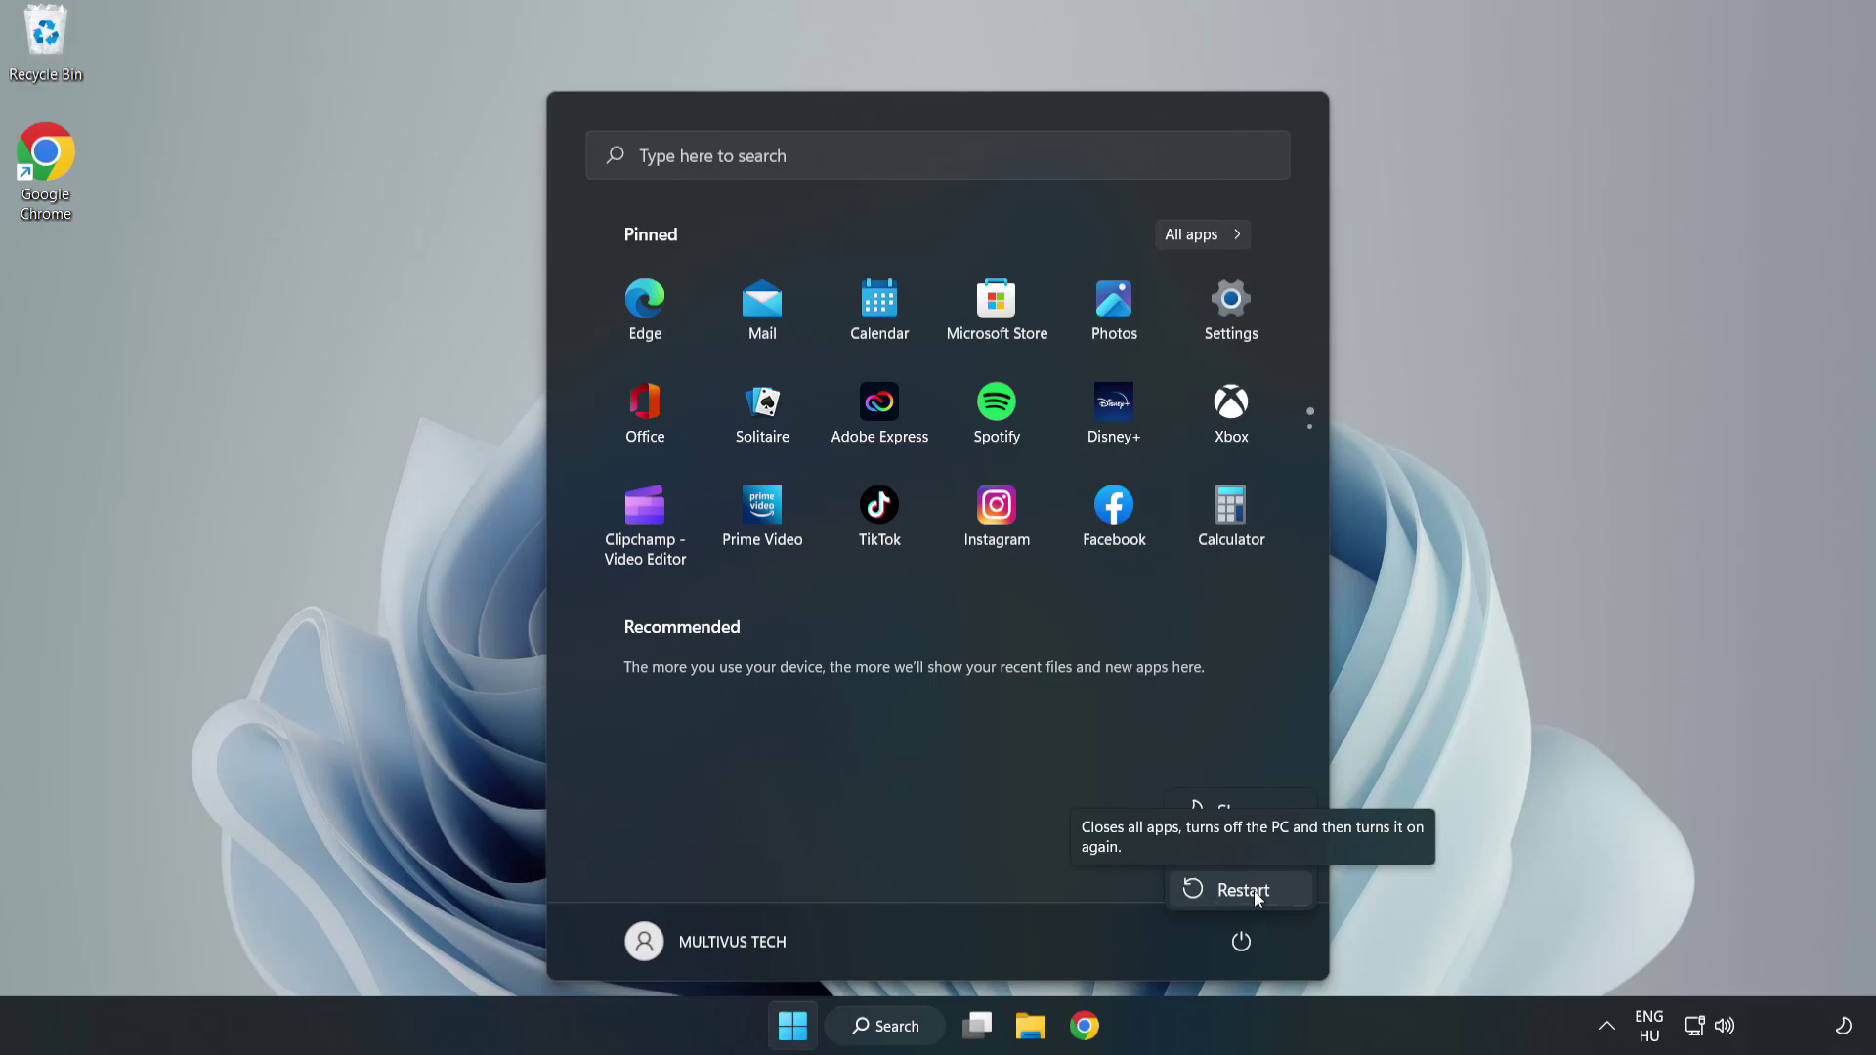